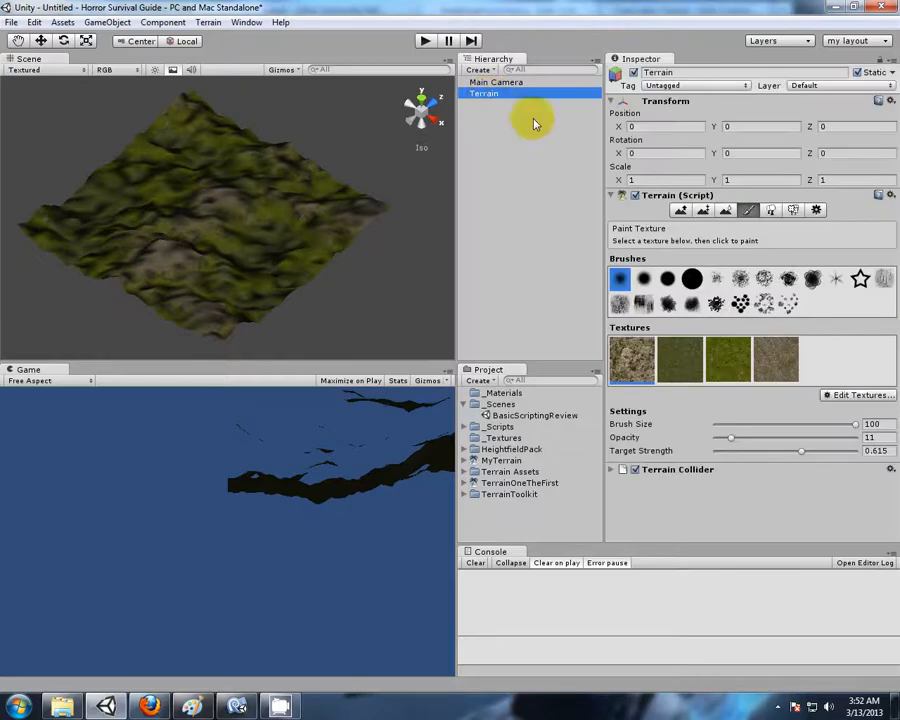
Switch the terrain to tree placement and start adding a new tree type to it.
left_click(612, 469)
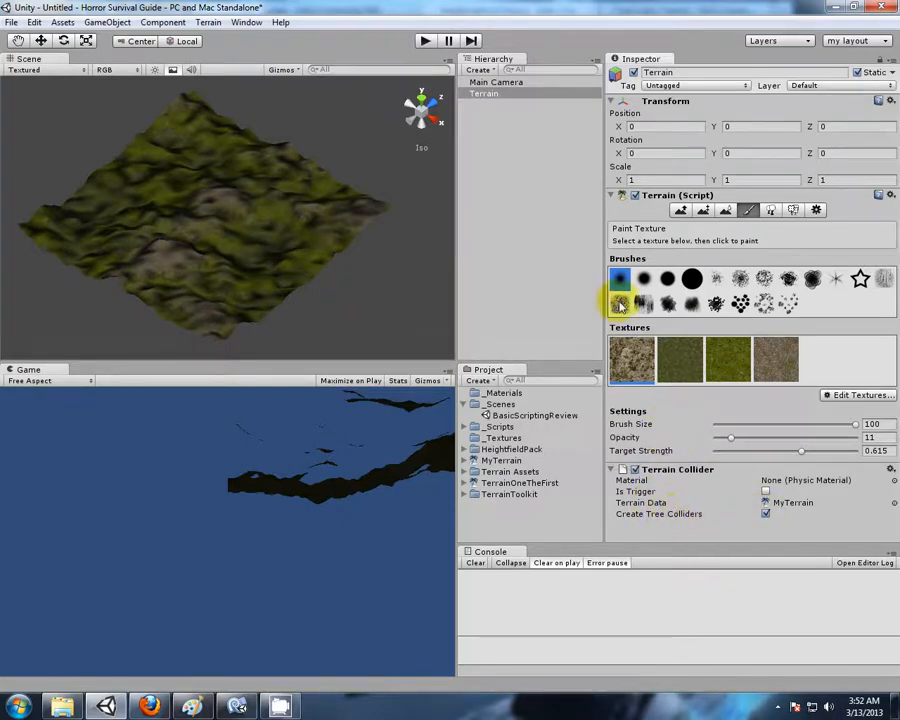
left_click(772, 210)
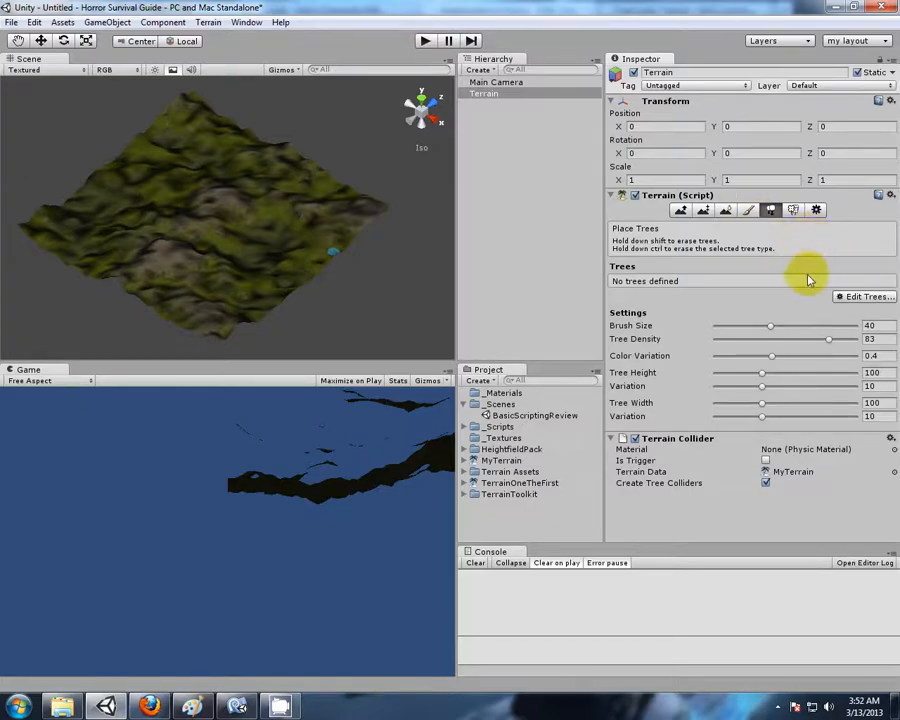
left_click(845, 297)
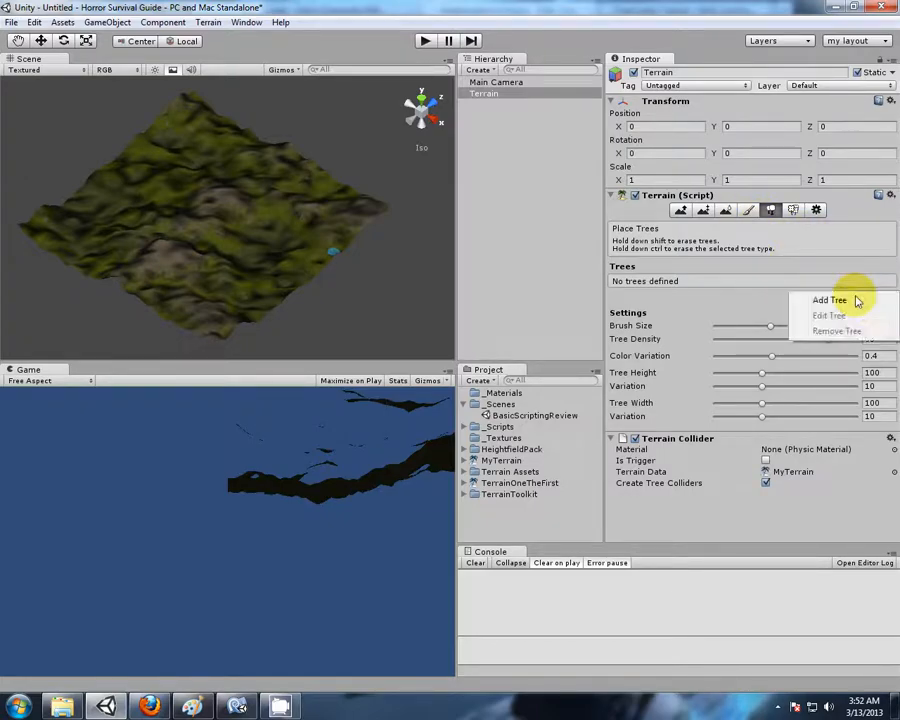
left_click(829, 300)
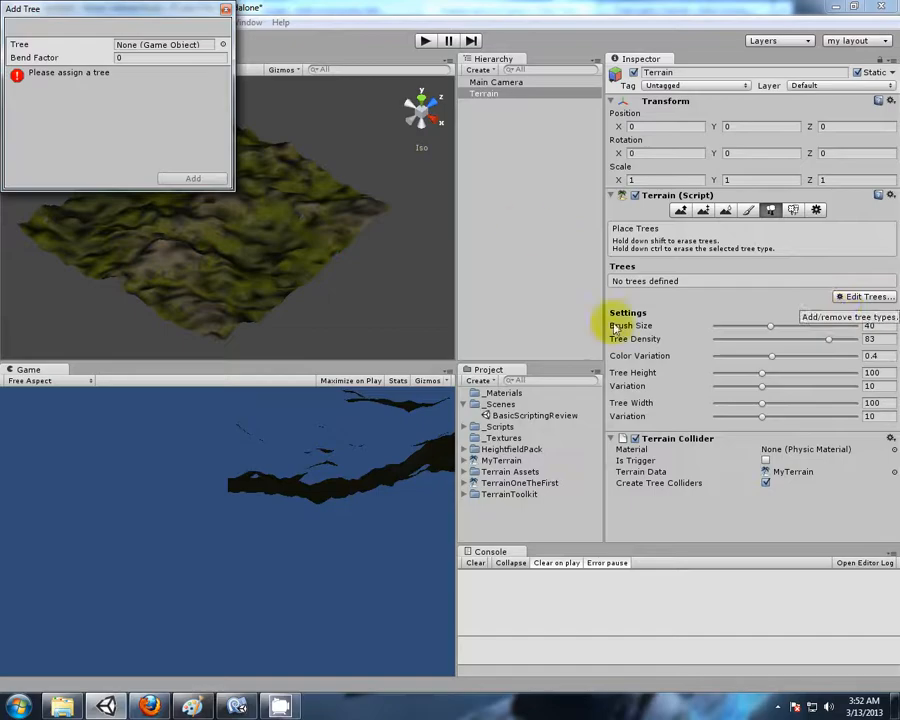
Browse the Trees Ambient-Occlusion folder in Terrain Assets and preview the Willow and ThinTree models.
left_click(467, 477)
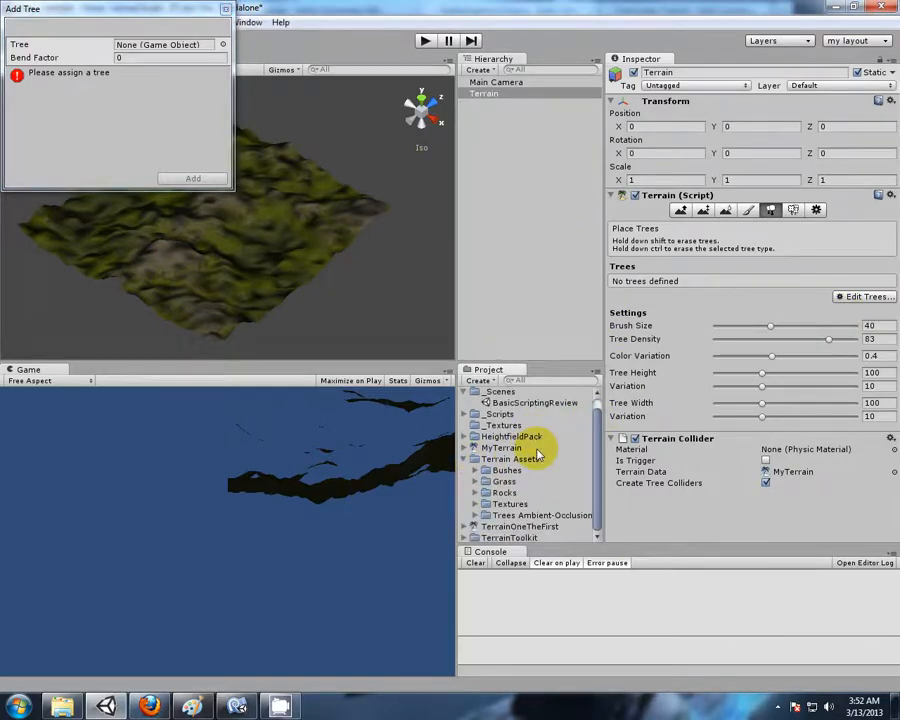
left_click(476, 515)
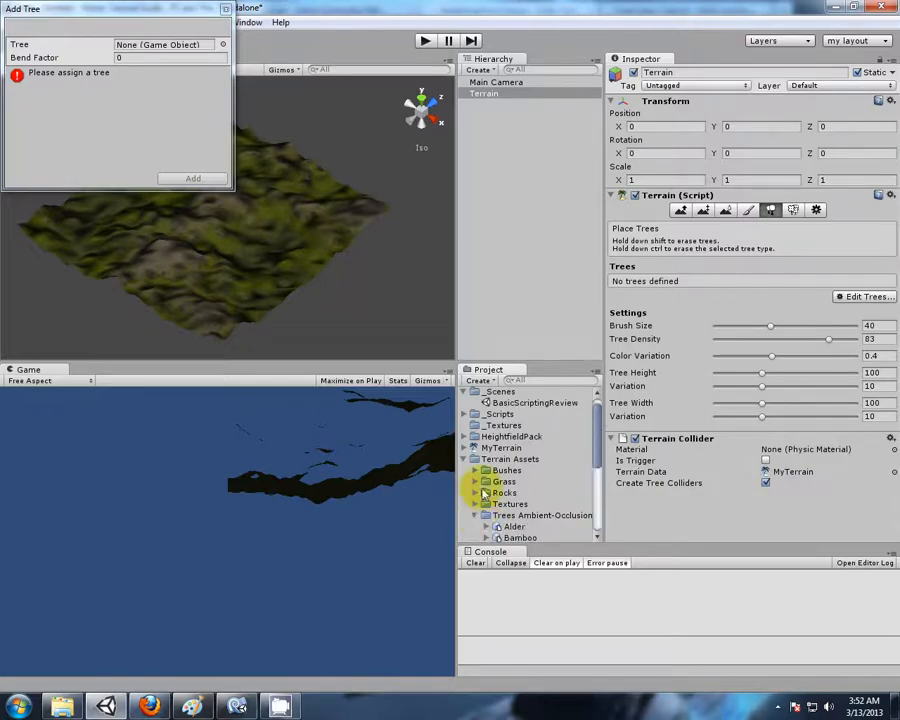
scroll(500, 450, "down", 5)
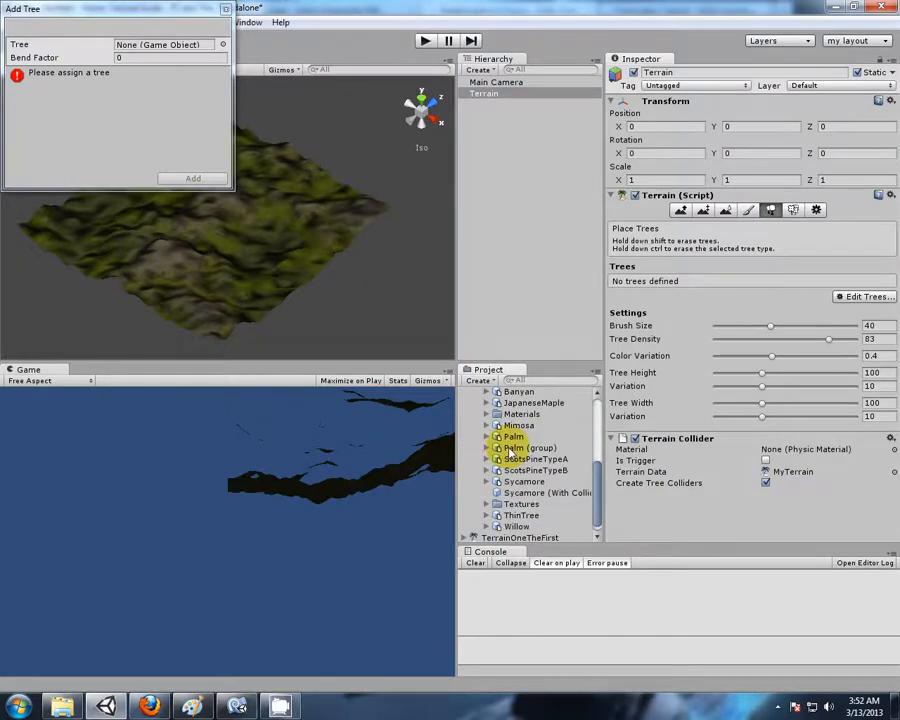
left_click(523, 516)
left_click(516, 527)
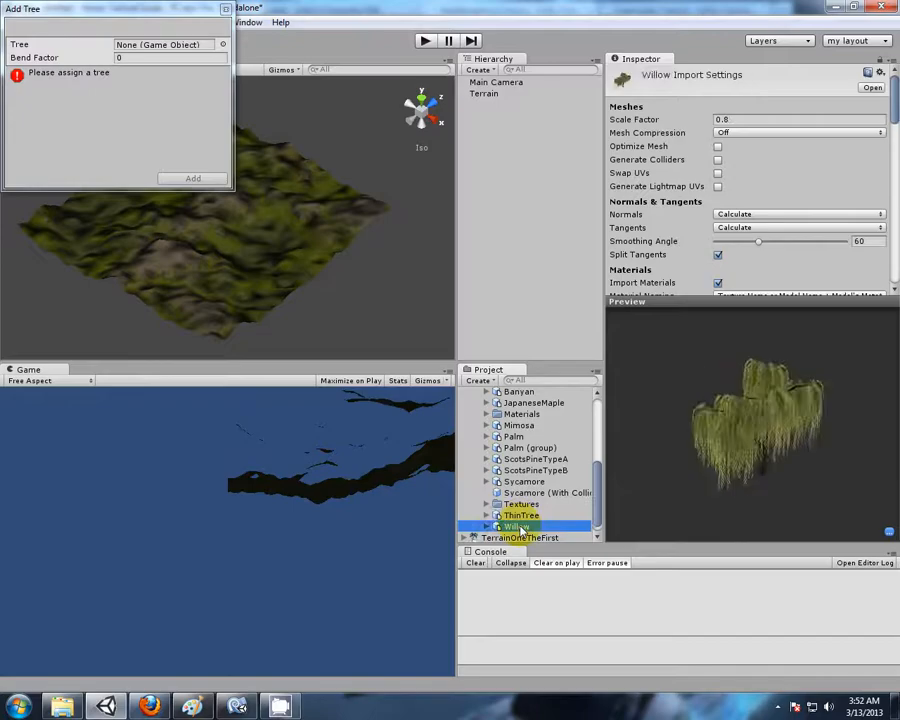
left_click(518, 516)
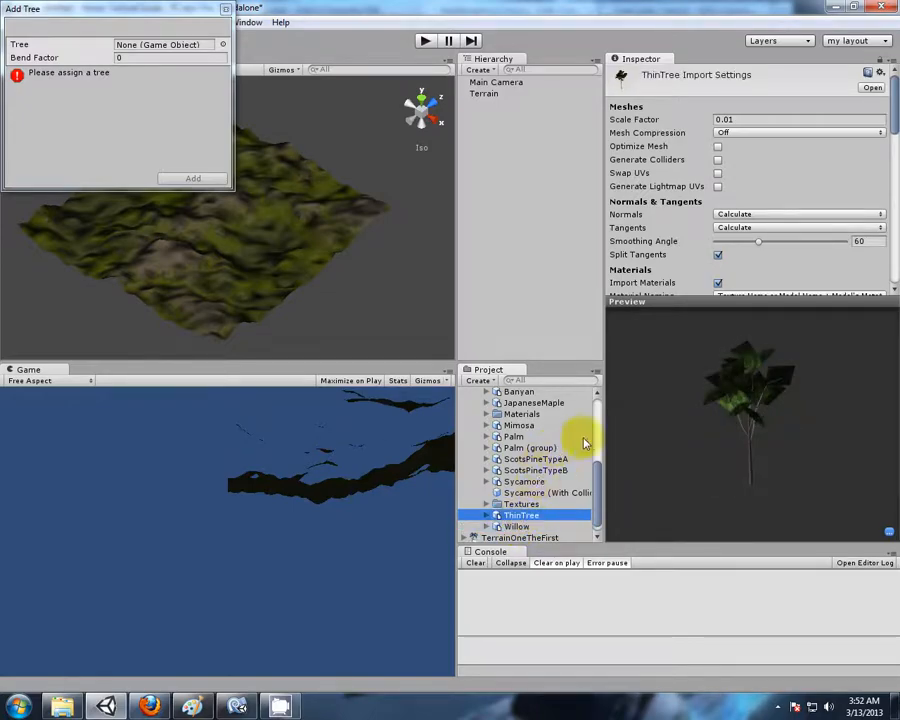
left_click_drag(866, 424, 845, 368)
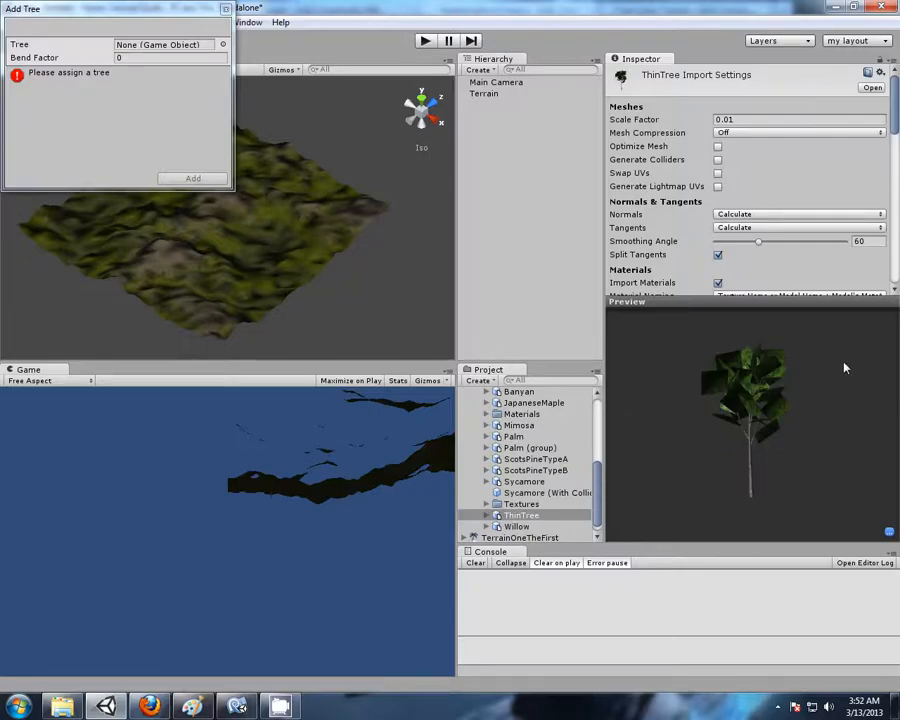
Preview the Sycamore model, assign it as the tree and add it to the terrain's tree types.
left_click(524, 482)
left_click_drag(813, 436, 744, 405)
left_click(540, 492)
left_click_drag(524, 484, 143, 55)
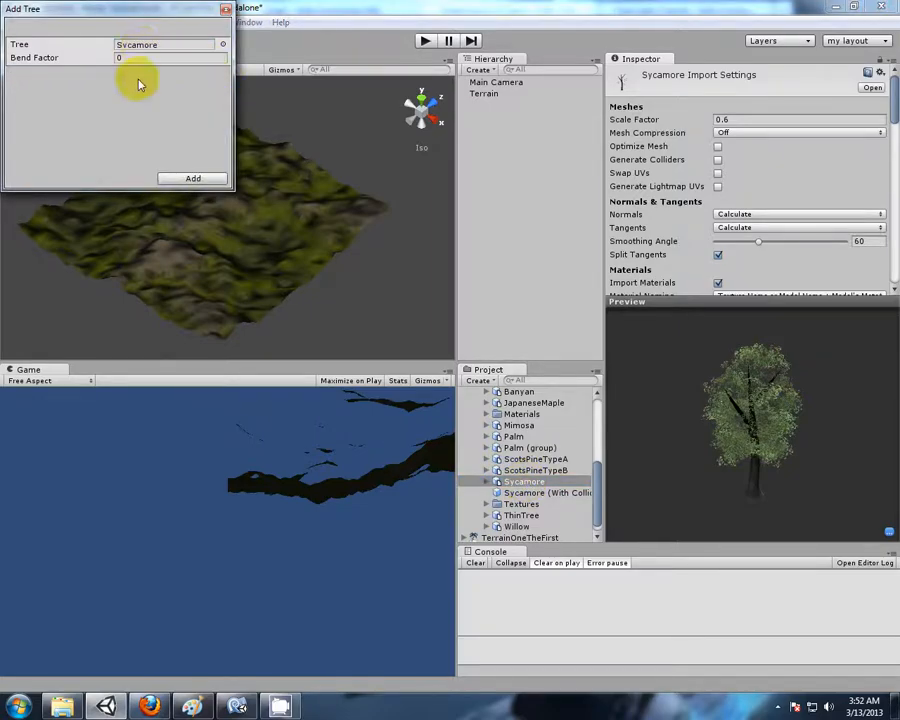
left_click(220, 181)
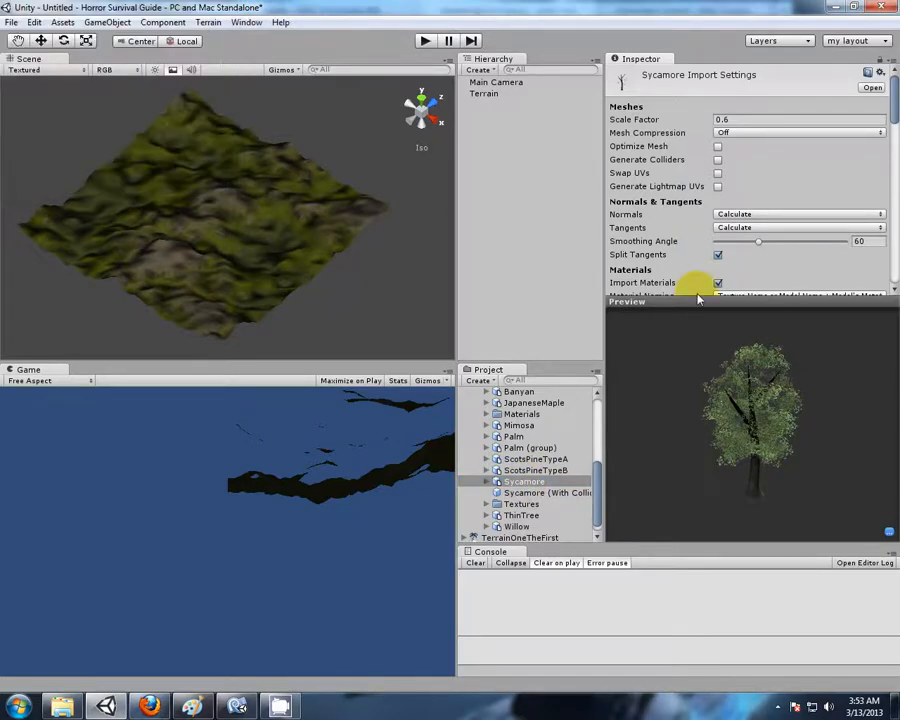
Shrink the model preview, reselect the terrain and mass-place 5000 sycamore trees across it.
left_click_drag(694, 293, 694, 462)
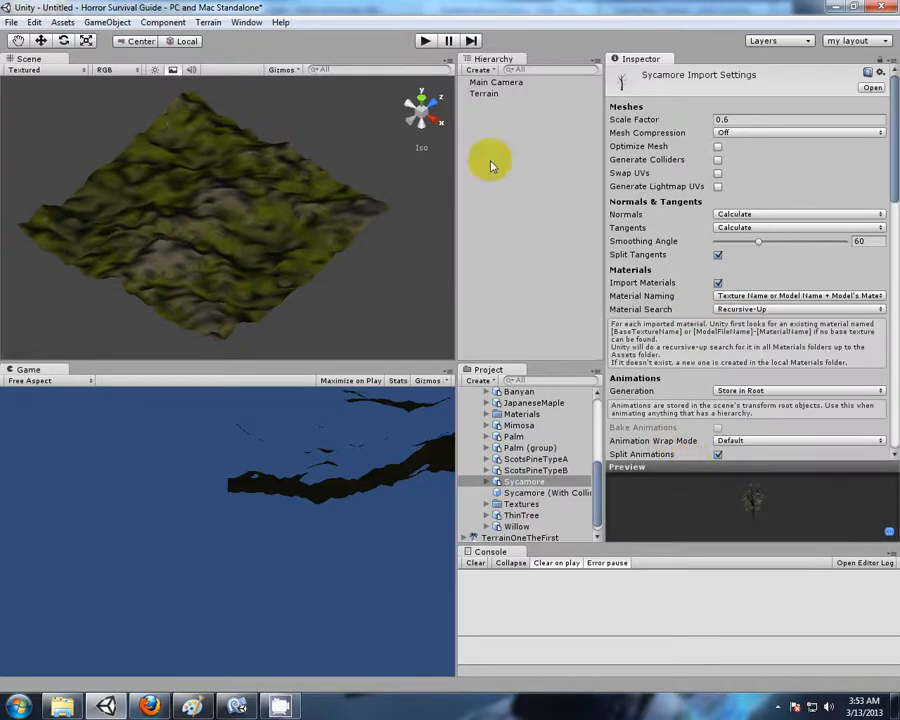
left_click(485, 95)
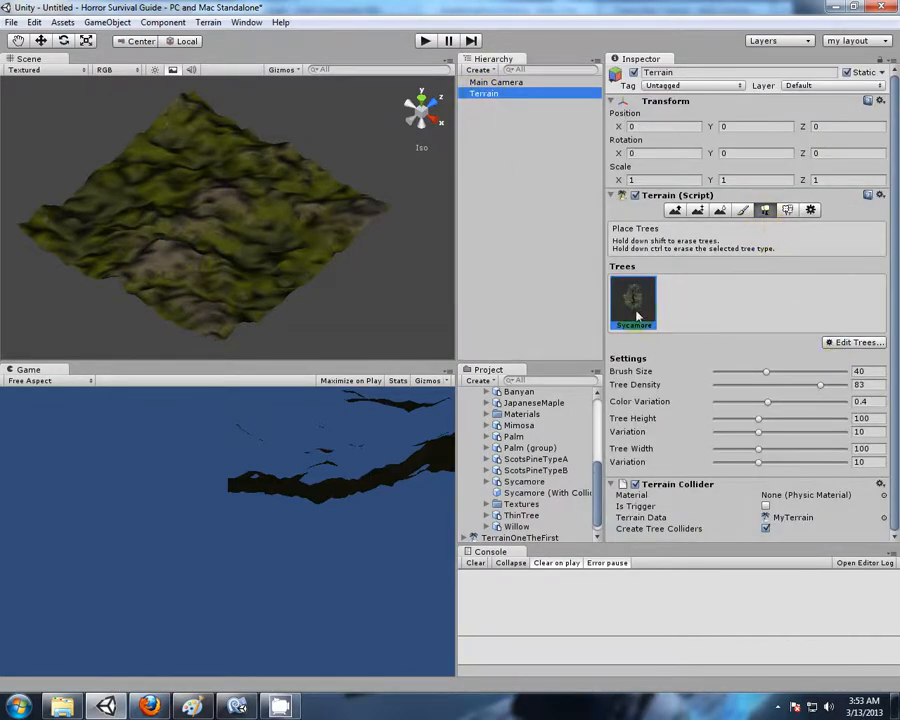
left_click(207, 23)
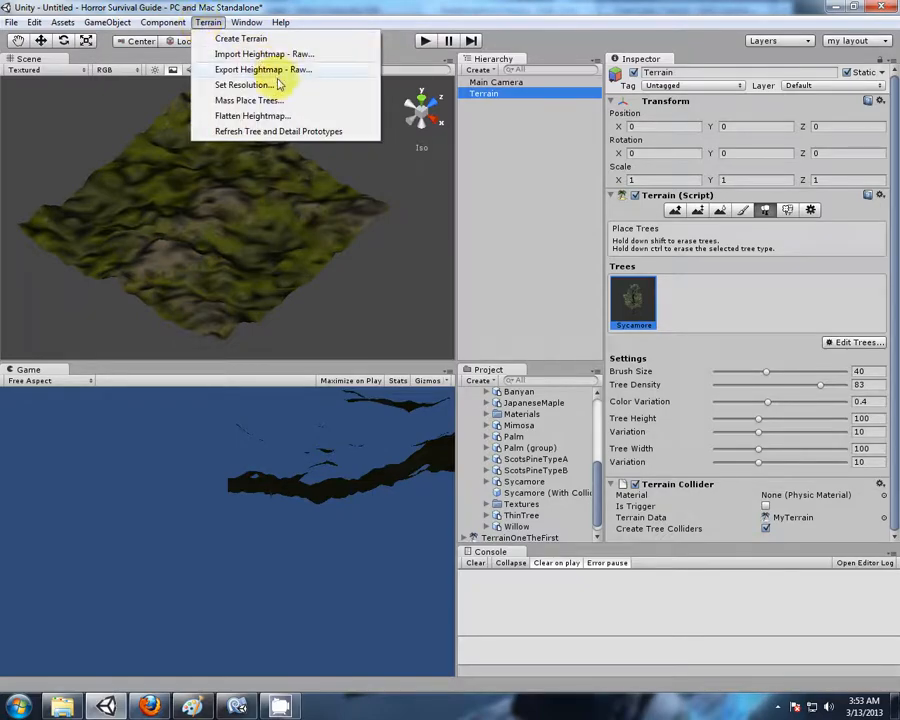
left_click(250, 101)
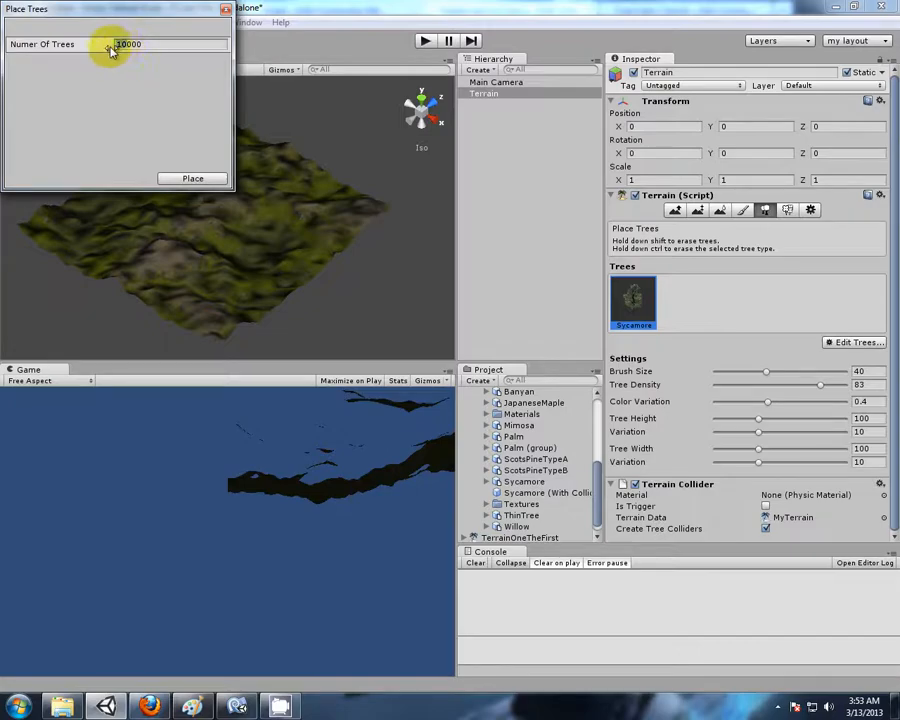
key("BackSpace")
key("BackSpace")
type("5")
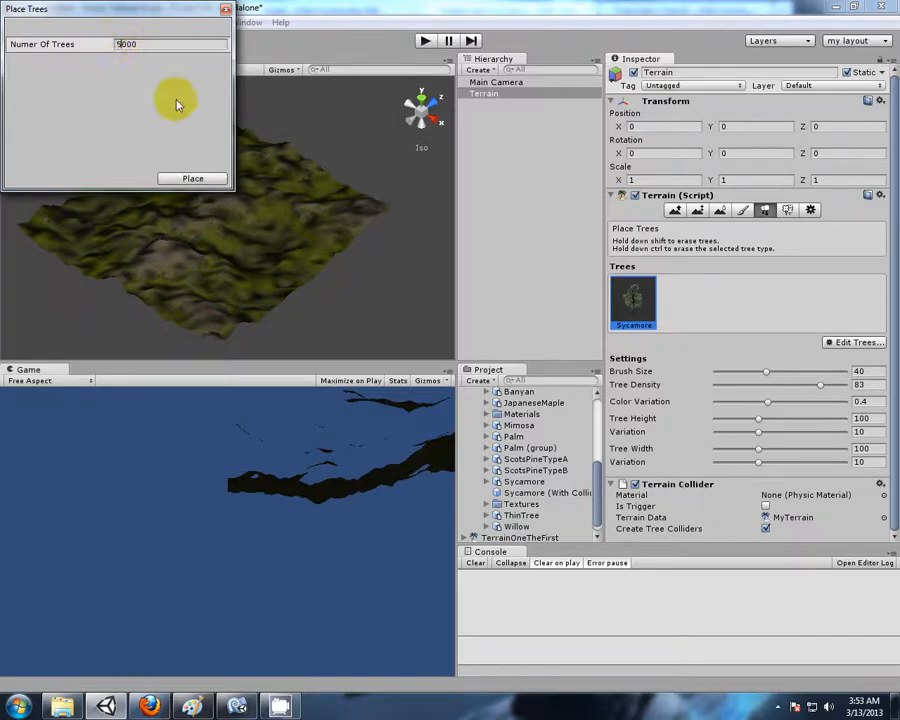
left_click(193, 180)
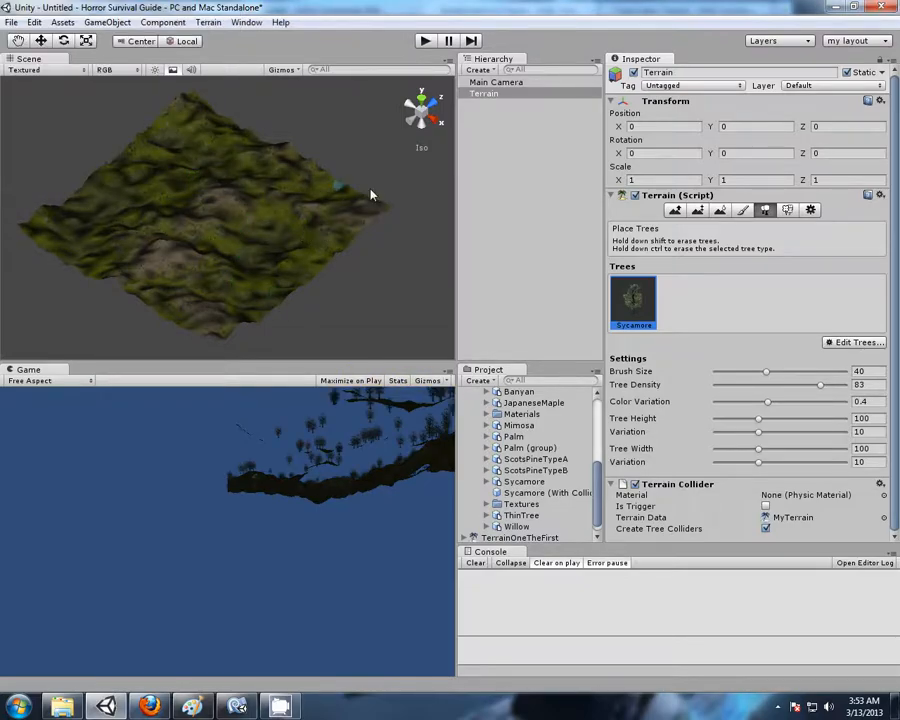
Examine the mass-placed trees up close in several areas of the terrain.
scroll(178, 260, "up", 10)
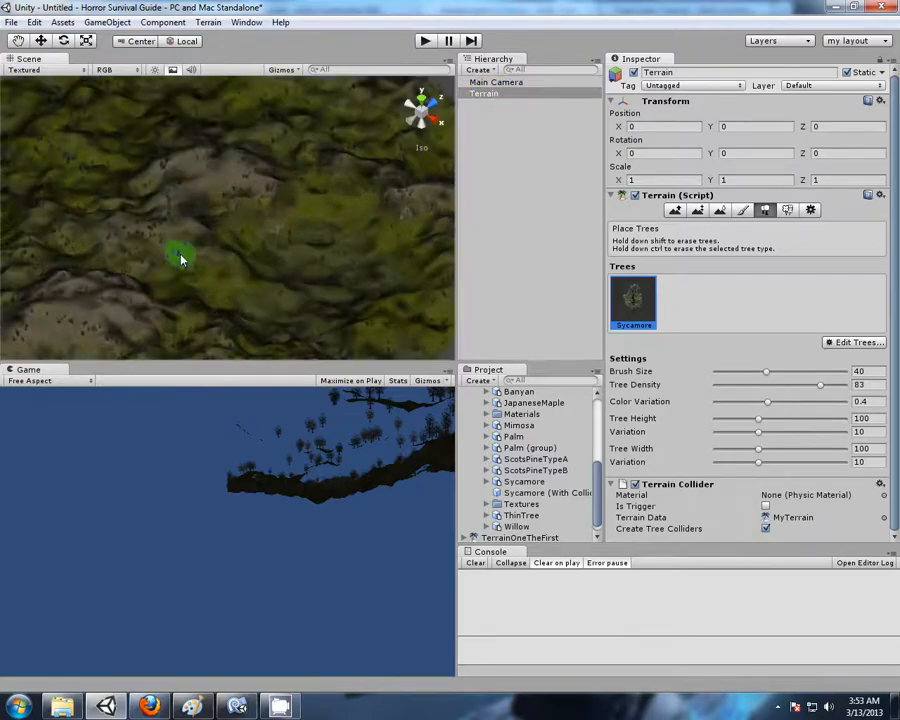
scroll(155, 240, "up", 10)
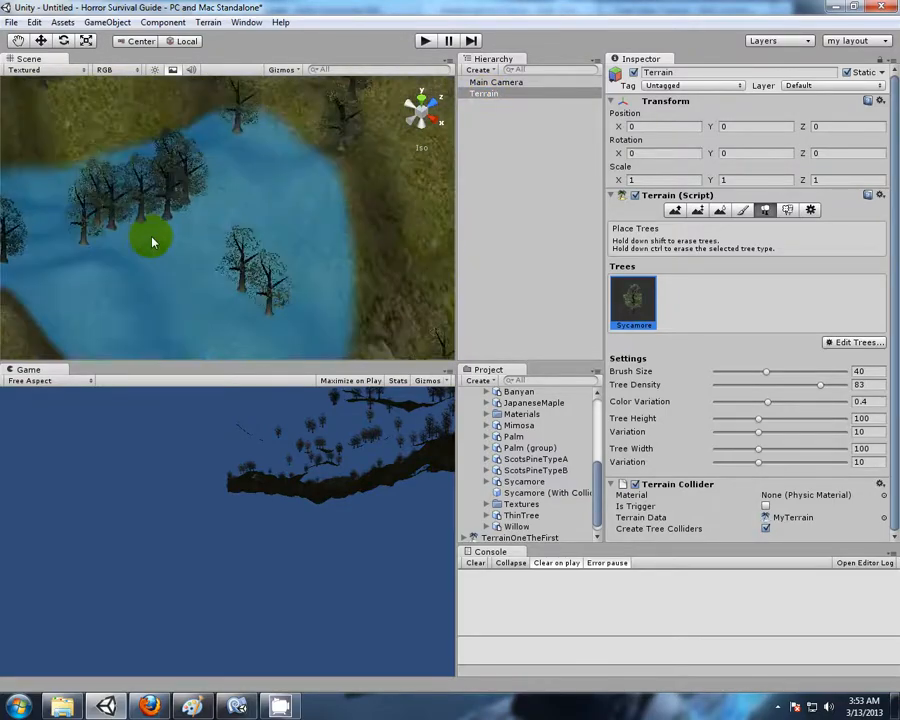
scroll(177, 237, "down", 15)
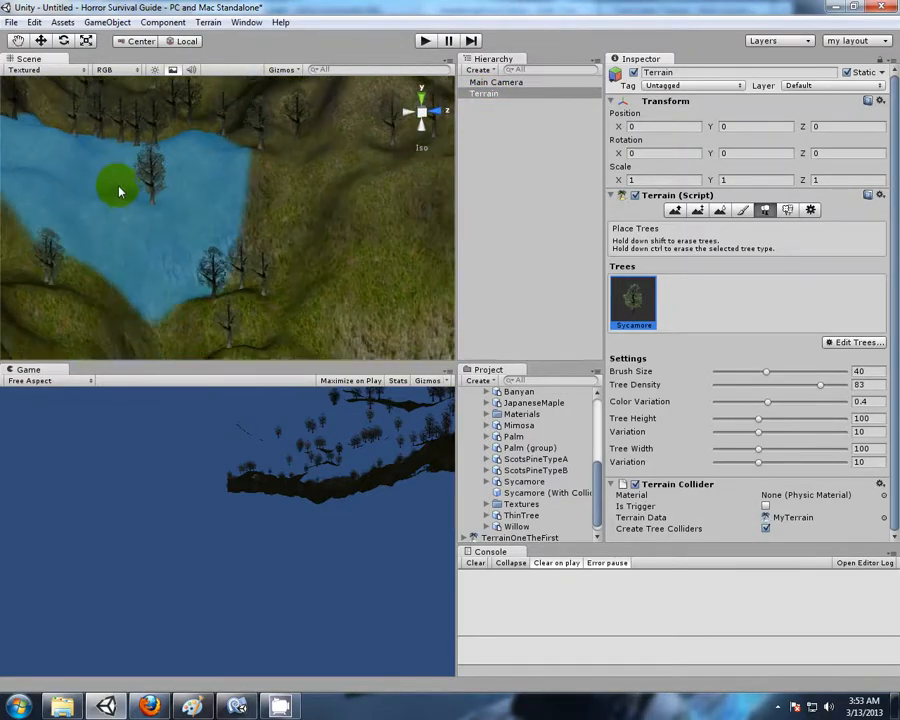
scroll(134, 191, "down", 10)
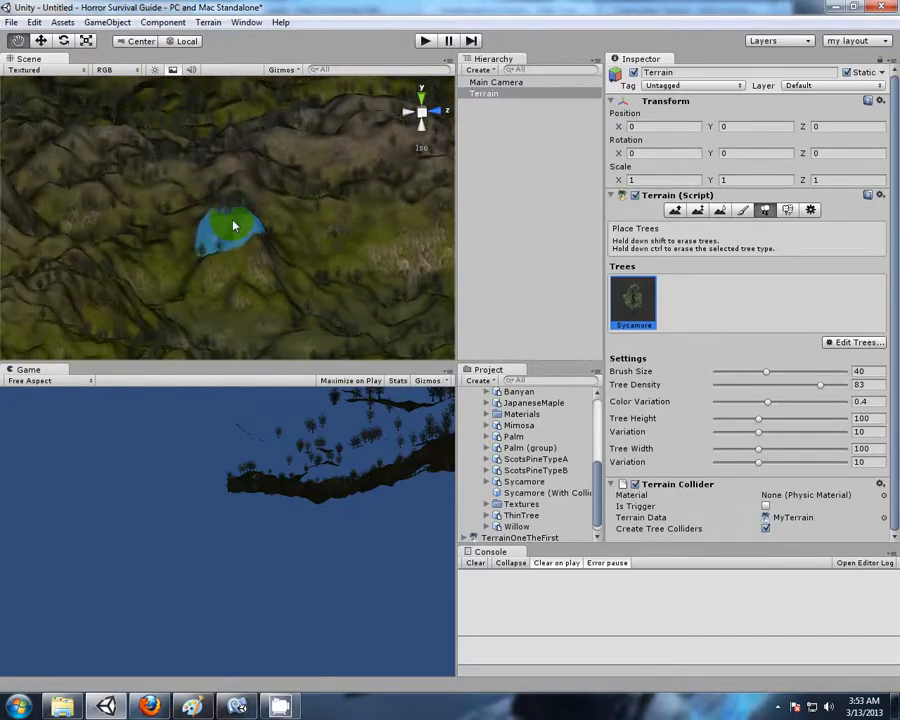
scroll(130, 213, "up", 10)
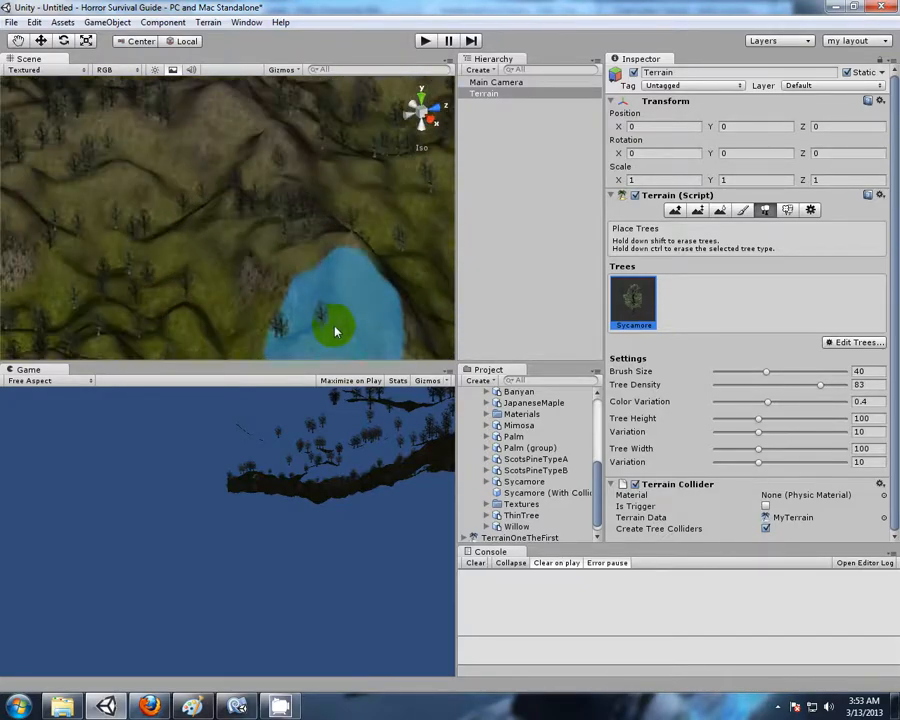
middle_click_drag(312, 258, 236, 149)
scroll(209, 257, "up", 12)
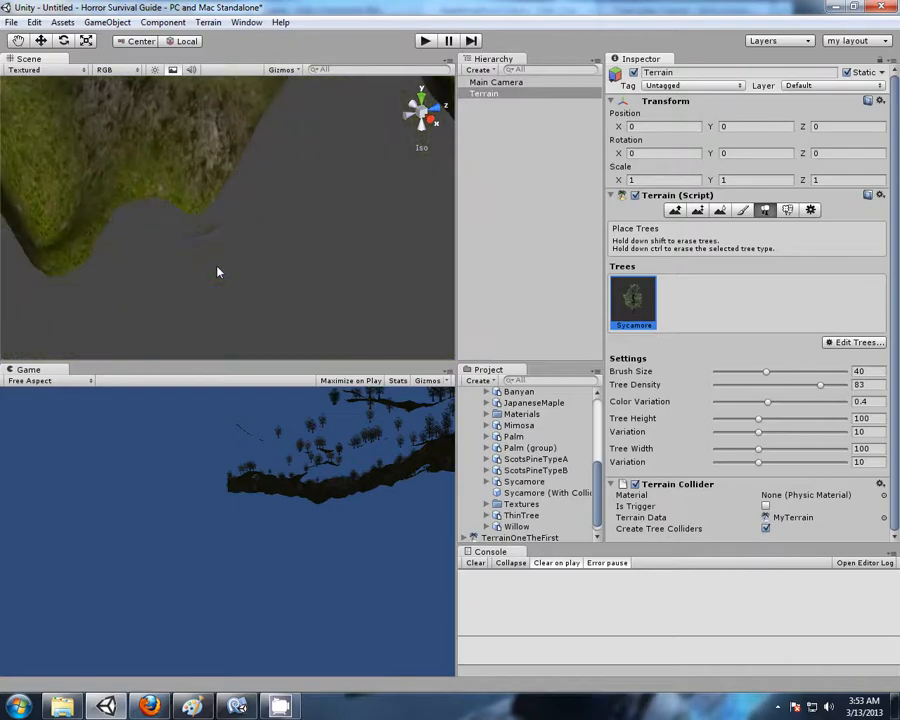
scroll(200, 240, "down", 4)
scroll(185, 226, "down", 2)
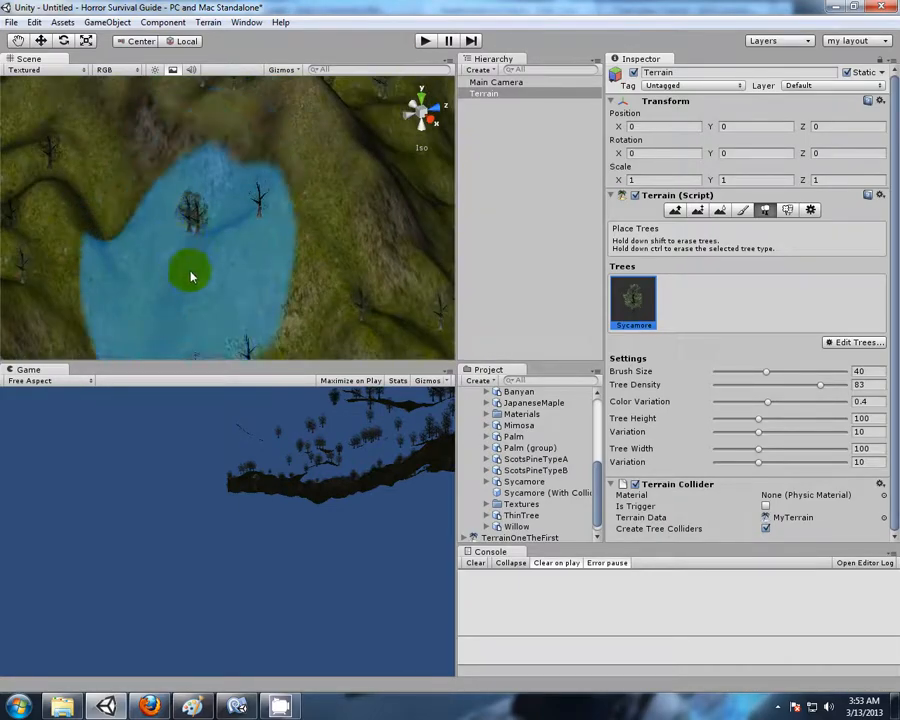
Erase some of the placed sycamores from the hillside, reducing the tree brush size to 3.4 for individual trees.
left_click(190, 228, "shift")
mouse_move(203, 235)
middle_mouse_down()
mouse_move(48, 171)
mouse_move(203, 233)
mouse_move(271, 209)
mouse_move(277, 175)
mouse_move(248, 220)
middle_mouse_up()
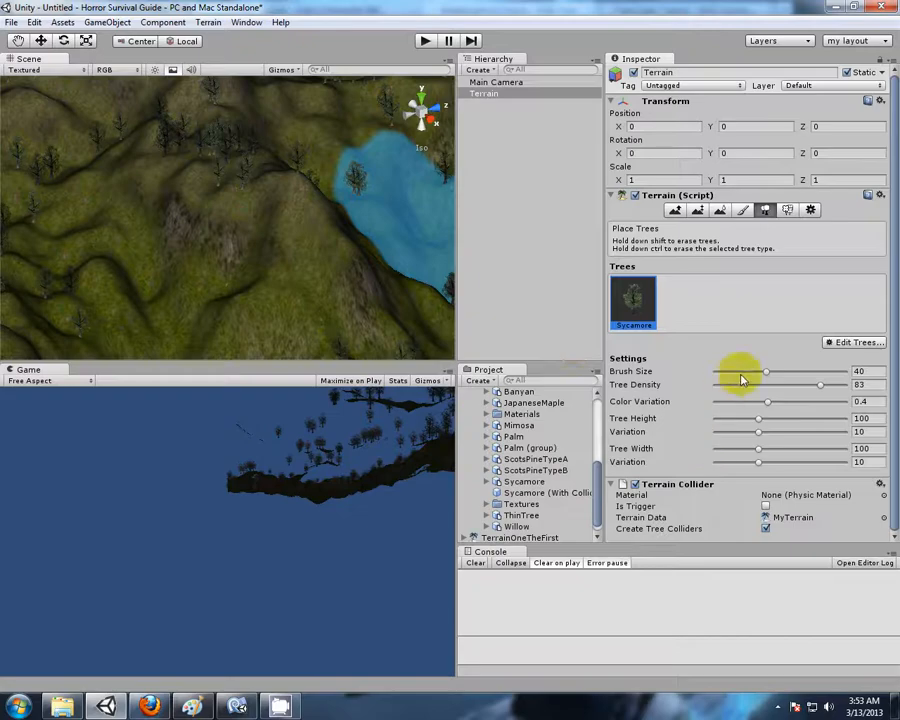
left_click_drag(766, 374, 721, 375)
scroll(231, 155, "up", 3)
middle_click_drag(231, 155, 251, 267)
scroll(256, 290, "up", 4)
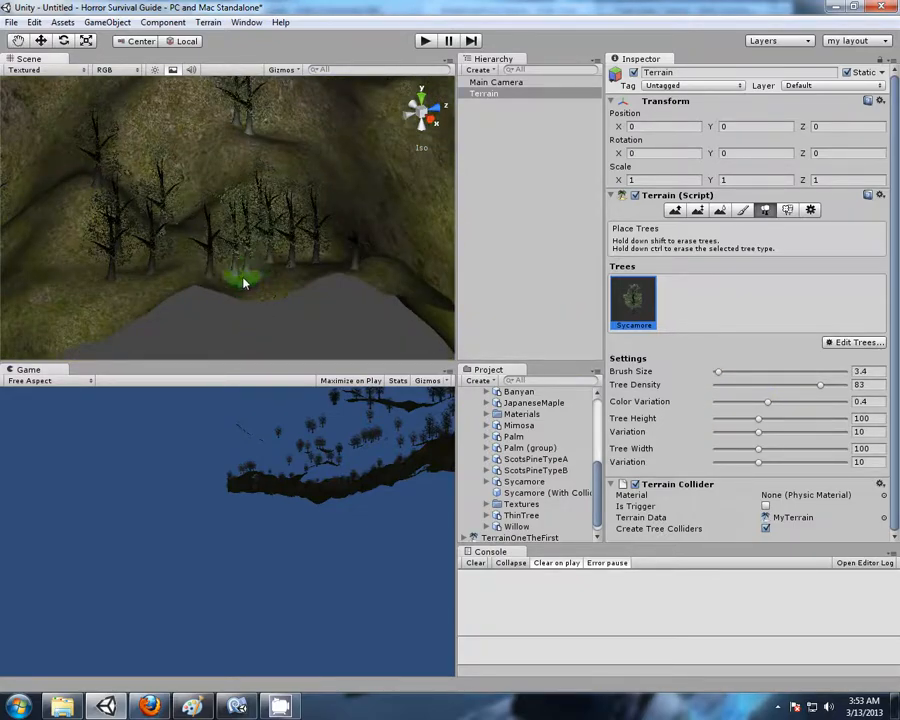
left_click(244, 280, "shift")
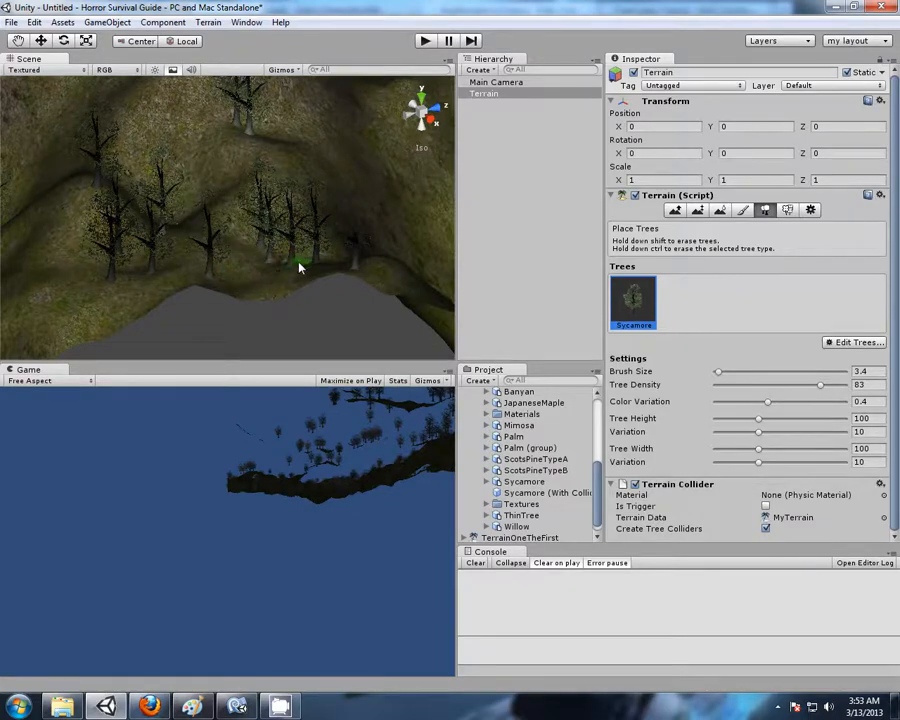
left_click(293, 266, "shift")
scroll(122, 183, "down", 3)
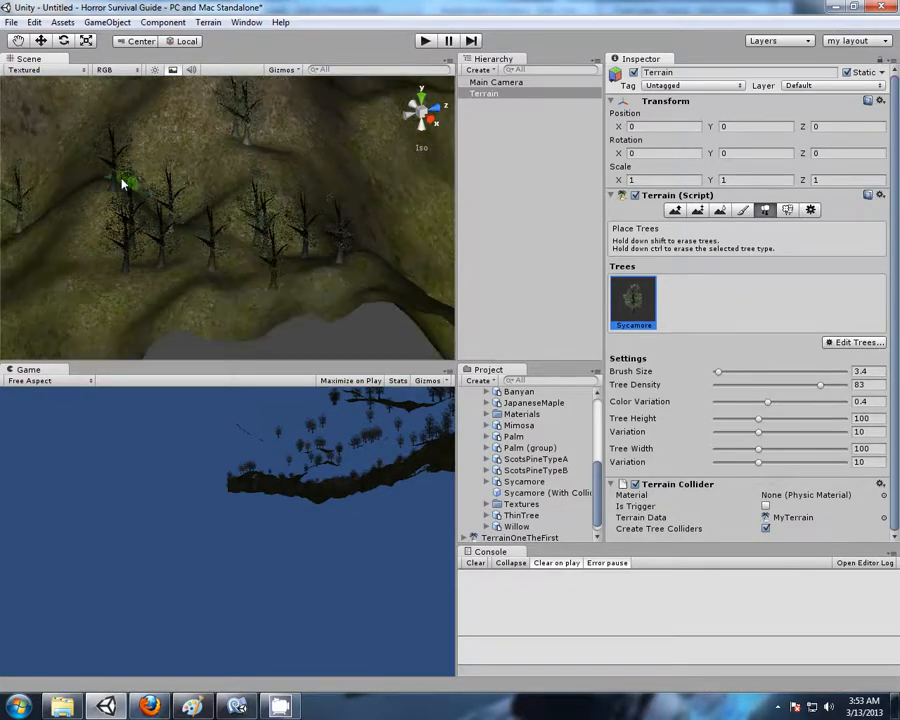
Collapse the Trees Ambient-Occlusion and Terrain Assets folders and give the project file list more height.
scroll(122, 183, "down", 8)
scroll(205, 207, "down", 4)
right_click_drag(178, 189, 617, 507)
left_click_drag(597, 497, 597, 454)
left_click(474, 456)
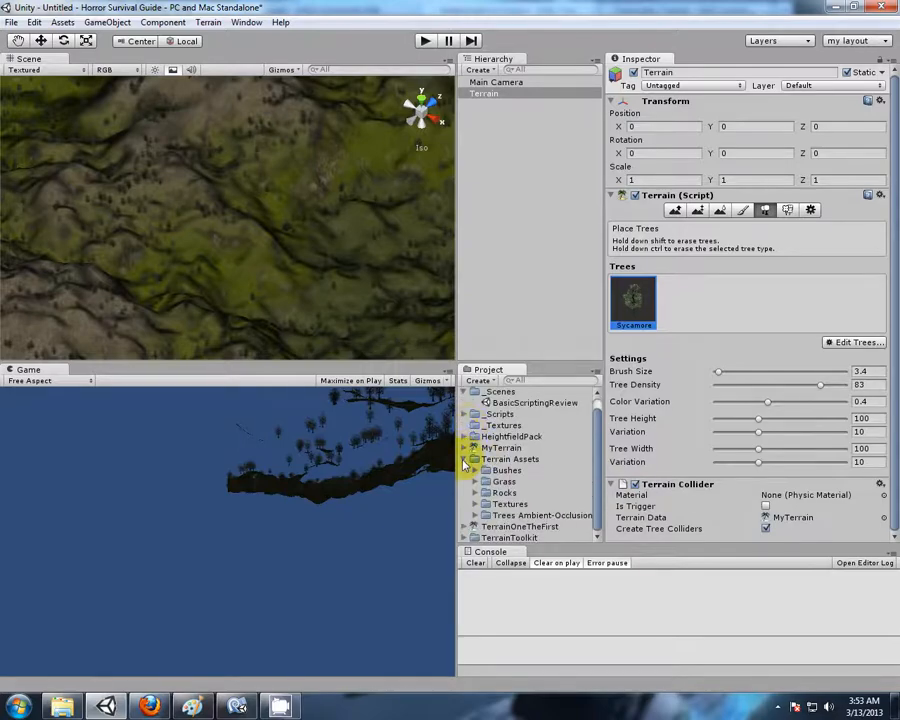
left_click(474, 459)
left_click_drag(503, 360, 506, 334)
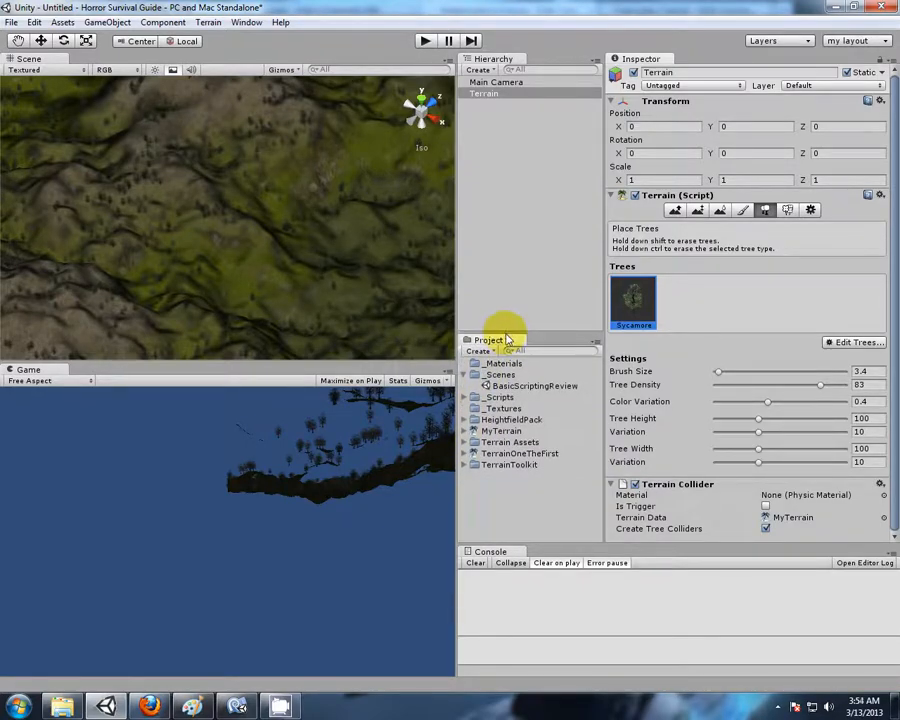
Import the complete Character Controller package into the project.
left_click(526, 494)
left_click(62, 24)
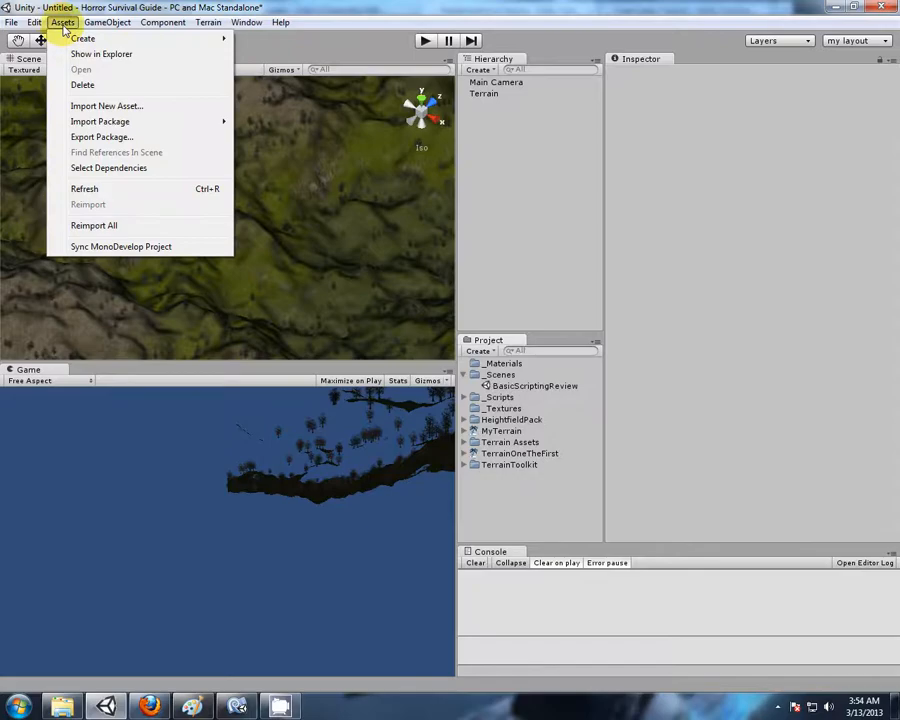
mouse_move(122, 121)
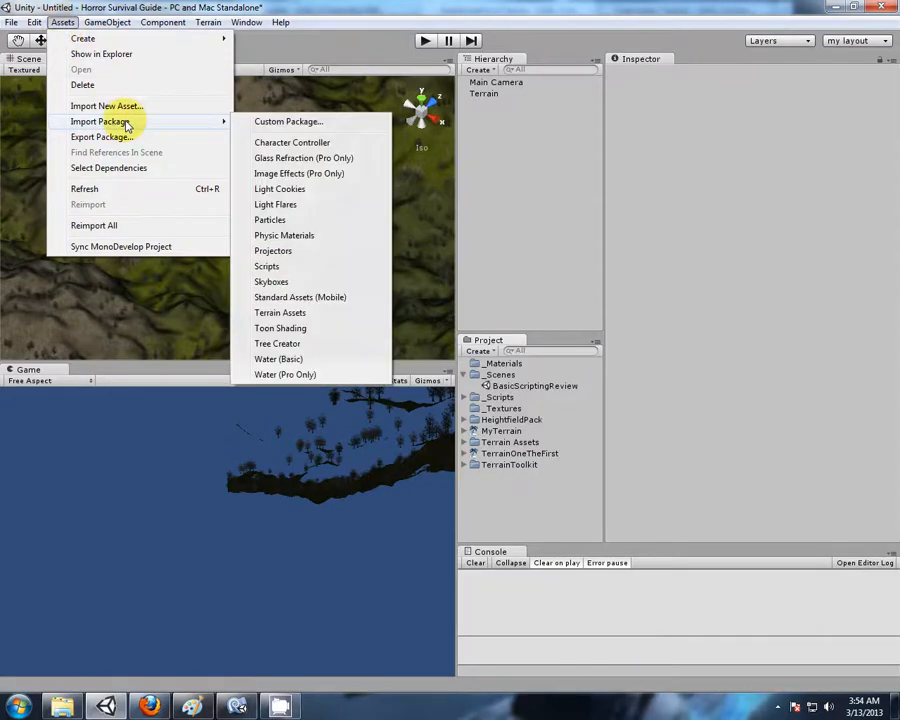
left_click(318, 143)
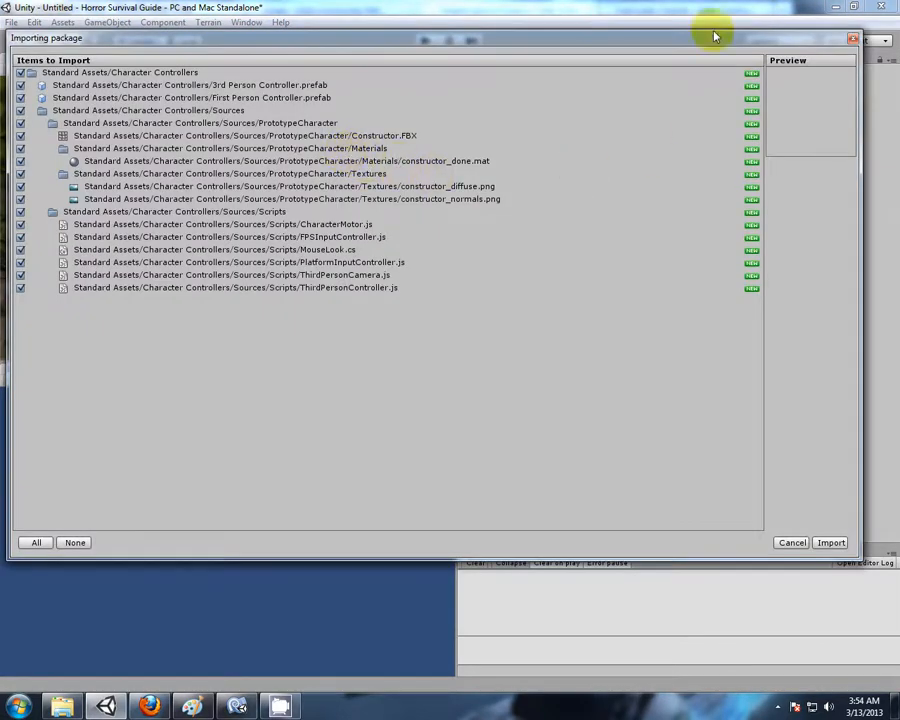
left_click(831, 543)
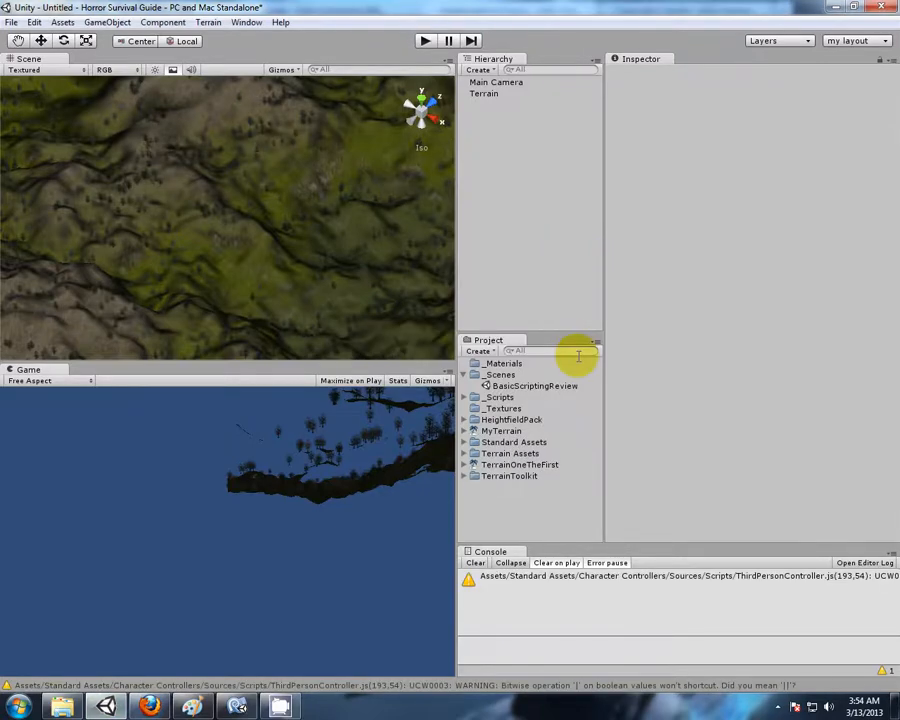
Open the ThirdPersonController script at the line flagged by the bitwise-operator warning.
left_click(517, 580)
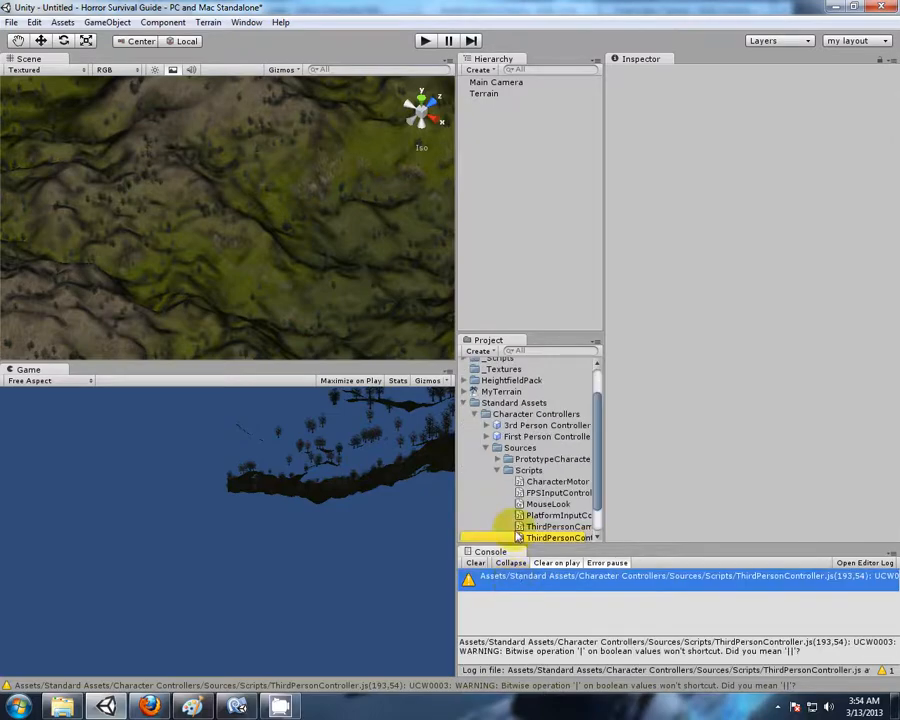
scroll(598, 487, "down", 1)
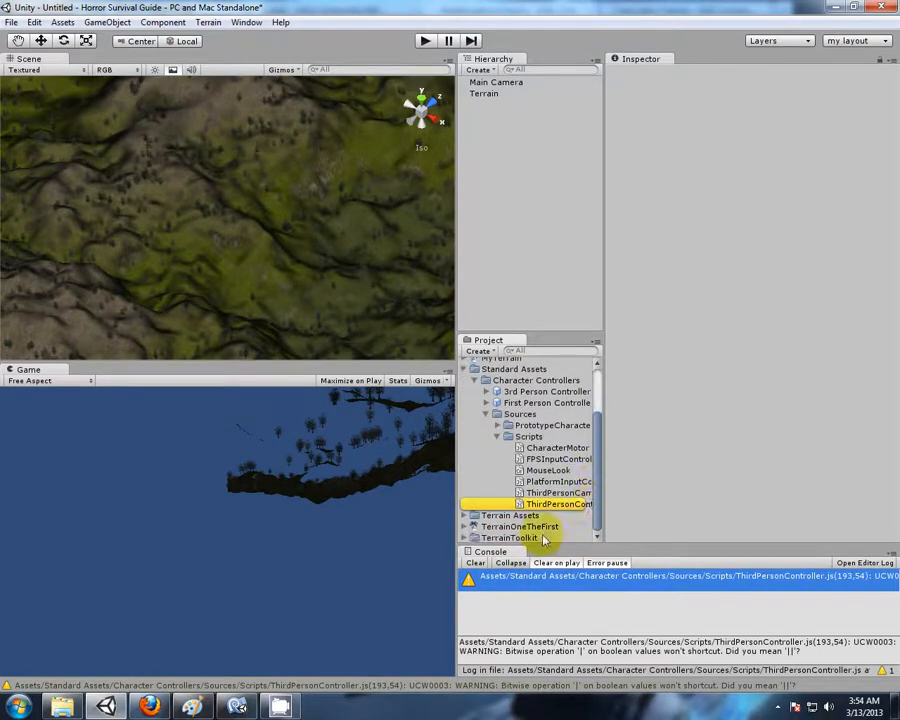
double_click(487, 578)
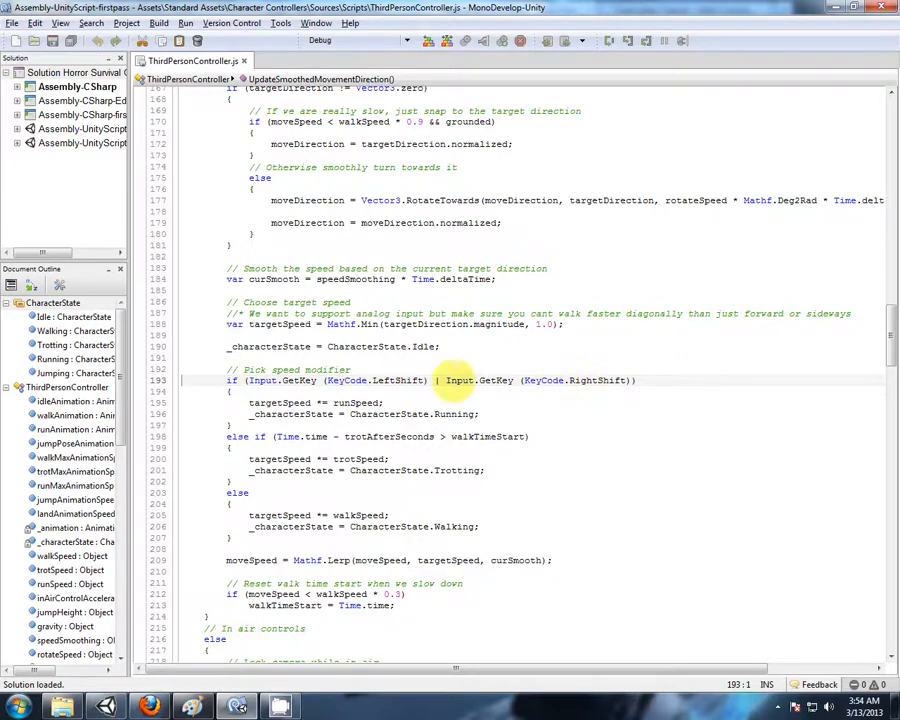
Change the operator between the LeftShift and RightShift checks on line 193 to ||, save and close the script, and return to Unity.
left_click_drag(248, 380, 632, 380)
left_click(643, 380)
left_click(438, 380)
type("|")
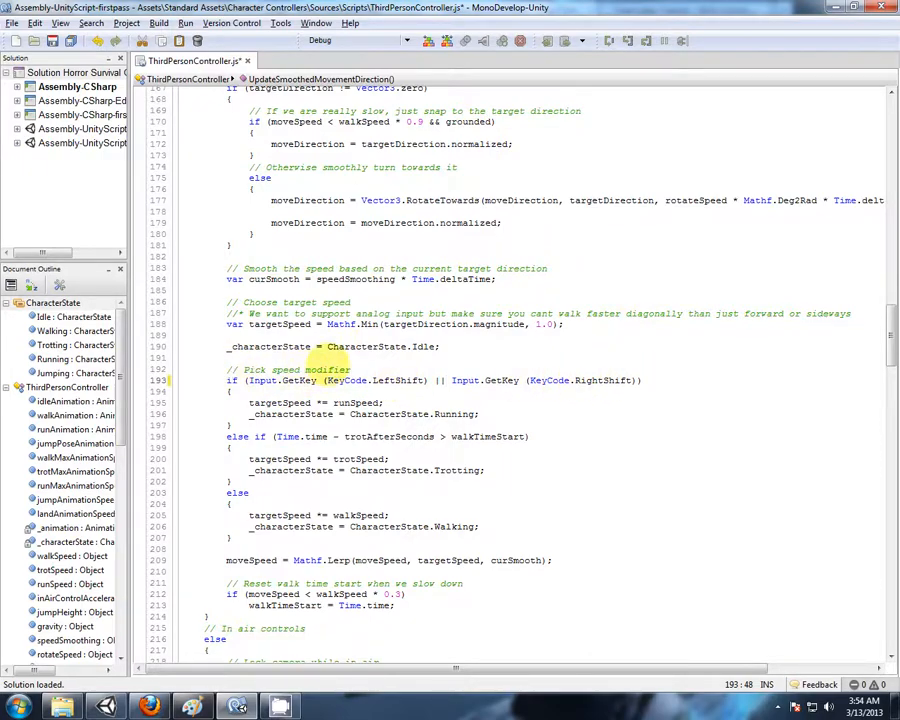
left_click(482, 280)
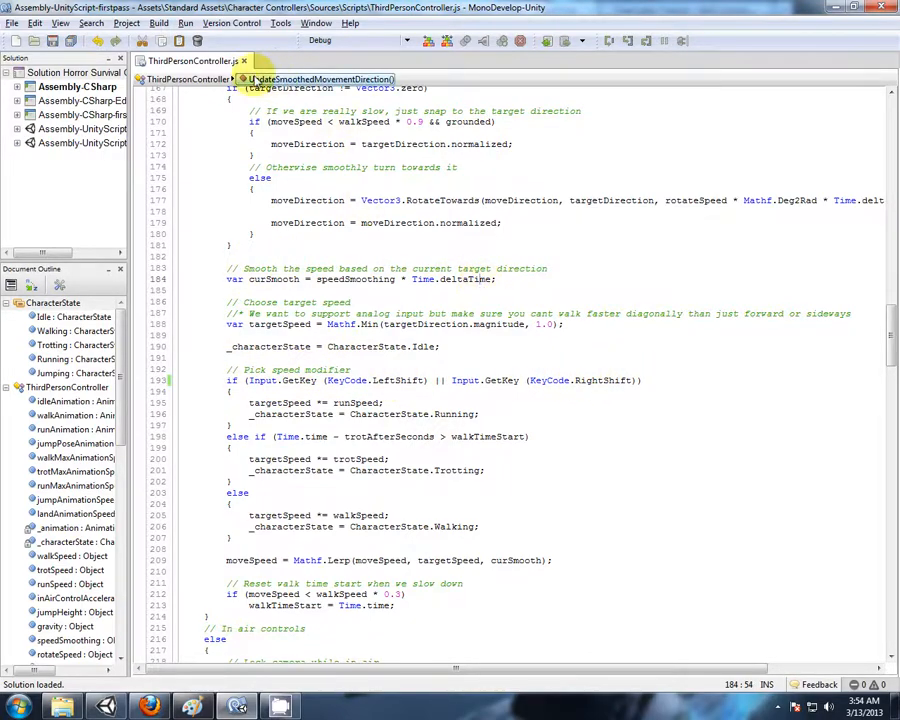
left_click(242, 61)
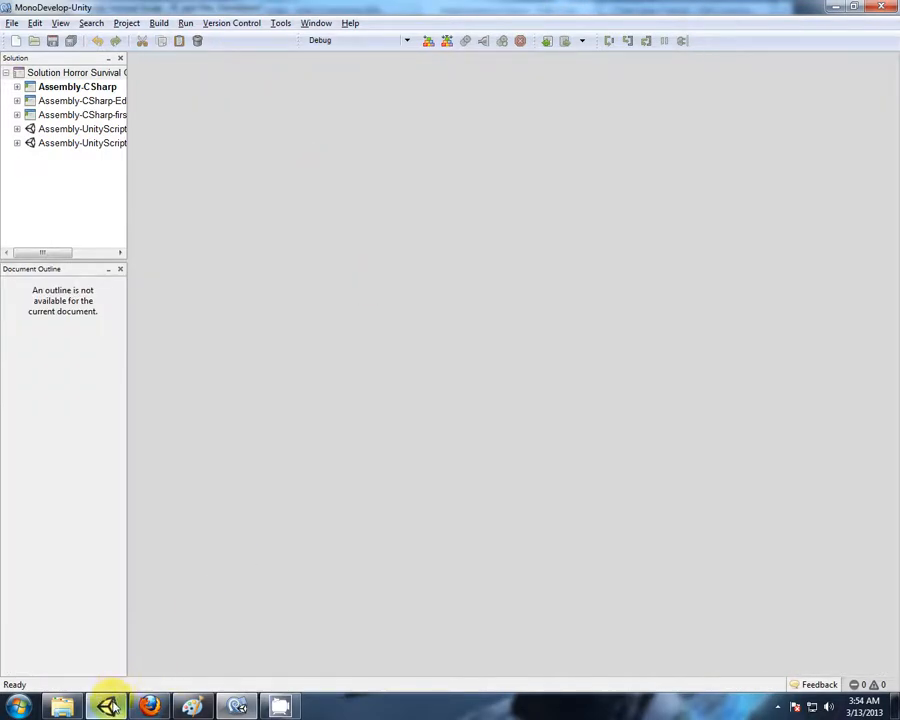
left_click(107, 705)
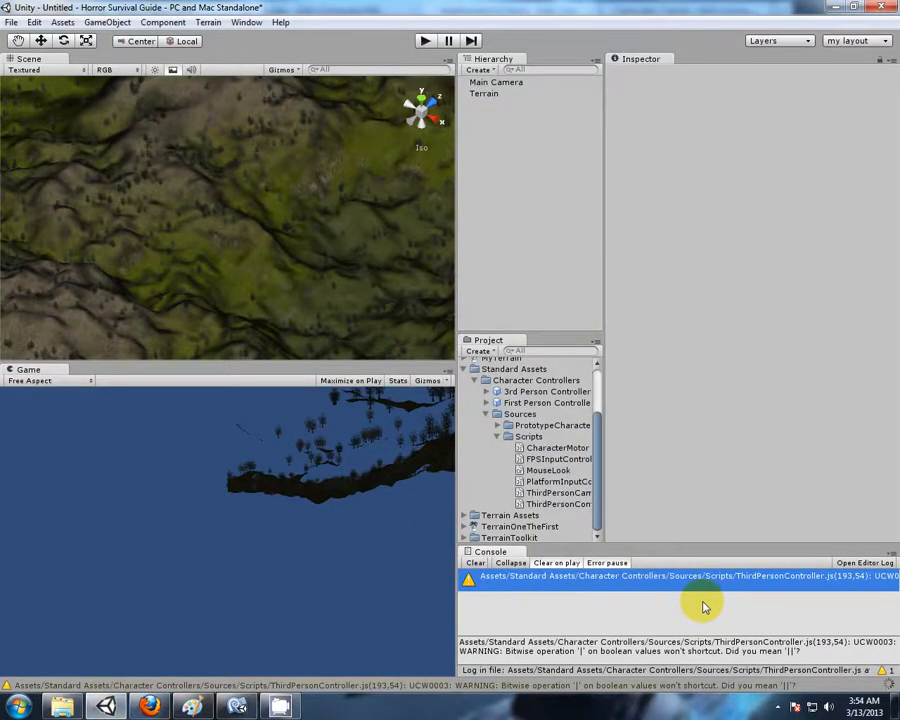
Collapse the Scripts and Sources folders and place the First Person Controller prefab on the terrain.
left_click(503, 438)
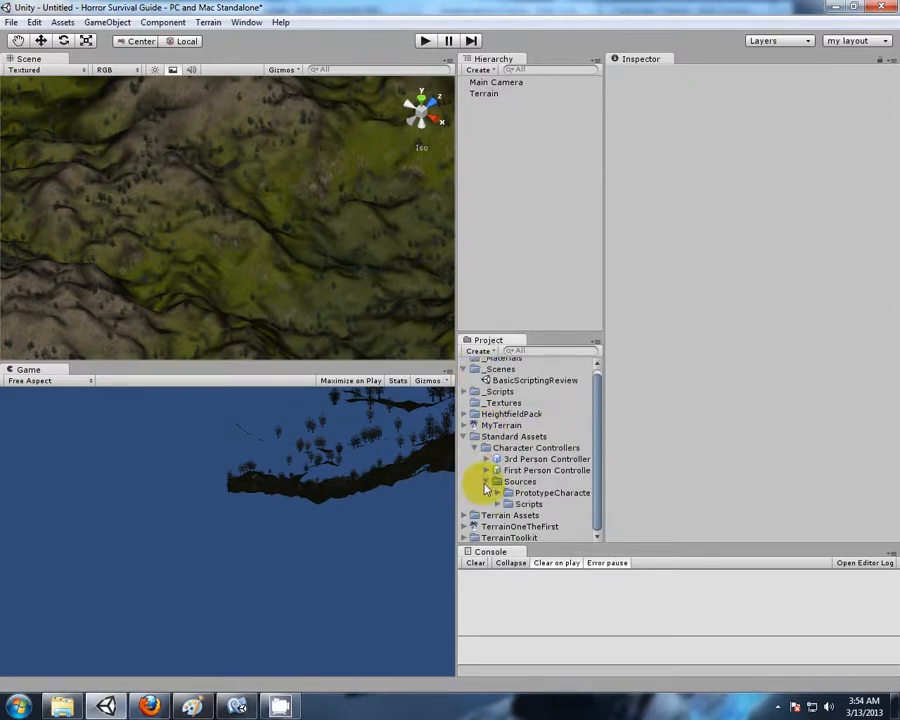
left_click(486, 482)
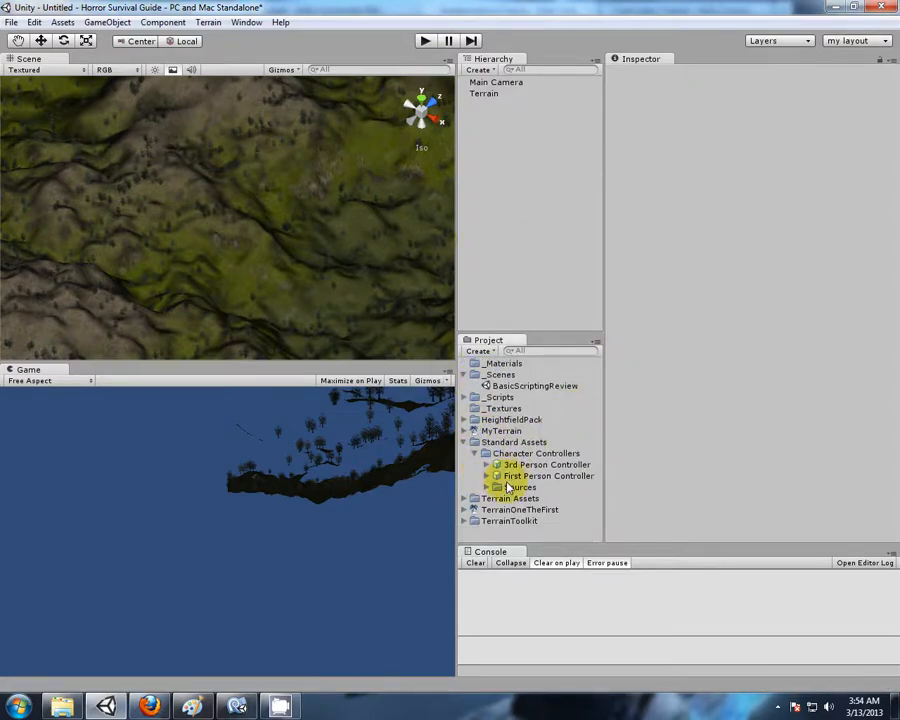
left_click_drag(520, 477, 218, 226)
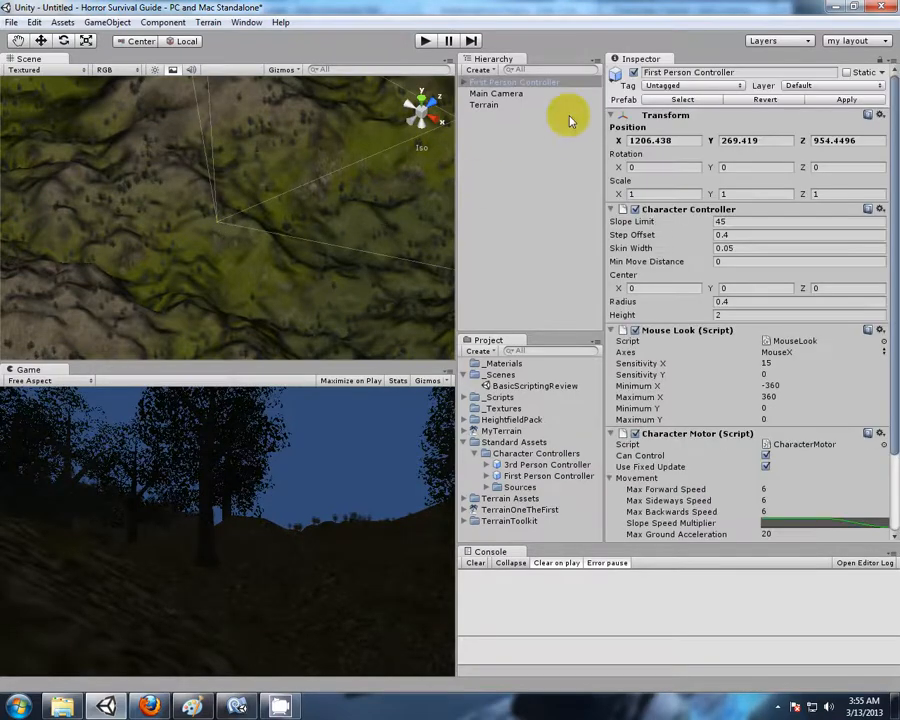
double_click(490, 83)
left_click_drag(323, 270, 233, 275, "alt")
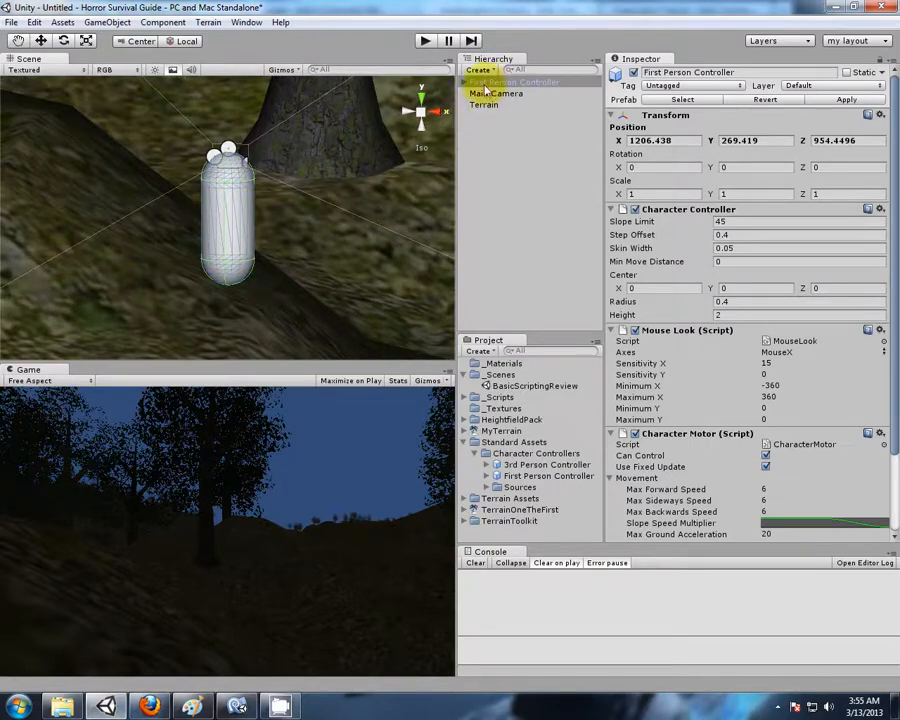
Move the First Person Controller away from the tree to about X 1205, Y 269.5, Z 948.8.
left_click(41, 40)
left_click_drag(282, 229, 253, 158)
scroll(332, 285, "down", 7)
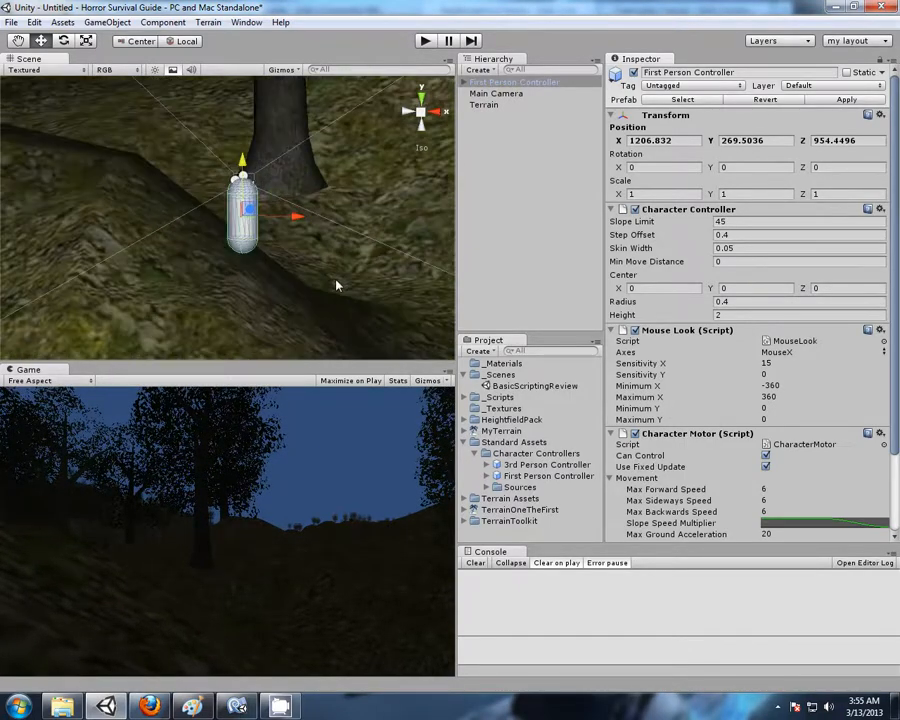
middle_click_drag(334, 283, 341, 246)
left_click_drag(341, 246, 155, 203, "alt")
left_click_drag(162, 313, 259, 215, "alt")
left_click_drag(350, 196, 137, 344, "alt")
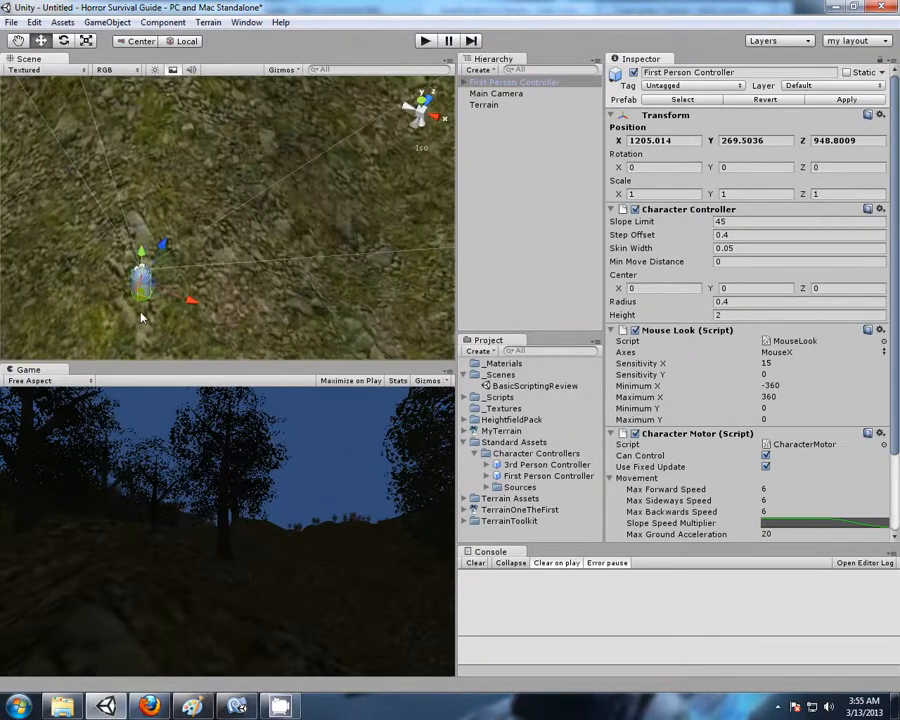
Fine-tune the First Person Controller's Z position to about 949.5 and lower it to about Y 269.1, close to the ground.
left_click_drag(142, 292, 151, 288)
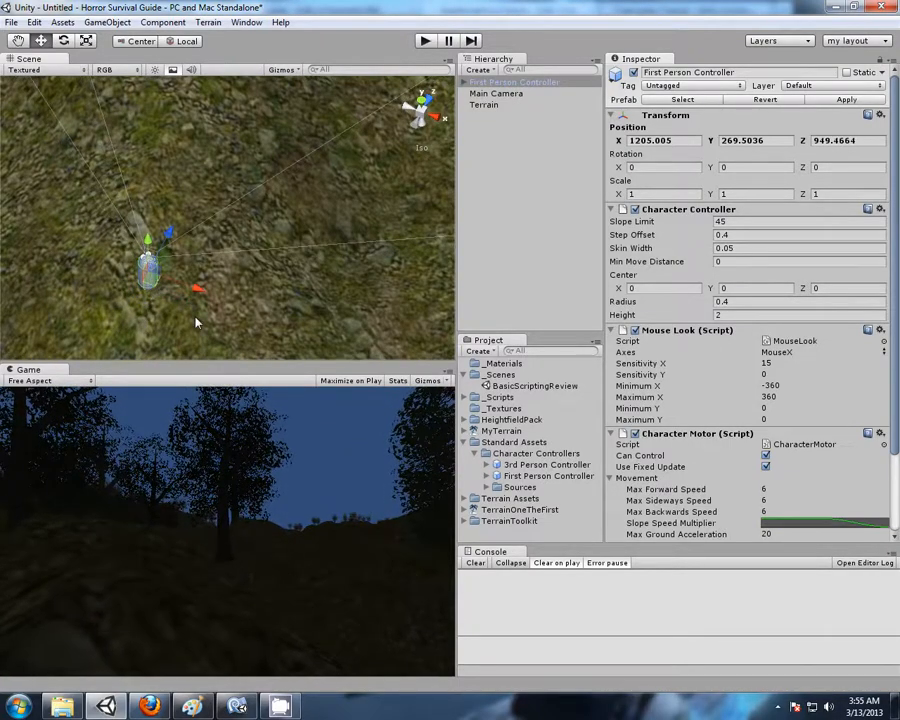
key("f")
left_click_drag(239, 180, 240, 187)
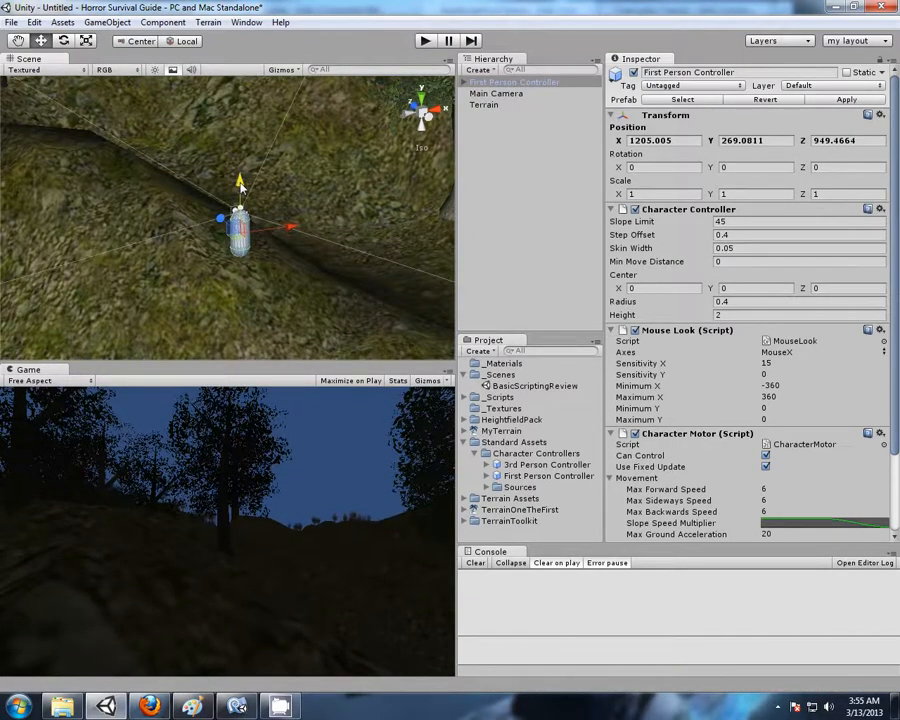
left_click(492, 141)
scroll(249, 247, "up", 4)
left_click_drag(339, 209, 151, 253, "alt")
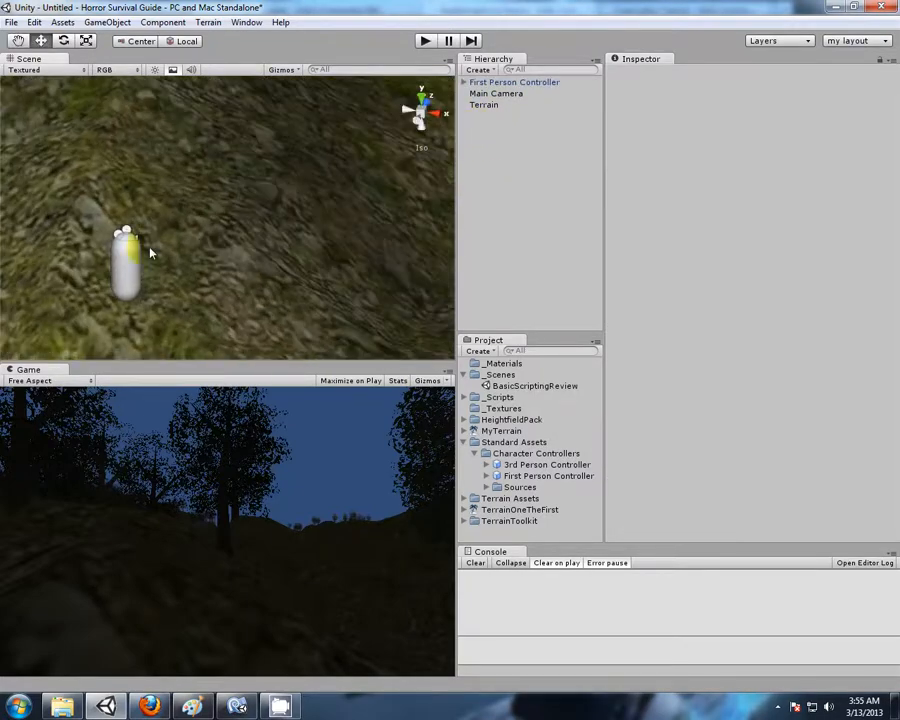
Check the camera nested in the First Person Controller and delete the scene's separate Main Camera.
left_click(464, 82)
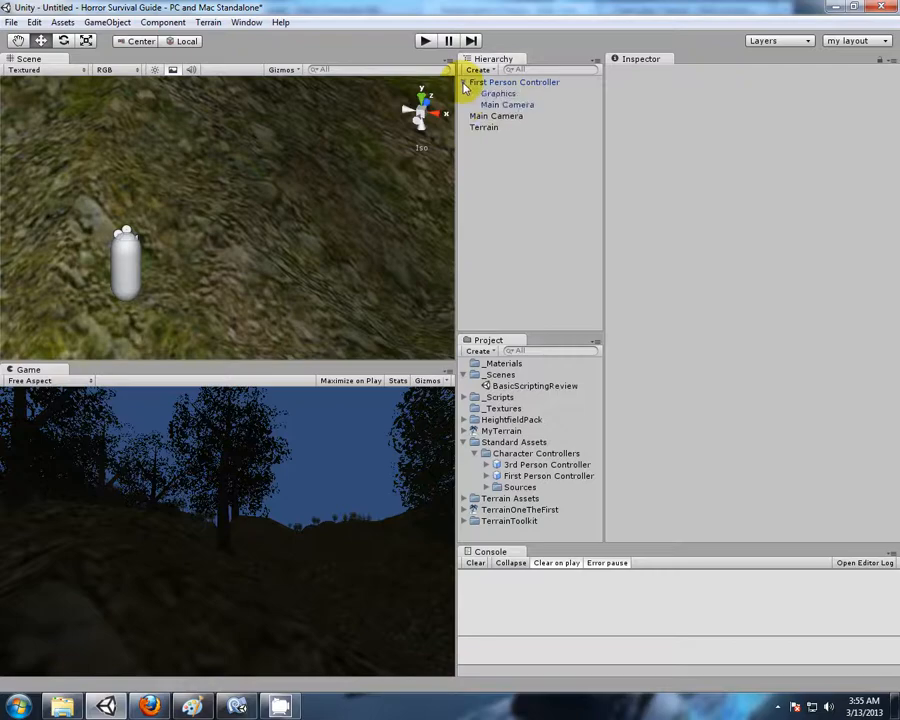
left_click(514, 105)
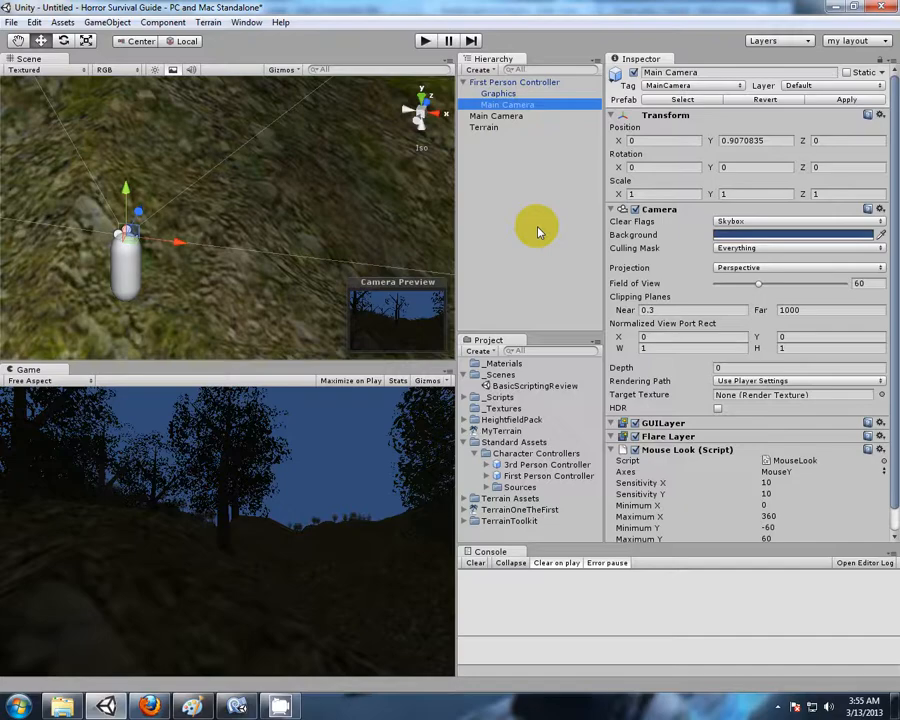
left_click(513, 116)
key("Delete")
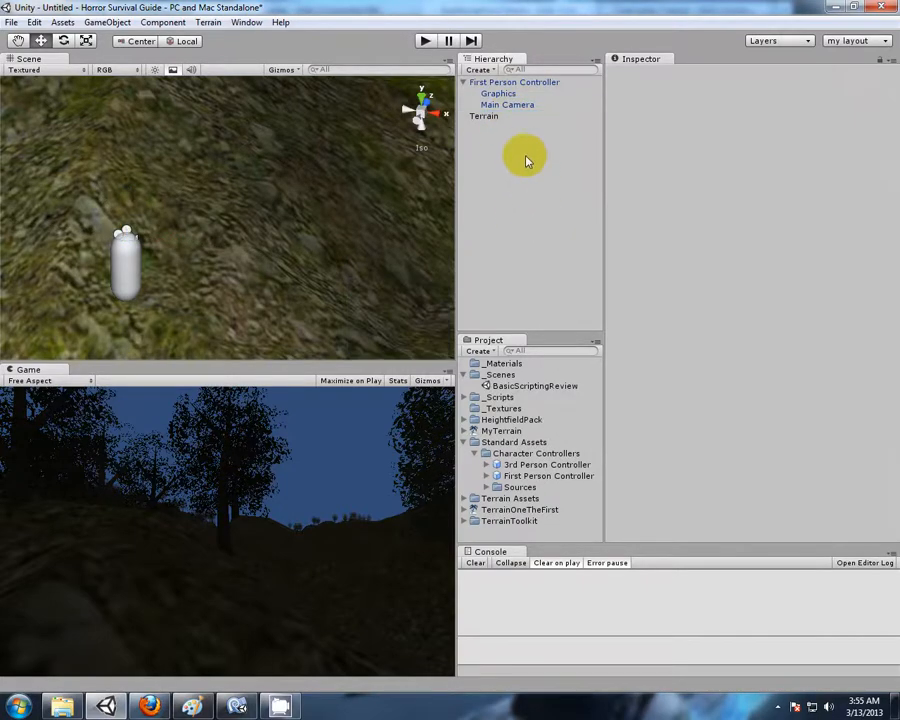
Add a directional light to the scene to brighten the terrain.
scroll(303, 191, "down", 3)
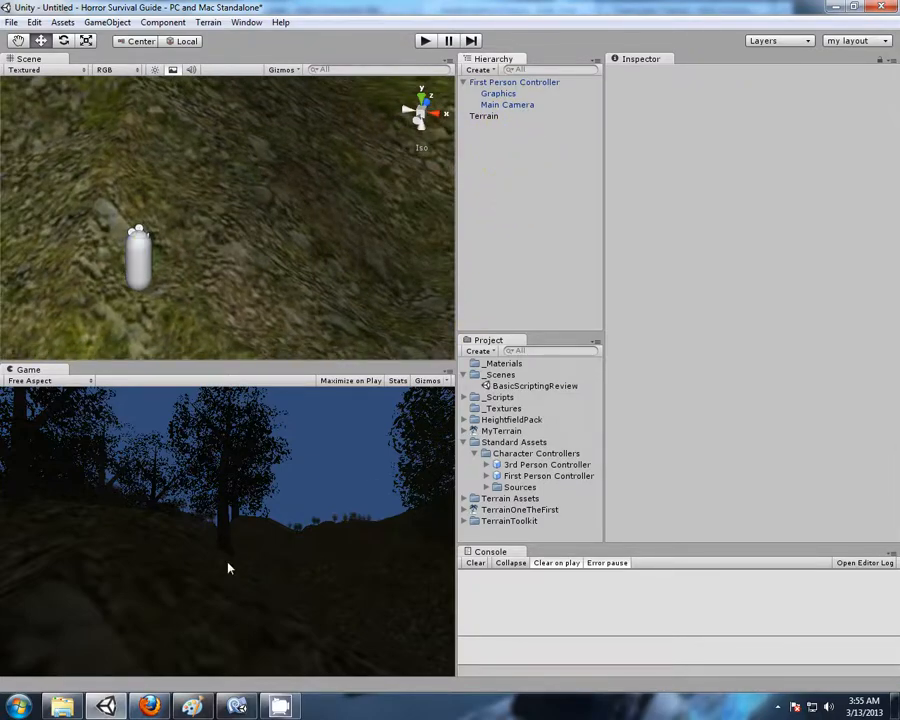
left_click(488, 72)
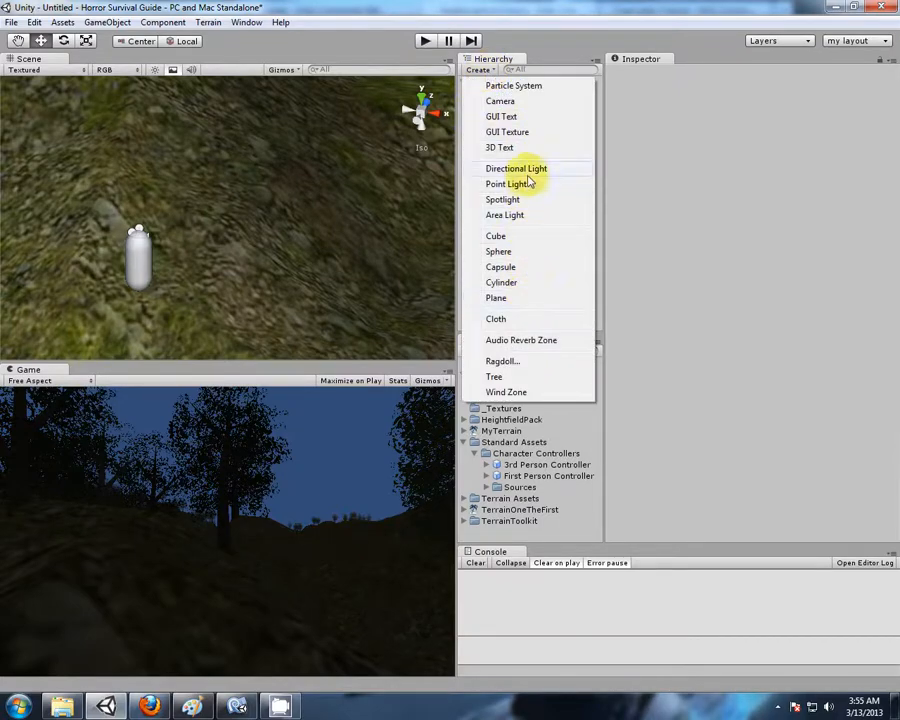
left_click(520, 169)
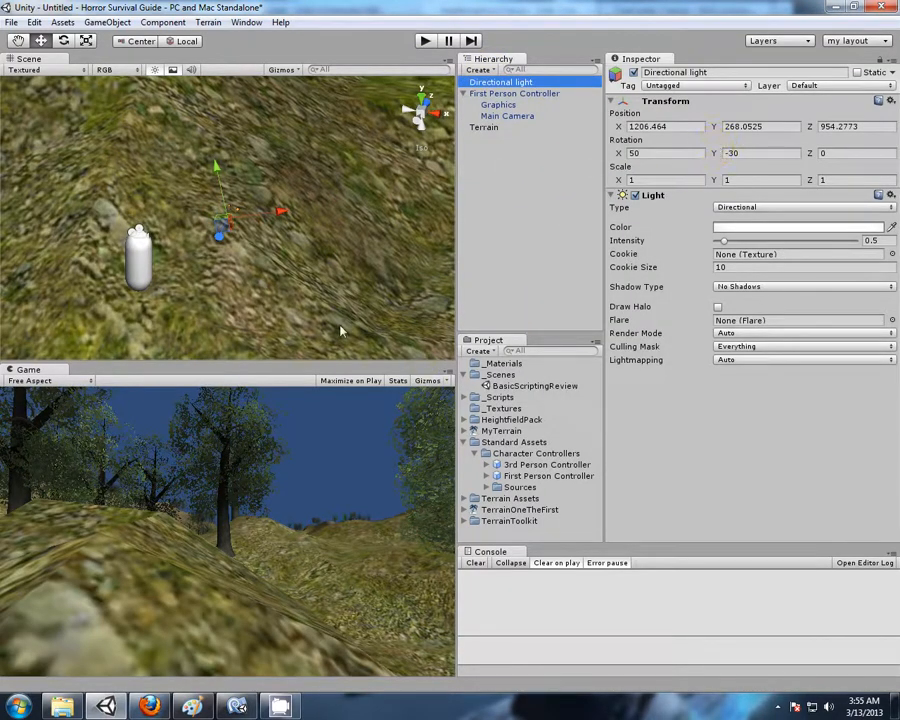
left_click(508, 137)
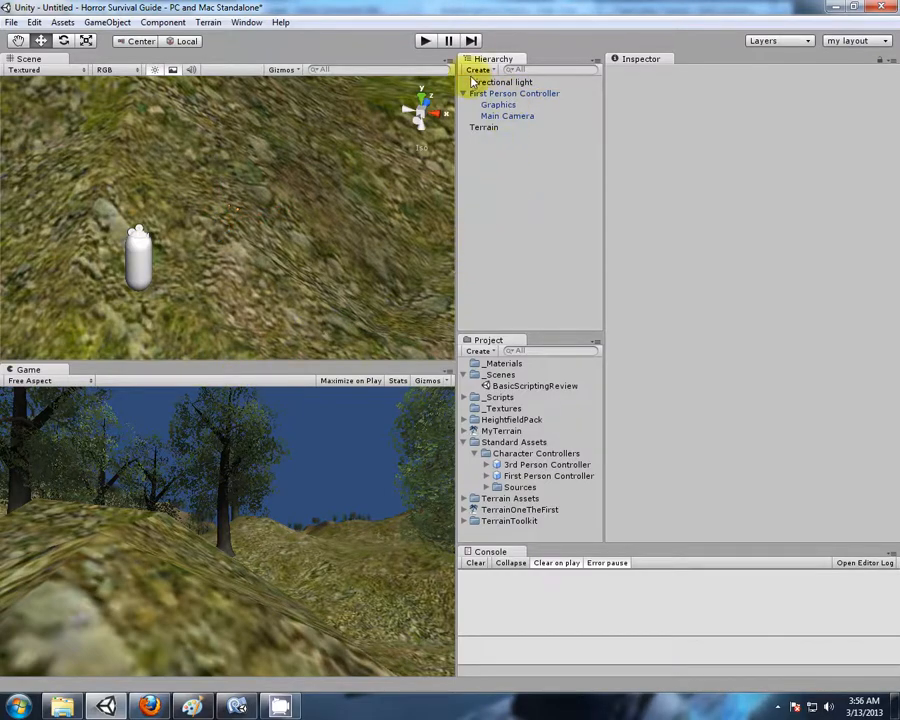
Save the scene as Test_Terrain in the _Scenes folder.
left_click(11, 22)
left_click(33, 93)
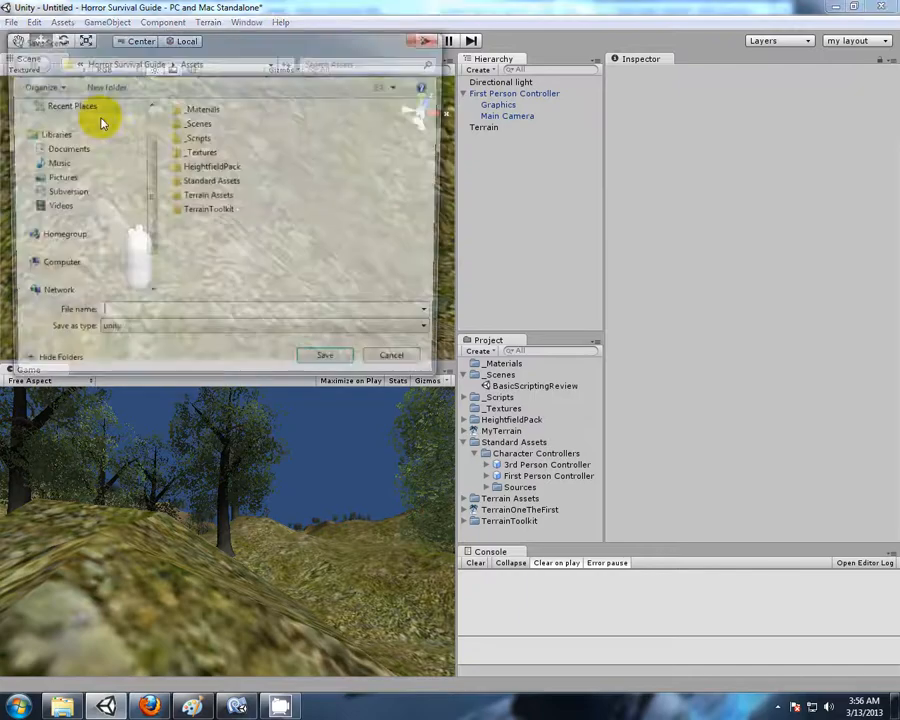
type("Test_Terrain")
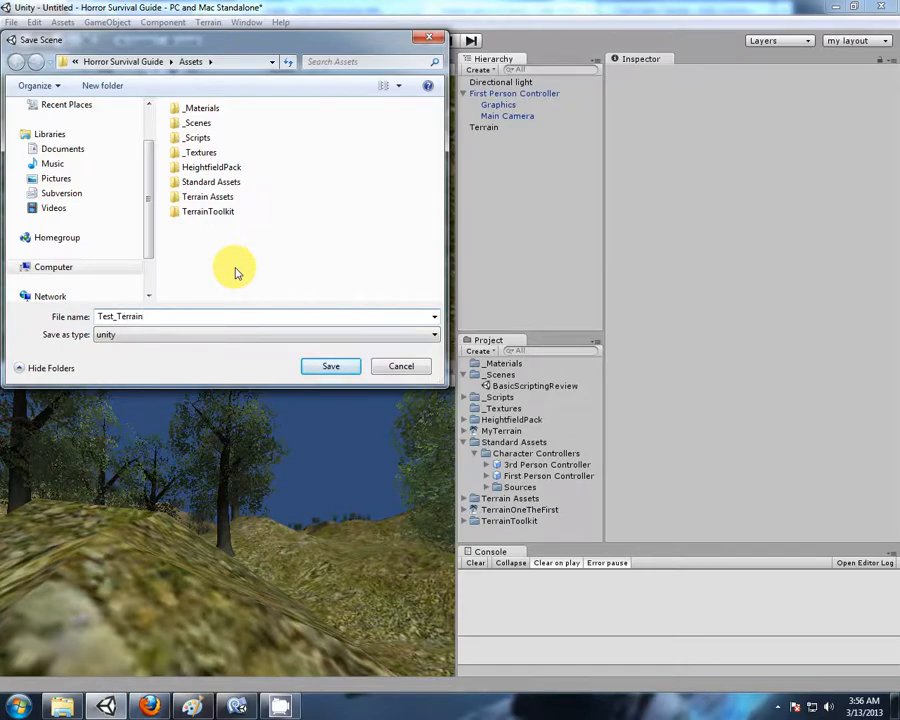
double_click(197, 124)
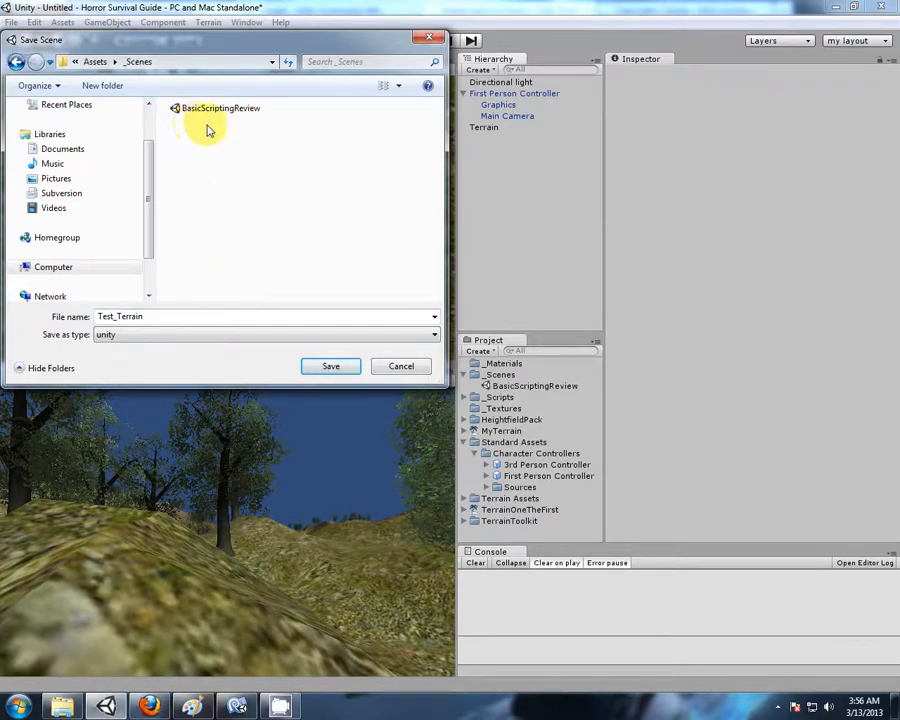
left_click(332, 367)
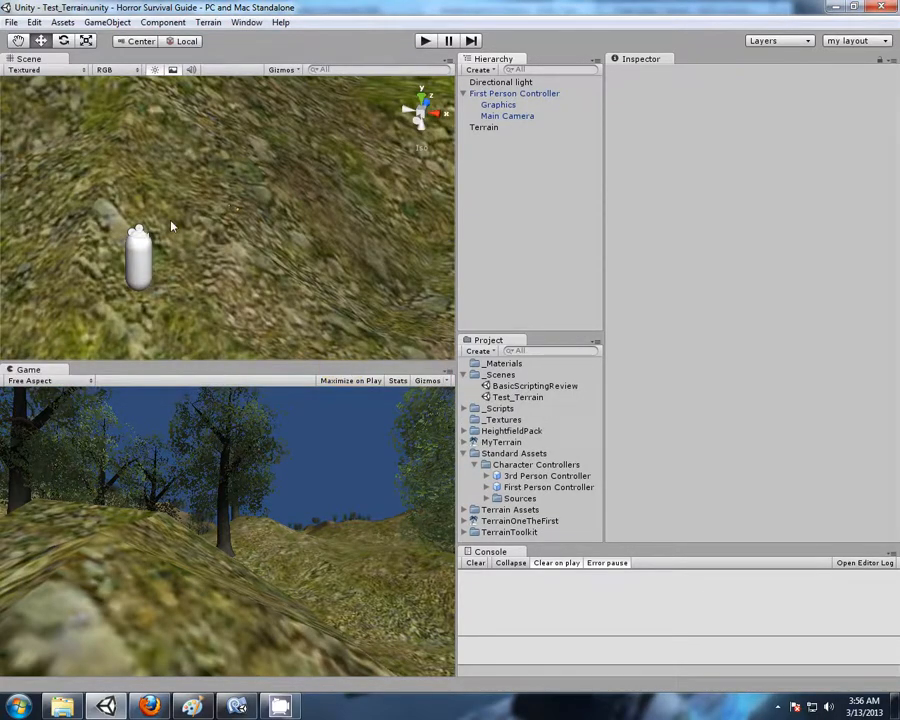
Play the scene, walk the first-person character around the hills and trees, and stop the playtest.
left_click(423, 42)
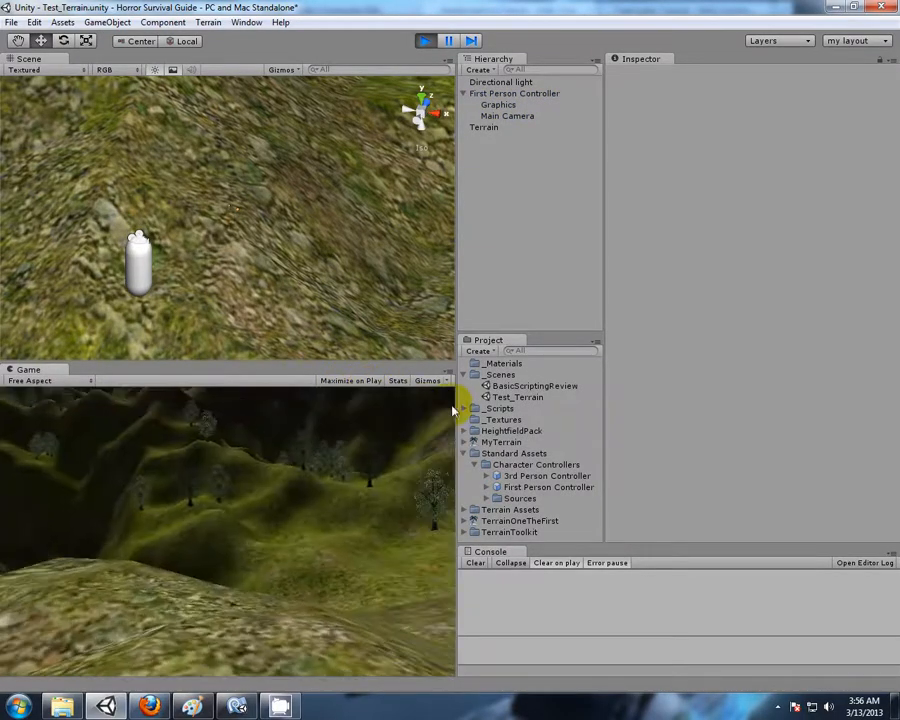
key("w")
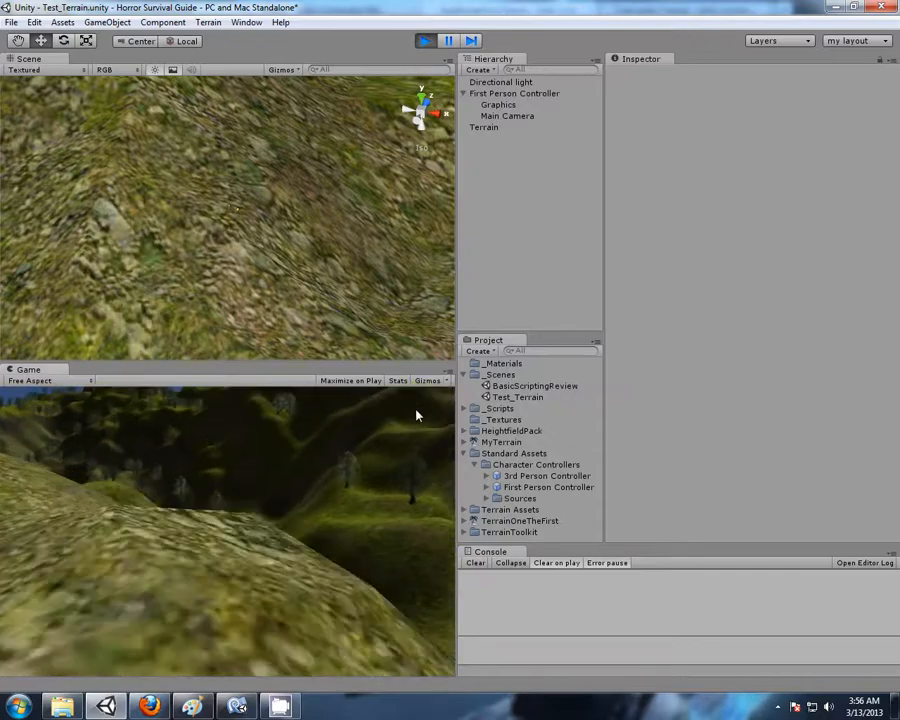
key("w")
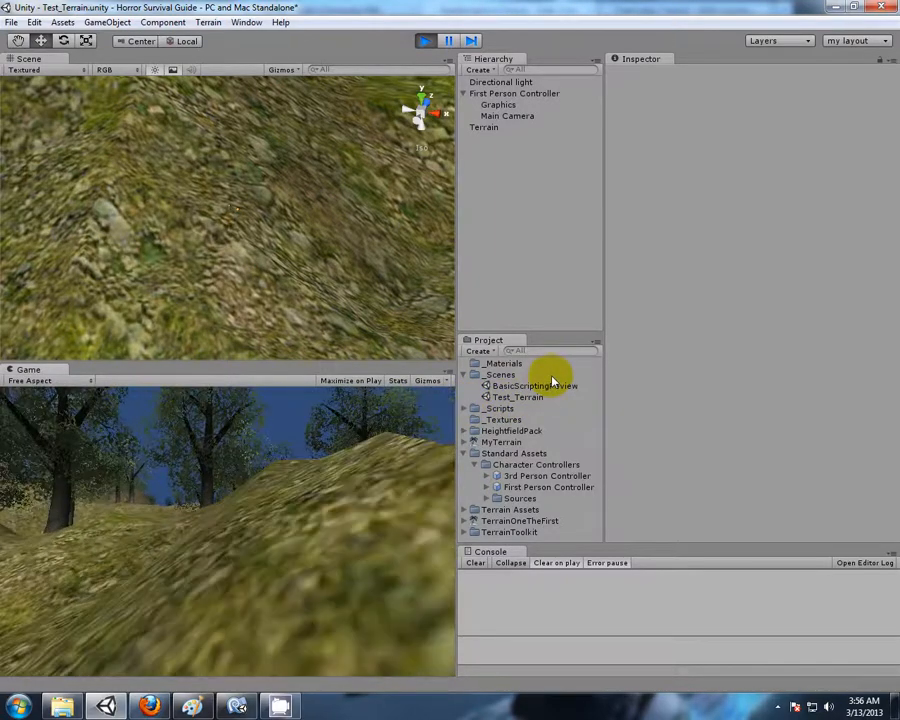
key("w")
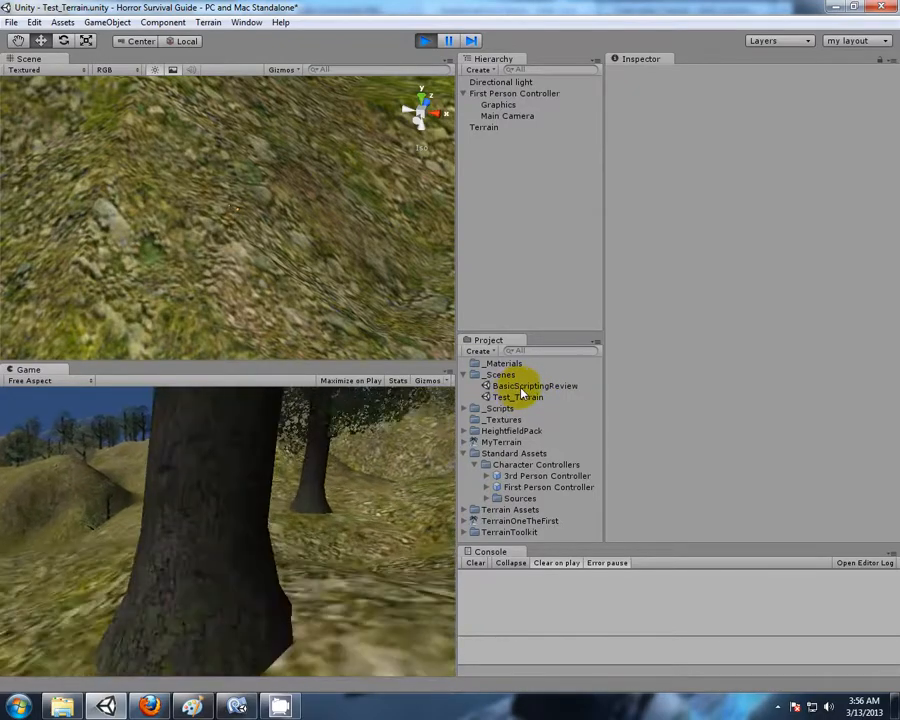
key("w")
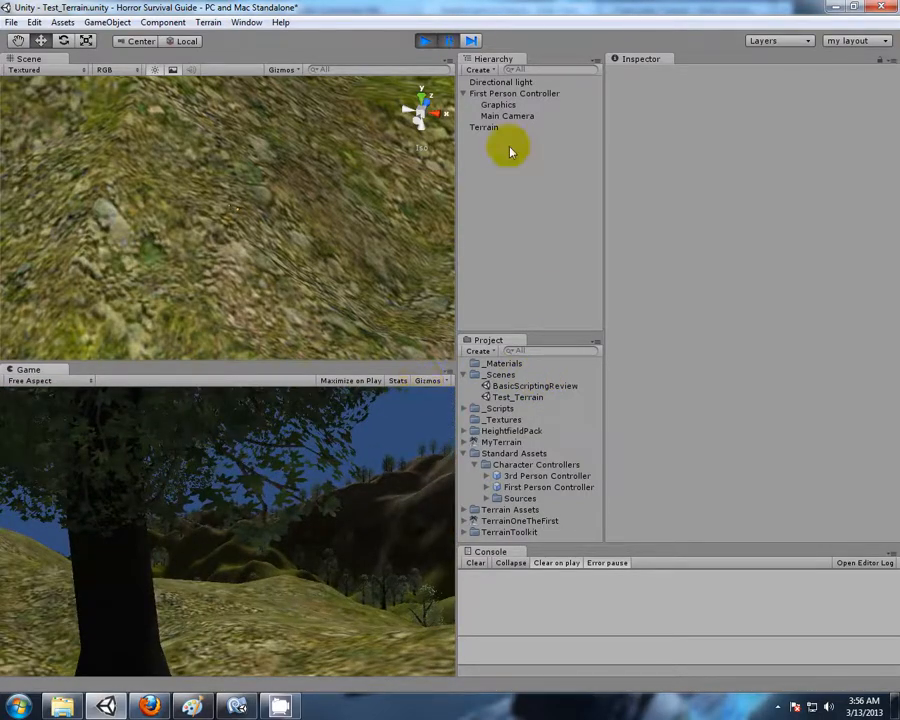
left_click(425, 40)
Create a new empty scene and expand the Terrain Assets folder in the project.
left_click(492, 128)
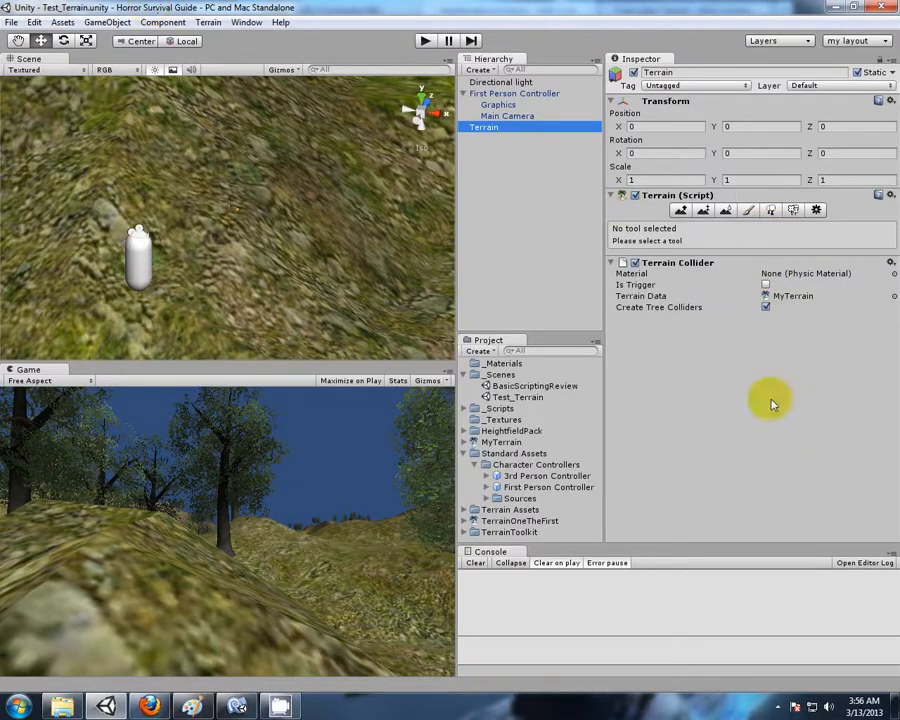
left_click(10, 22)
left_click(30, 39)
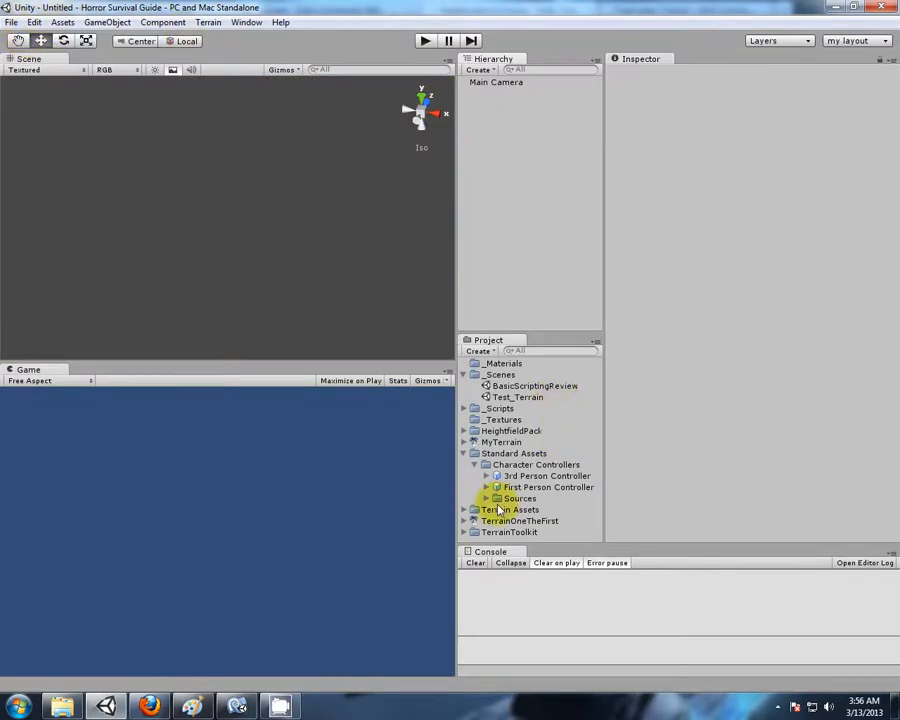
left_click(464, 510)
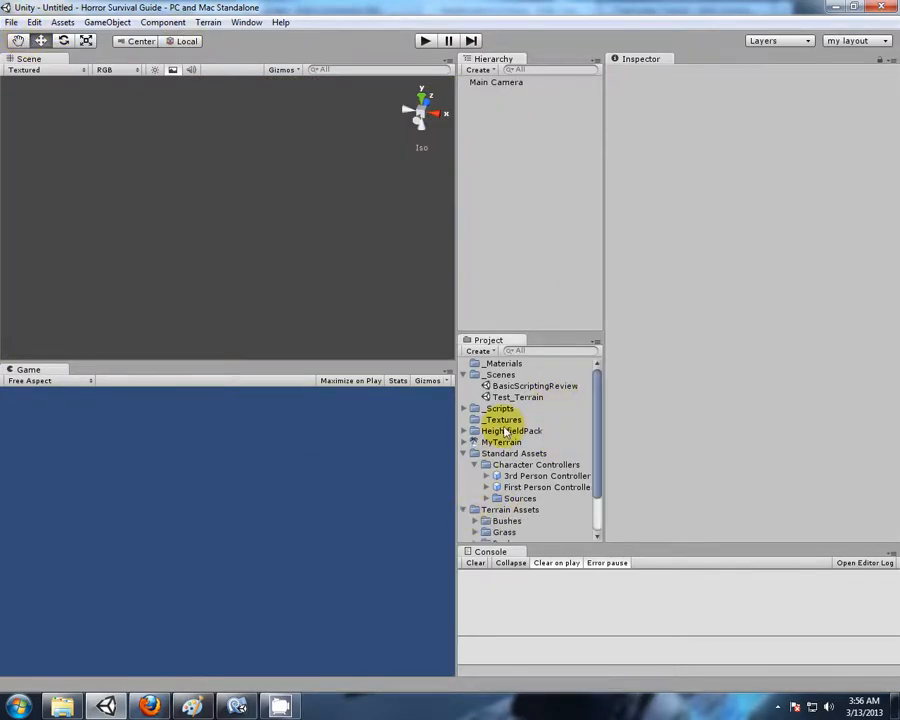
Expand the Trees Ambient-Occlusion folder under Terrain Assets to reach the tree models.
scroll(510, 425, "down", 3)
left_click(475, 516)
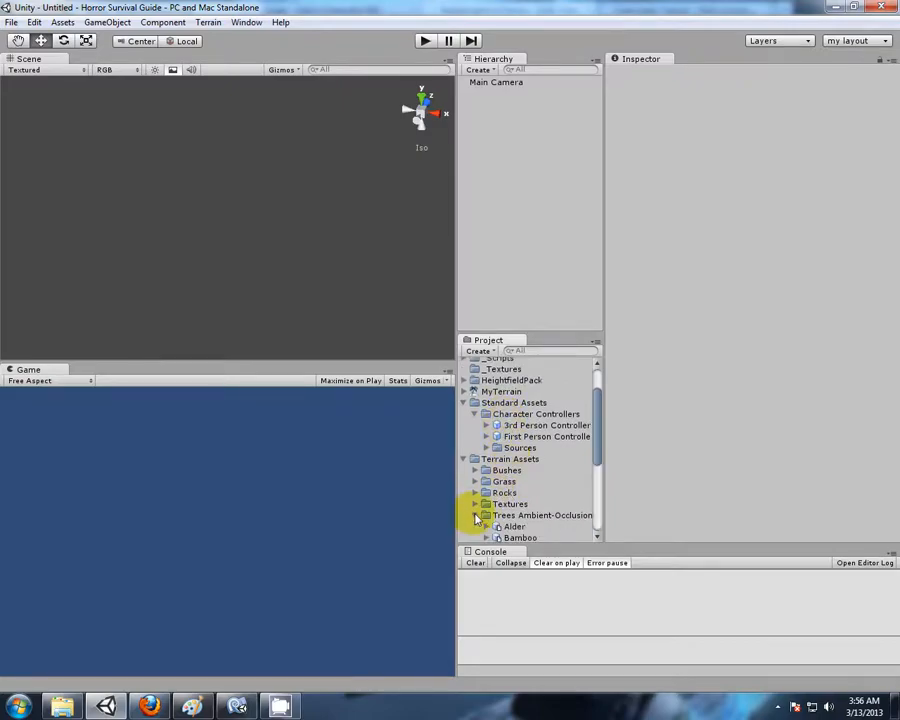
scroll(494, 416, "down", 5)
left_click_drag(508, 503, 503, 145)
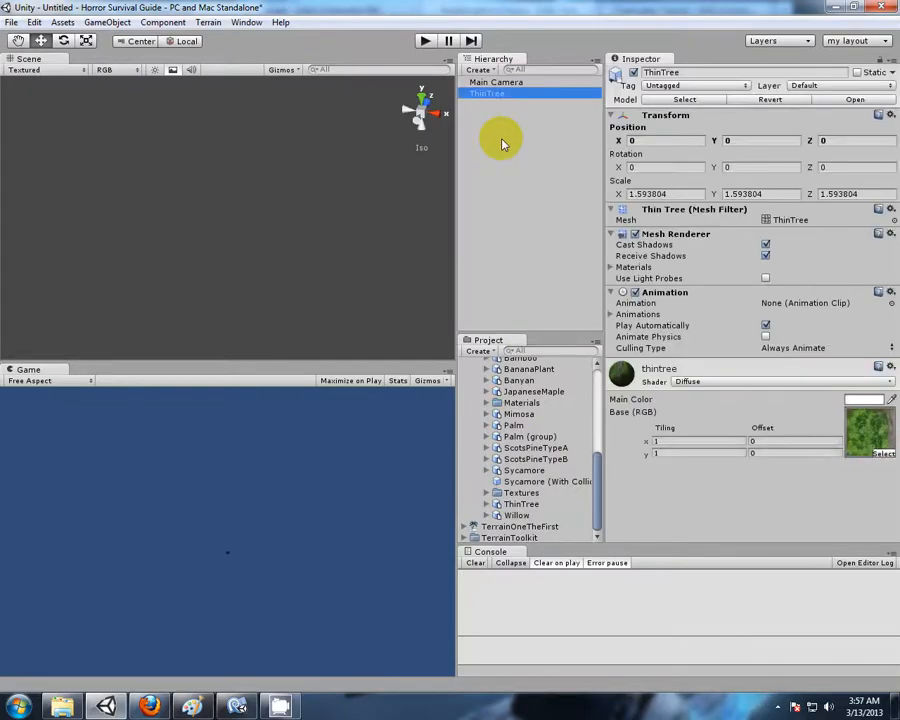
left_click(498, 141)
left_click(499, 96)
key("Delete")
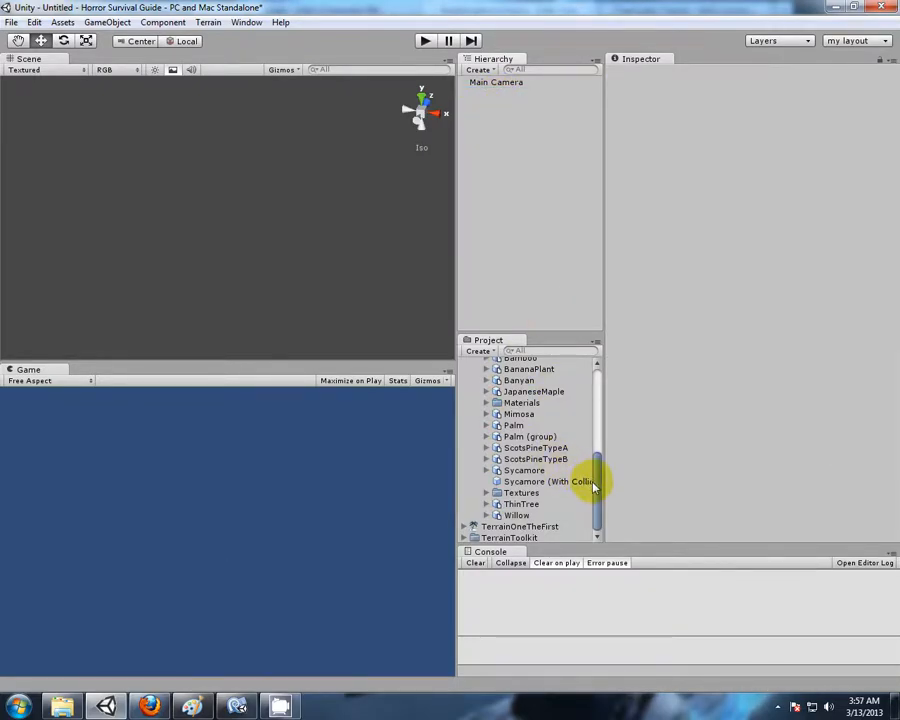
Open the Test_Terrain scene from the _Scenes folder without saving the untitled scene.
left_click_drag(596, 485, 594, 462)
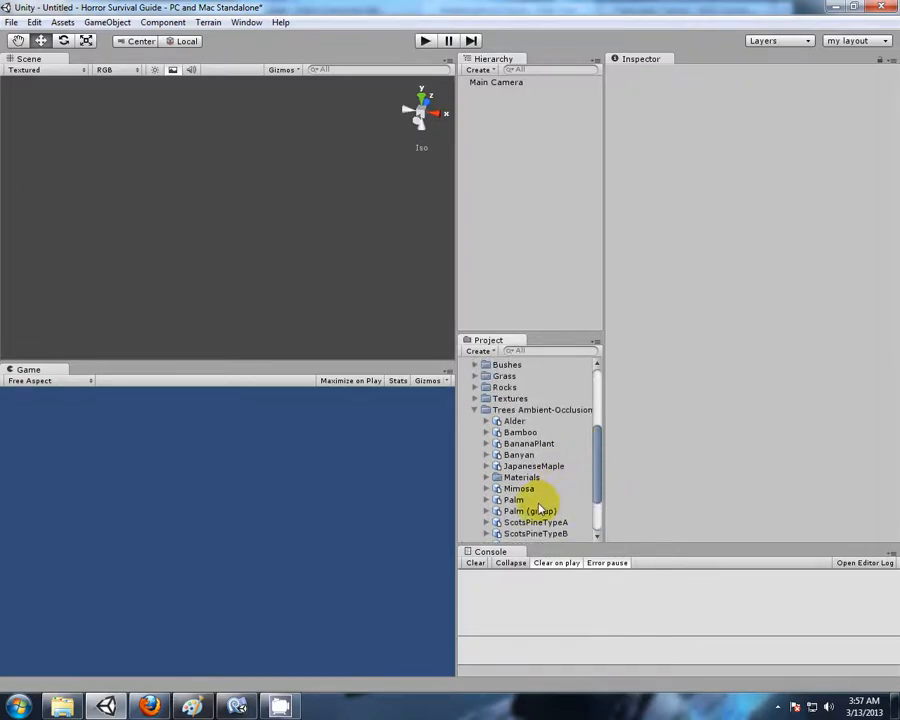
scroll(598, 456, "down", 2)
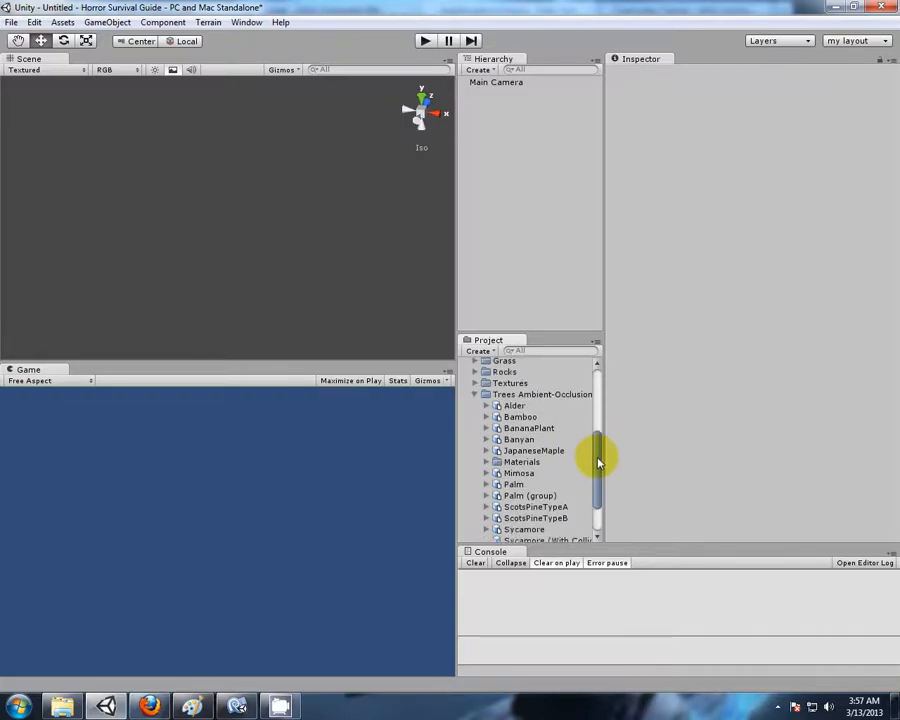
scroll(598, 452, "down", 2)
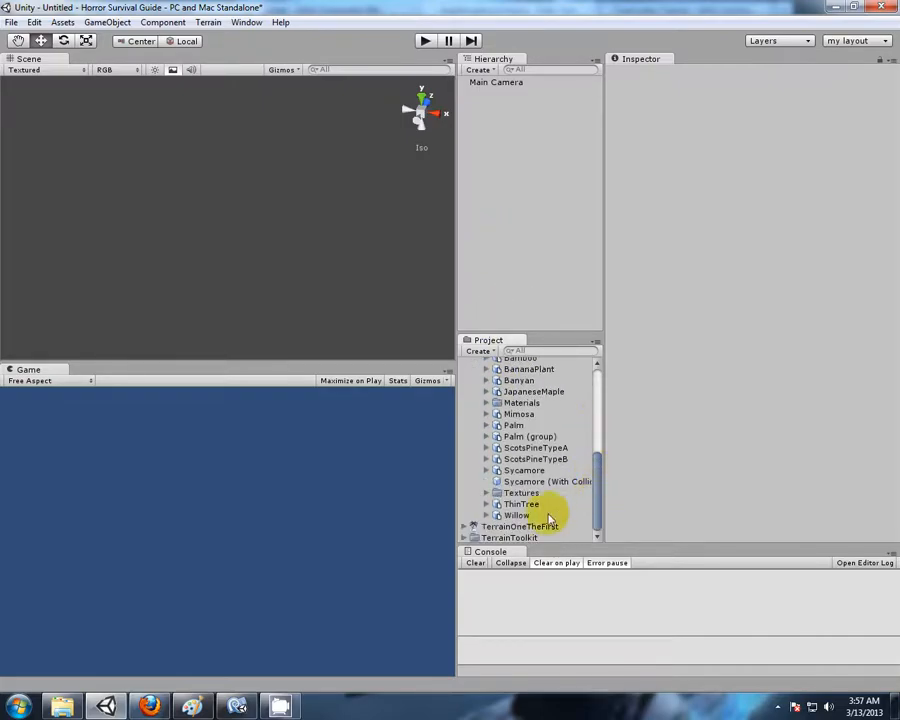
left_click(542, 526)
scroll(528, 437, "up", 5)
scroll(515, 420, "up", 4)
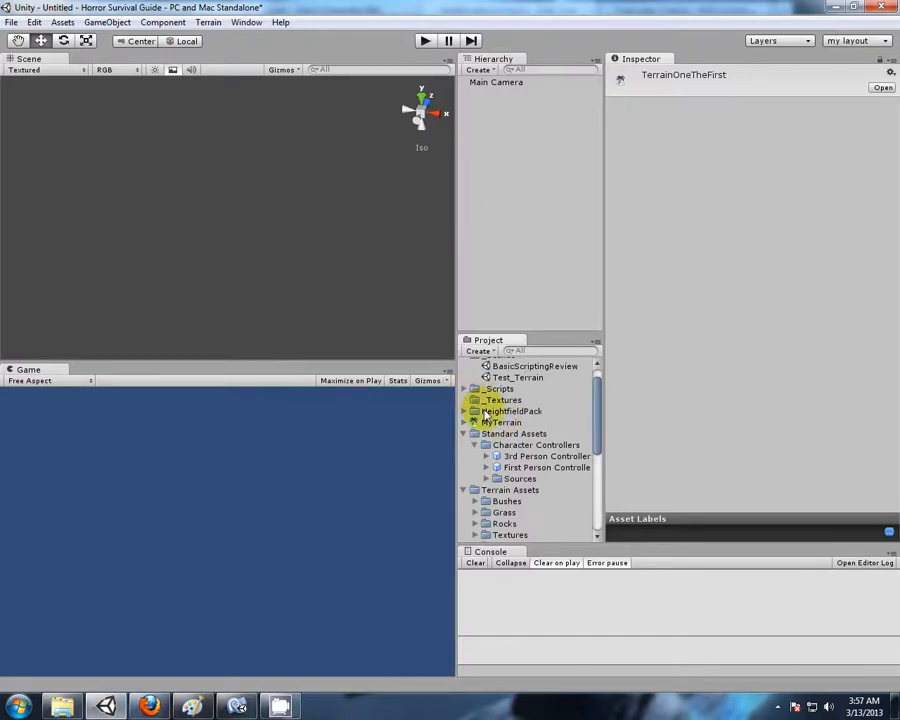
scroll(488, 410, "up", 2)
double_click(505, 396)
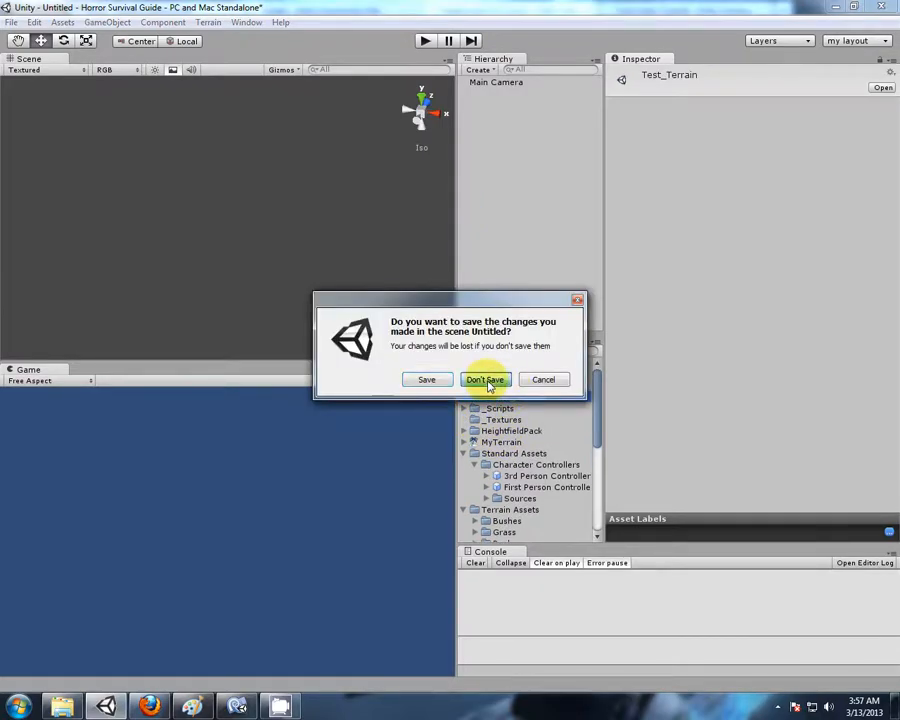
left_click(486, 381)
Check which tree model the terrain's tree brush uses, locate it in the project, and leave the tree definition unchanged.
left_click(480, 105)
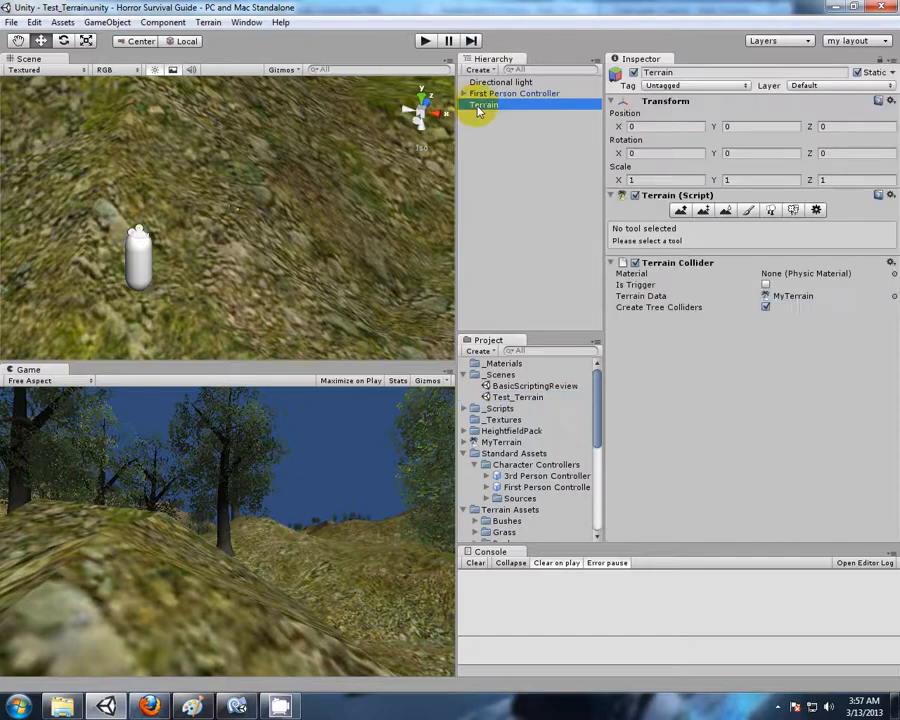
left_click(773, 210)
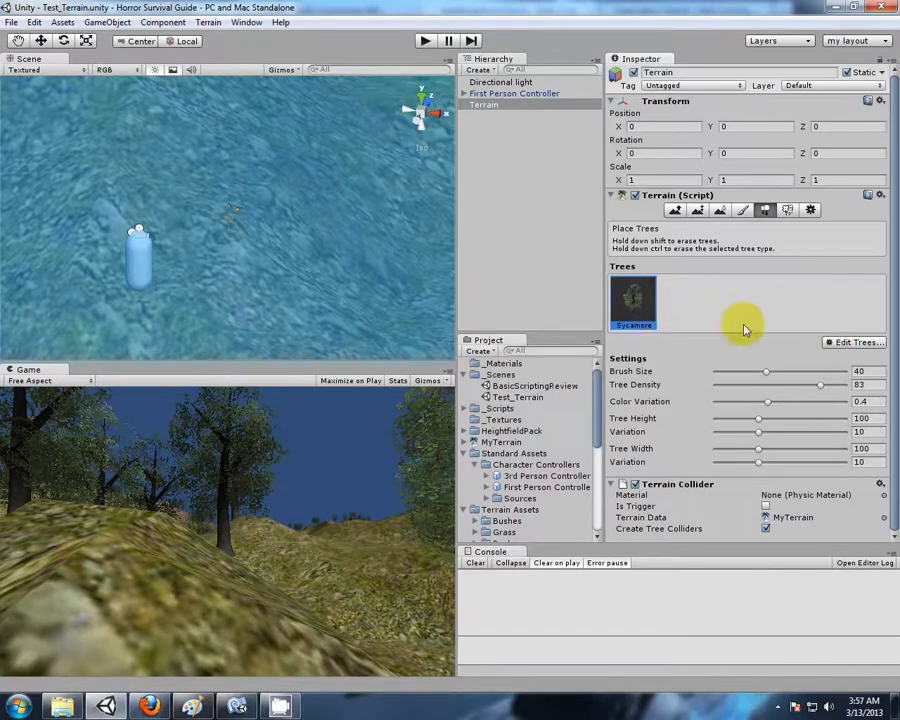
left_click(836, 345)
left_click(830, 362)
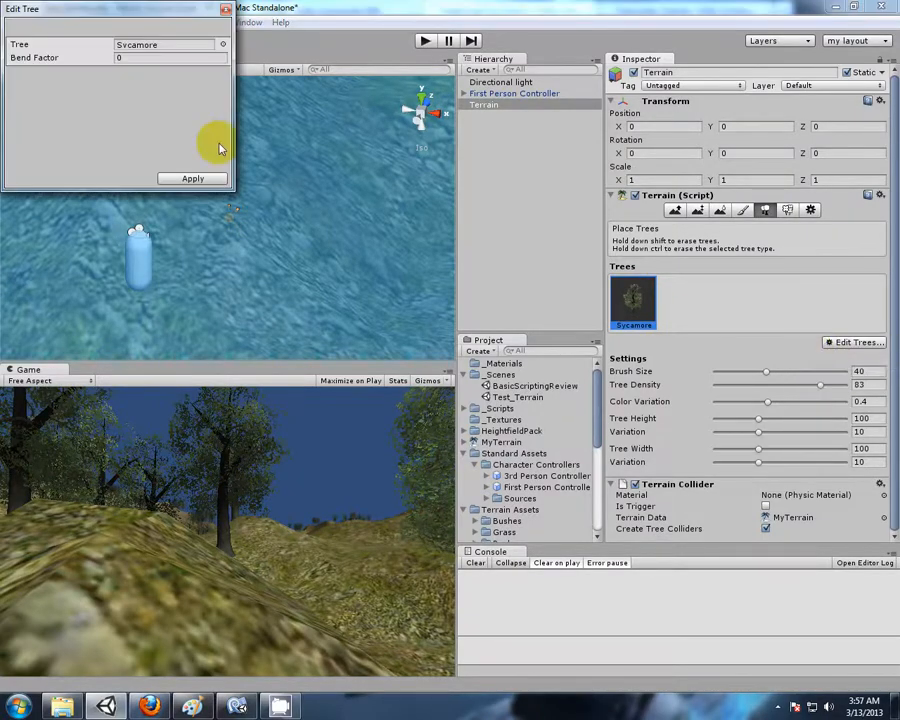
left_click(145, 46)
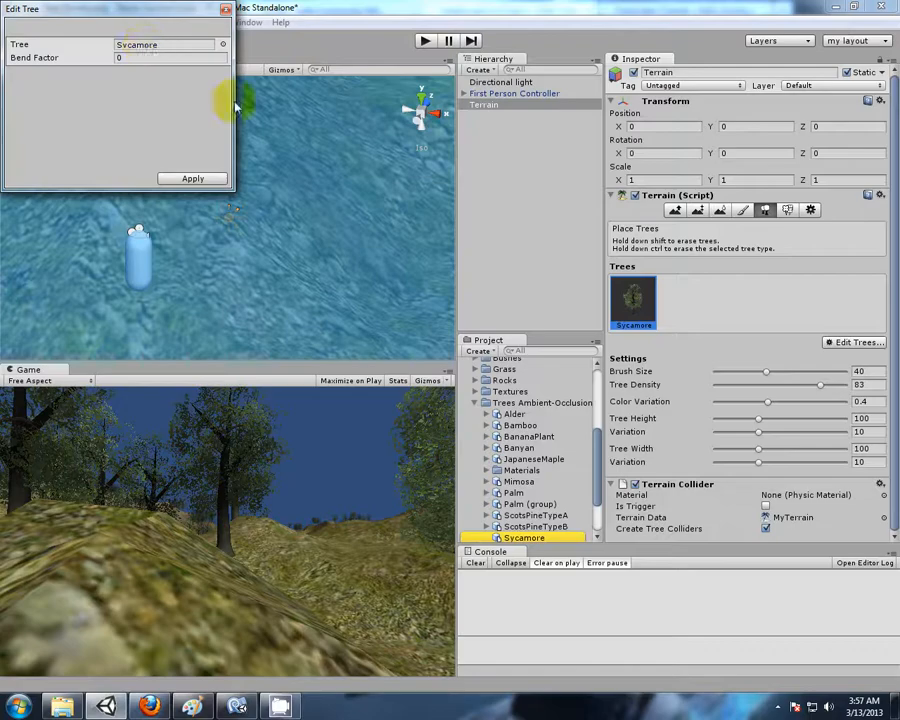
scroll(590, 465, "down", 2)
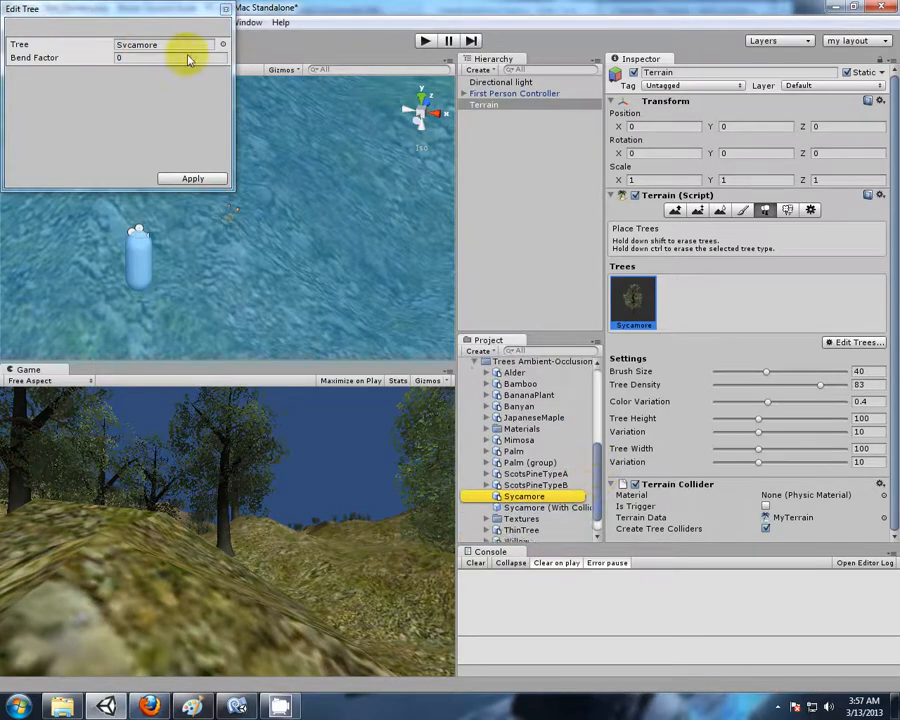
left_click(225, 13)
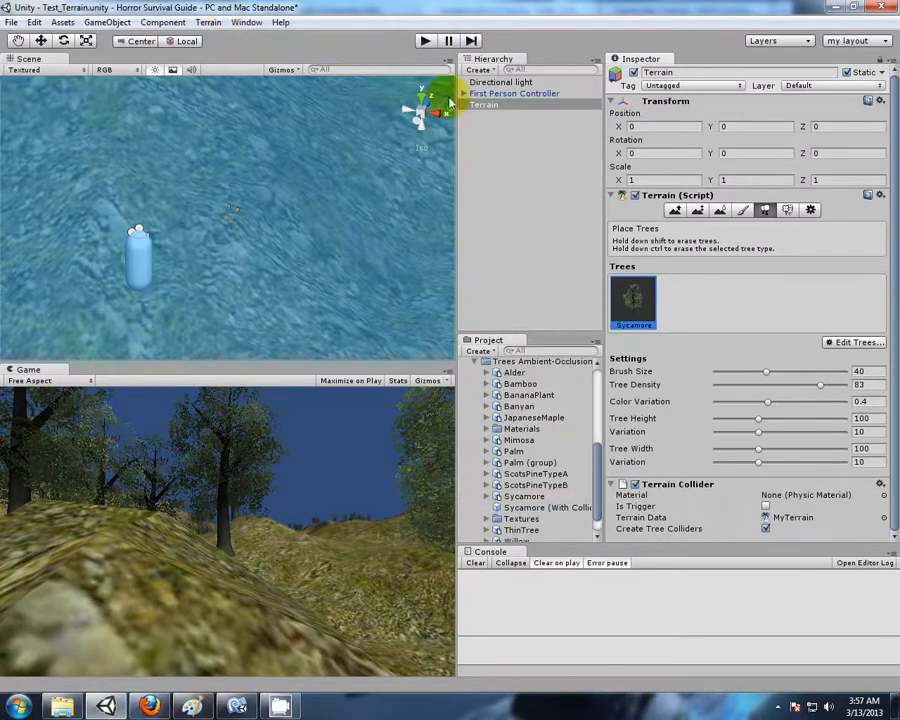
Create a new scene without saving Test_Terrain, and add the Sycamore tree model to it.
left_click(12, 22)
left_click(36, 38)
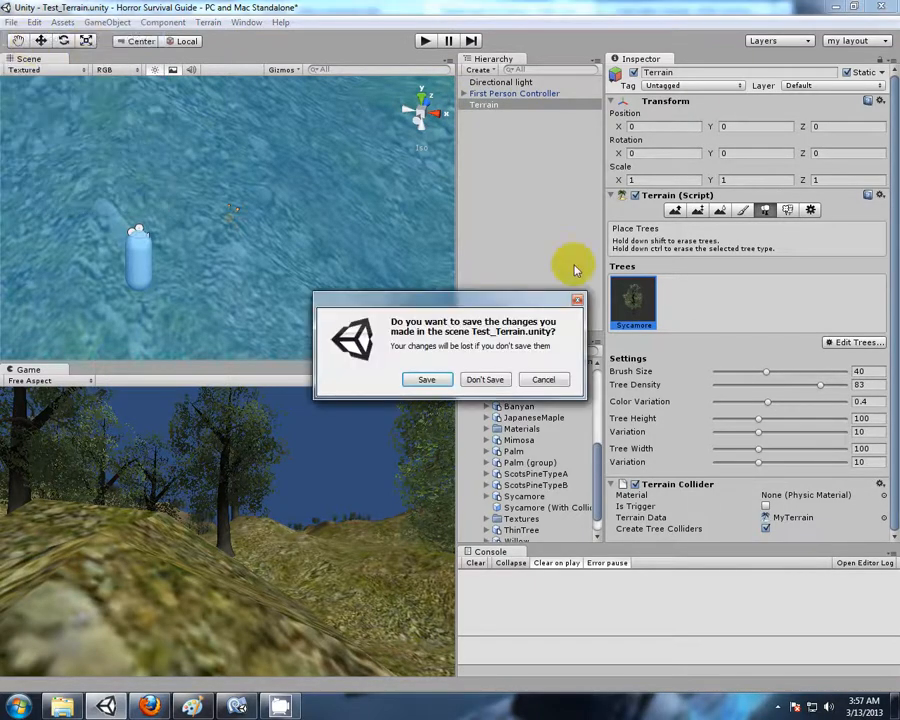
left_click(490, 380)
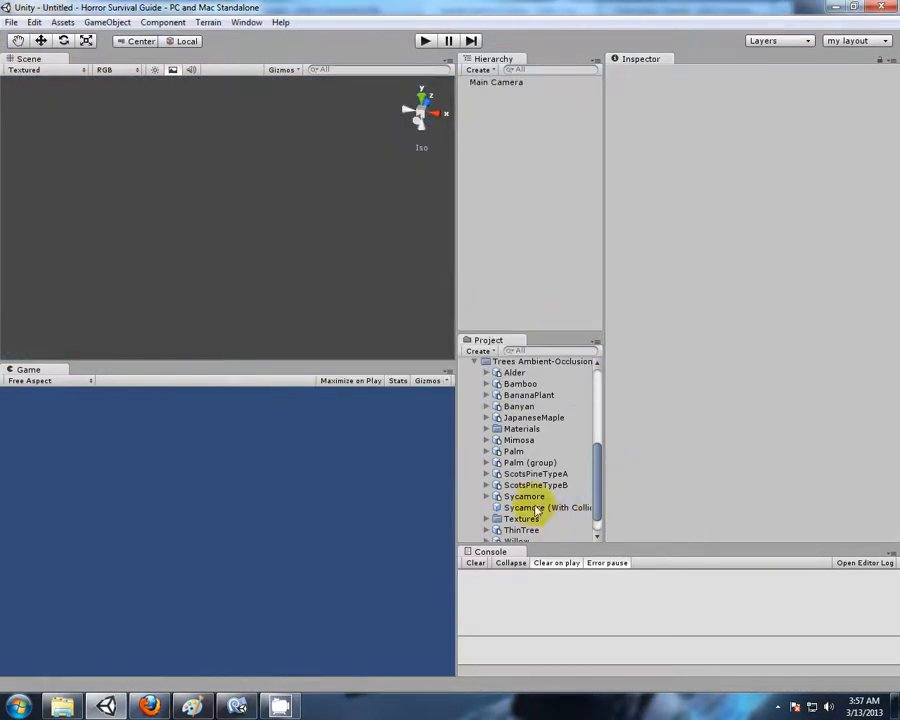
left_click_drag(535, 500, 494, 158)
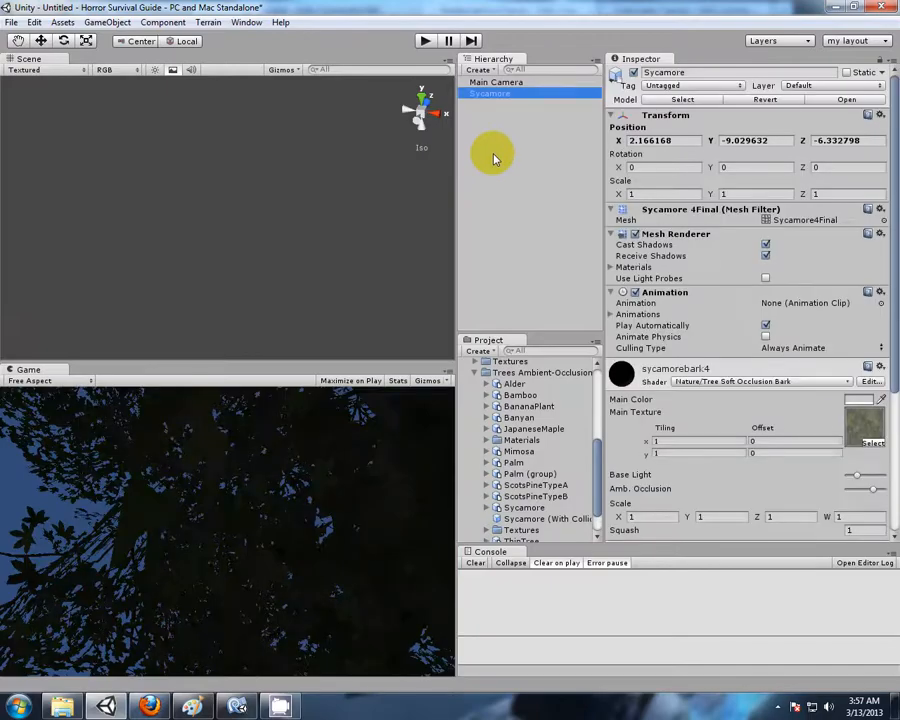
double_click(491, 95)
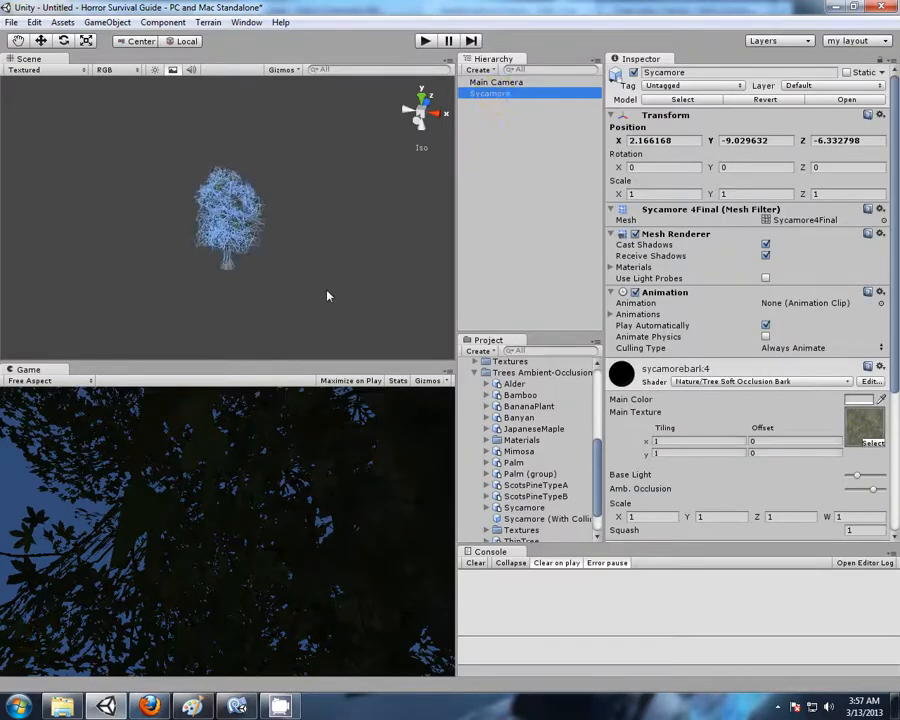
Examine the Sycamore's bark and leaf materials and view its trunk and crown from several angles.
scroll(307, 294, "up", 5)
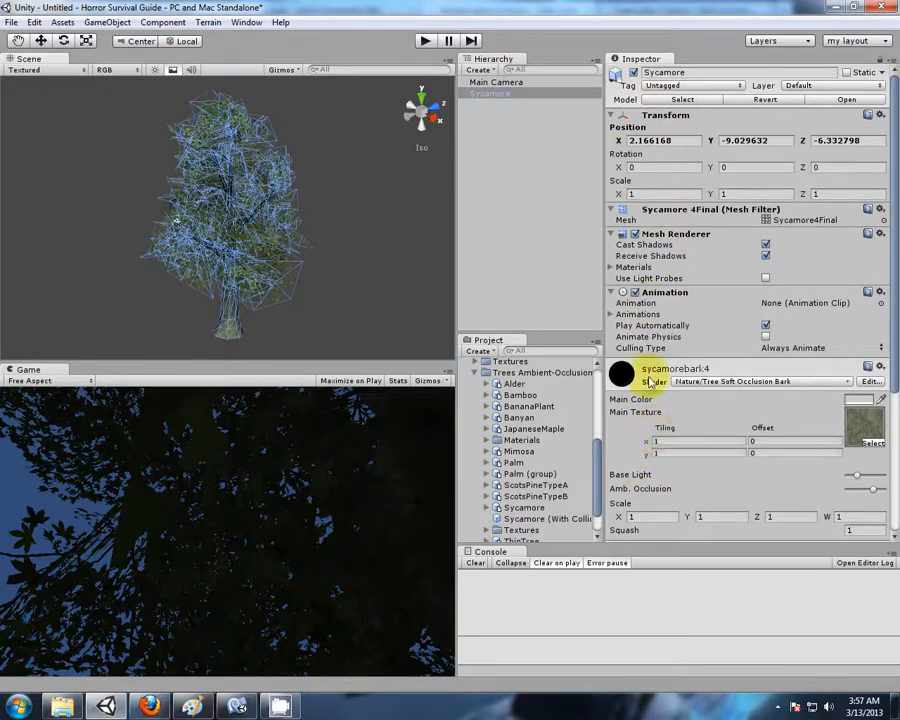
scroll(652, 420, "down", 5)
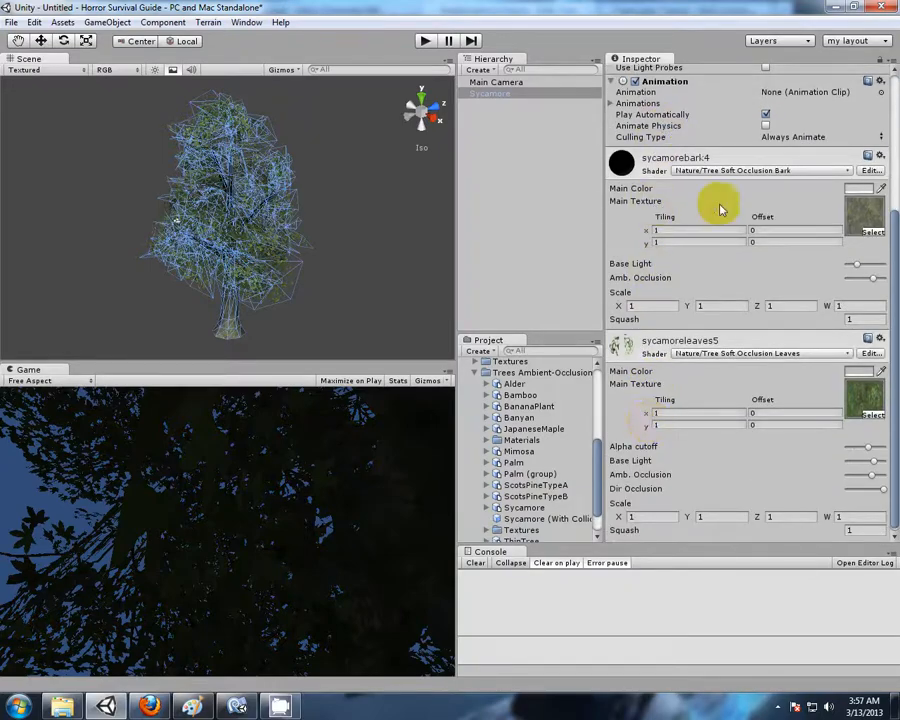
scroll(700, 394, "down", 1)
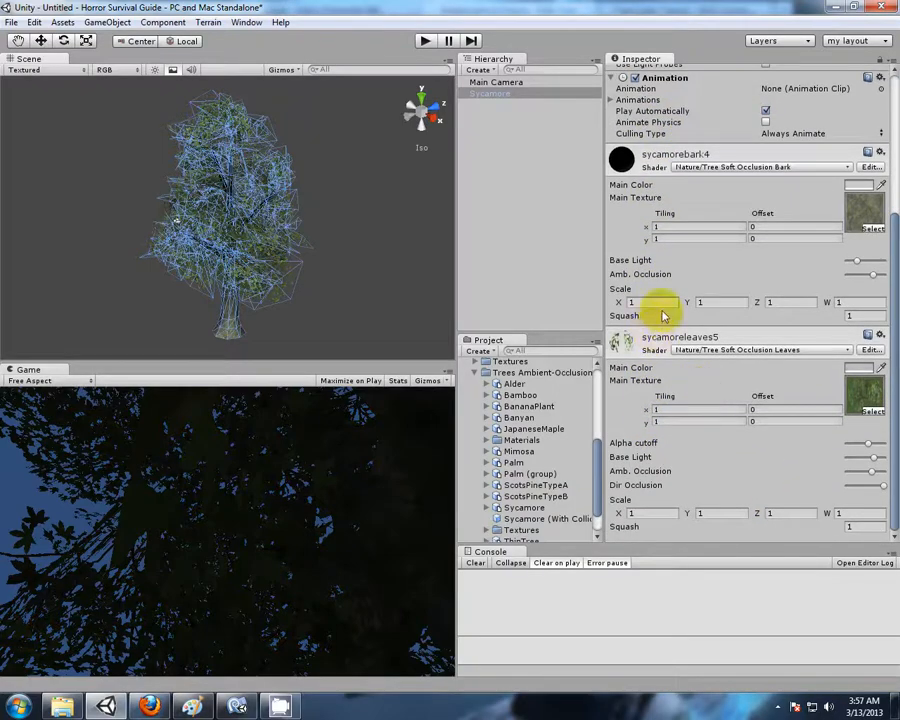
right_click_drag(311, 342, 468, 264)
middle_click_drag(352, 302, 381, 232)
right_click_drag(131, 158, 139, 124)
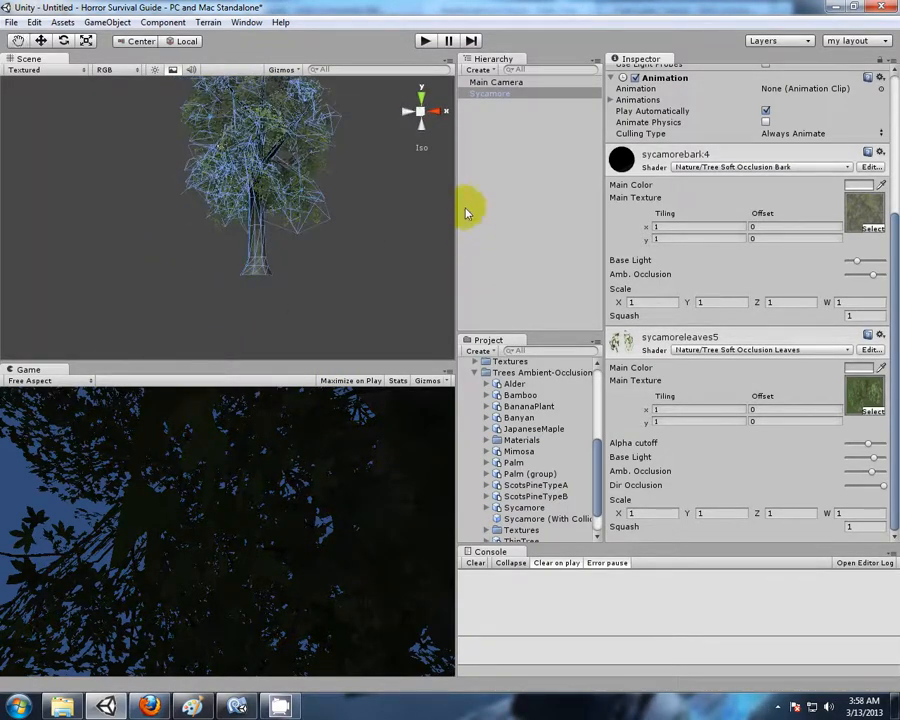
right_click_drag(403, 186, 269, 249)
right_click_drag(382, 211, 363, 272)
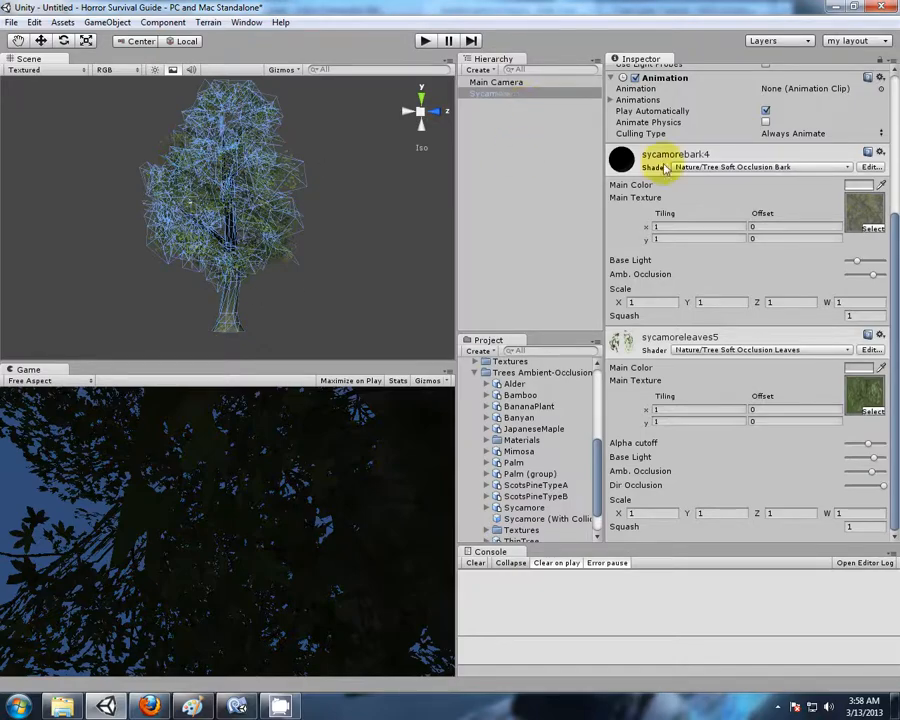
Add a Capsule Collider to the Sycamore and compare its extent with the tree from different sides.
left_click(175, 24)
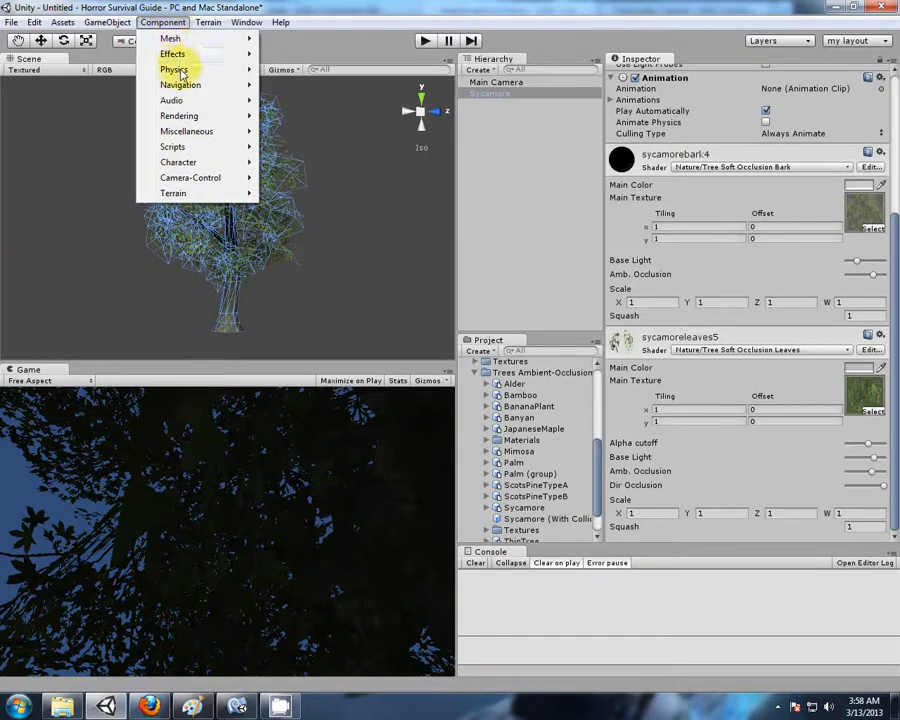
mouse_move(183, 72)
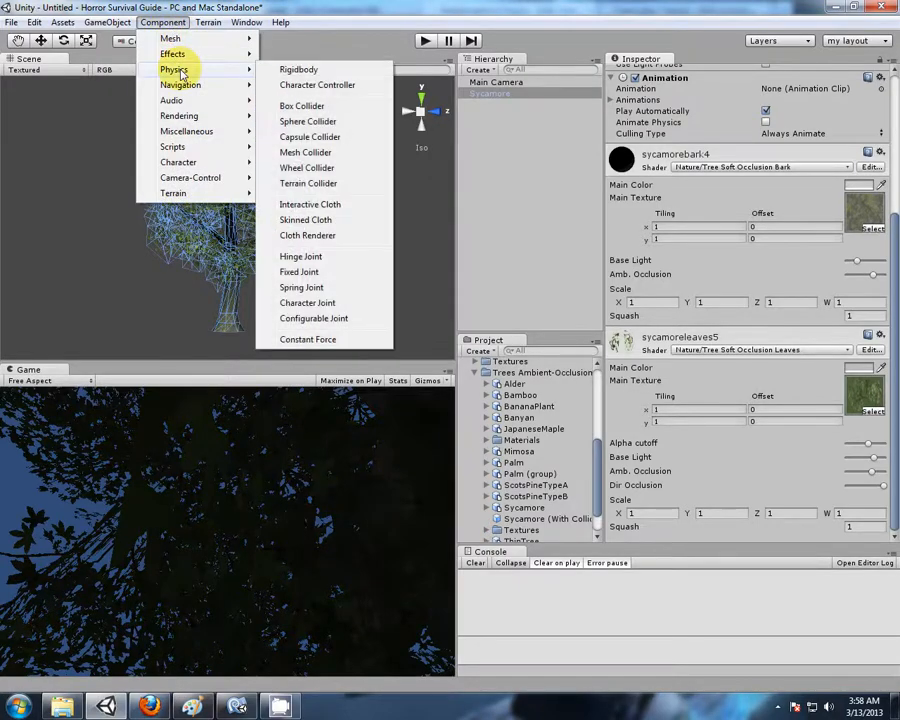
left_click(325, 137)
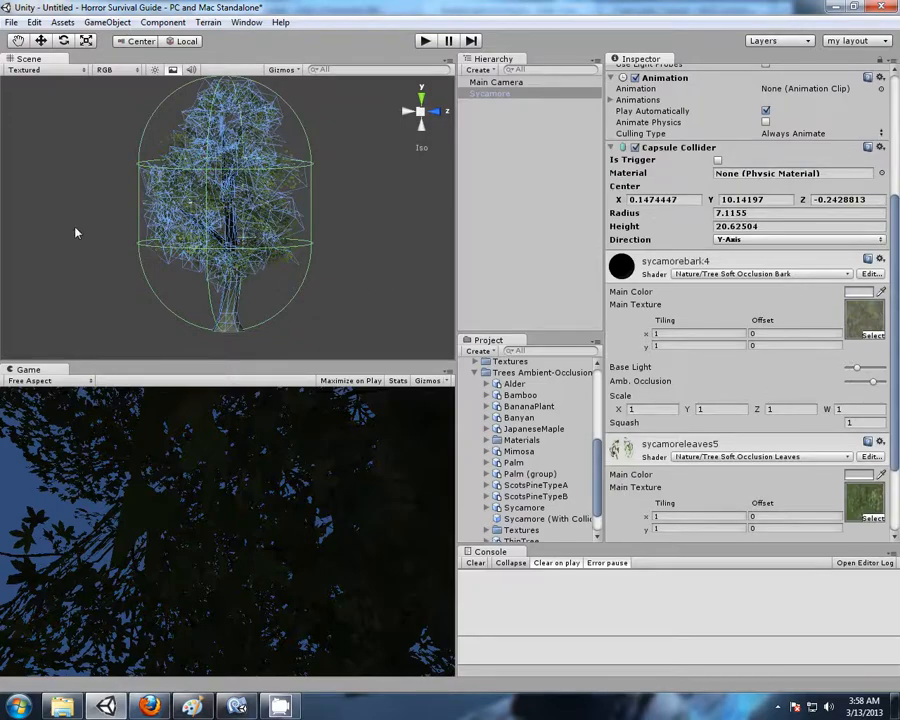
left_click_drag(42, 157, 126, 121, "alt")
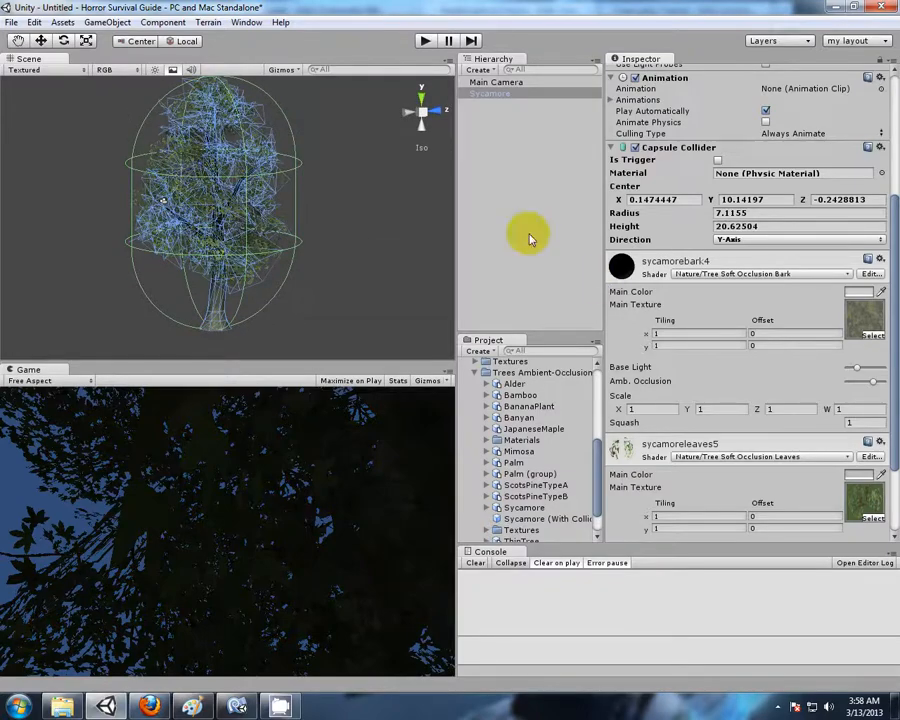
left_click_drag(335, 309, 314, 330, "alt")
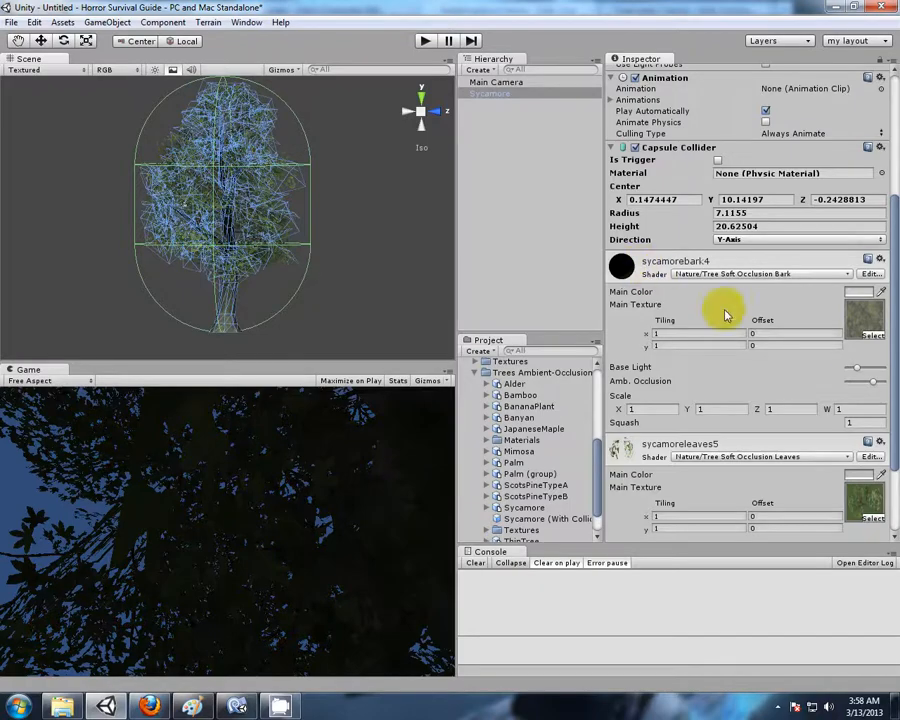
Reduce the Sycamore capsule collider's radius to 1.84 so it fits closer around the trunk.
scroll(728, 331, "down", 2)
scroll(705, 314, "down", 3)
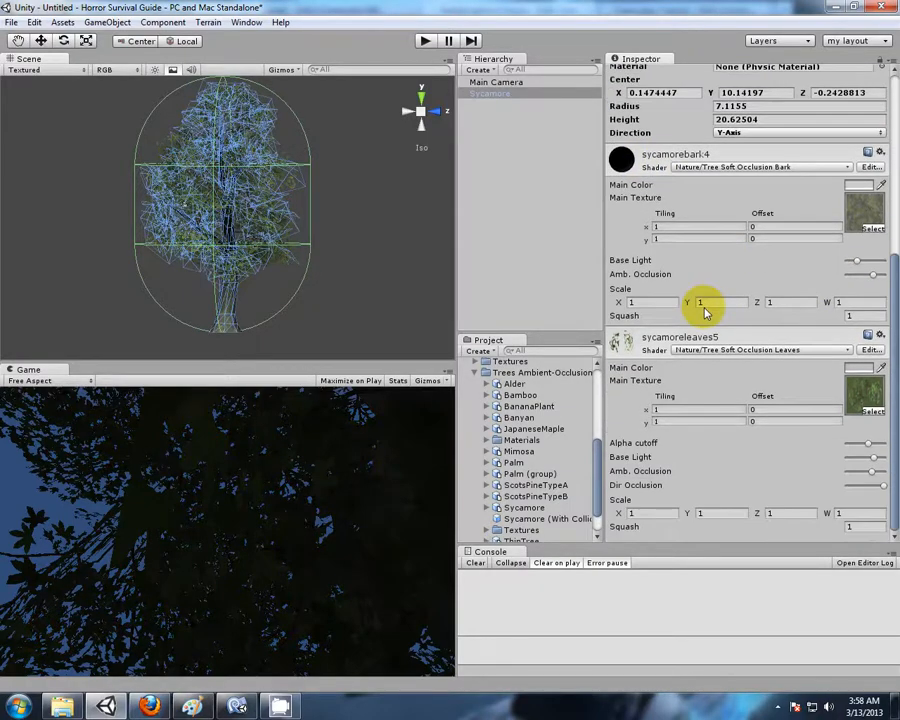
scroll(705, 313, "up", 8)
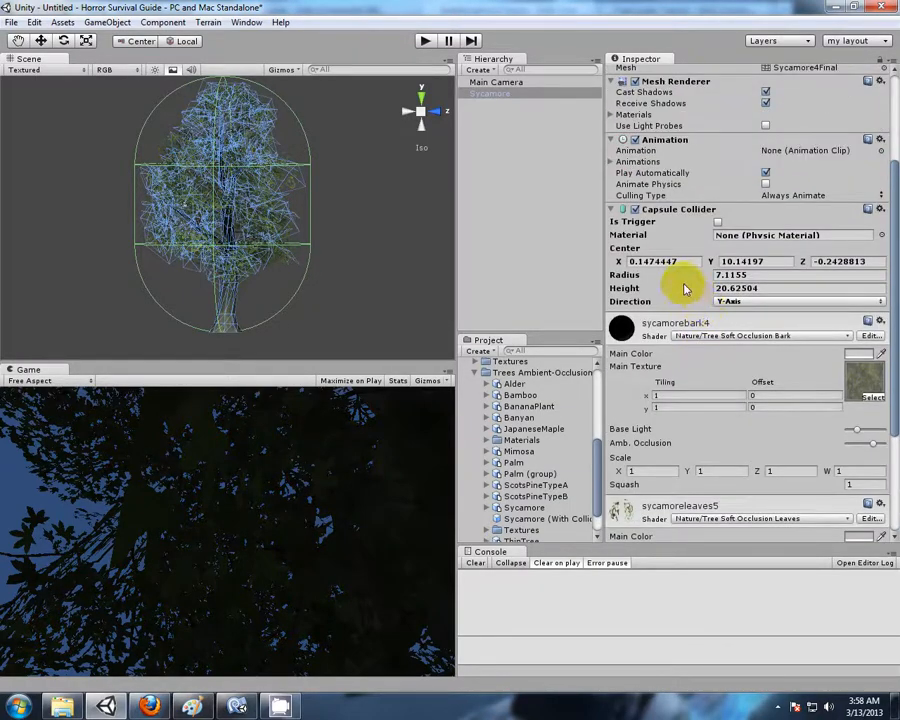
scroll(680, 285, "up", 2)
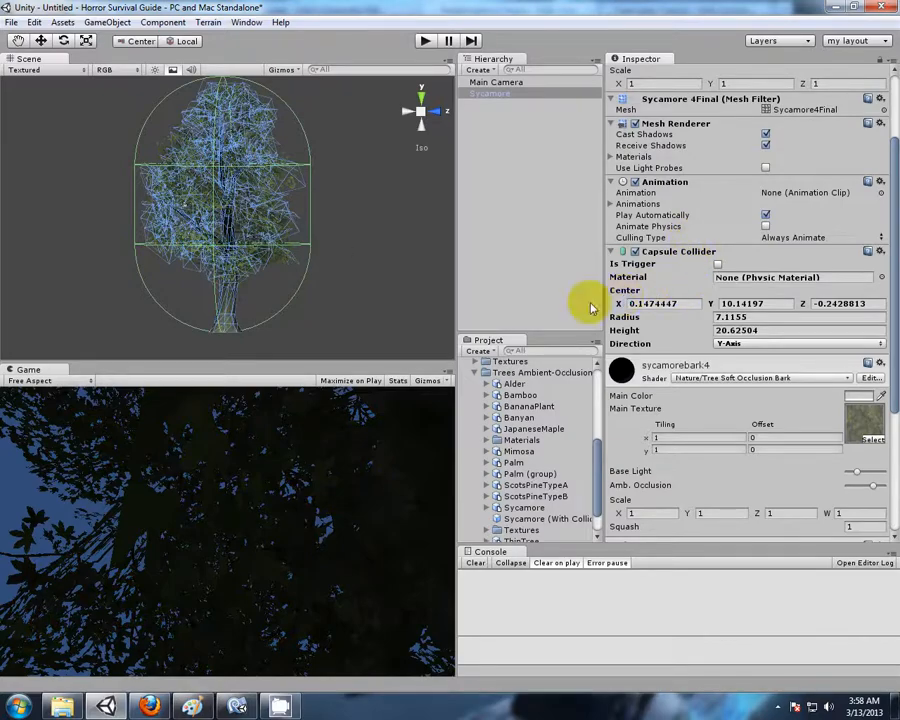
left_click_drag(697, 318, 571, 320)
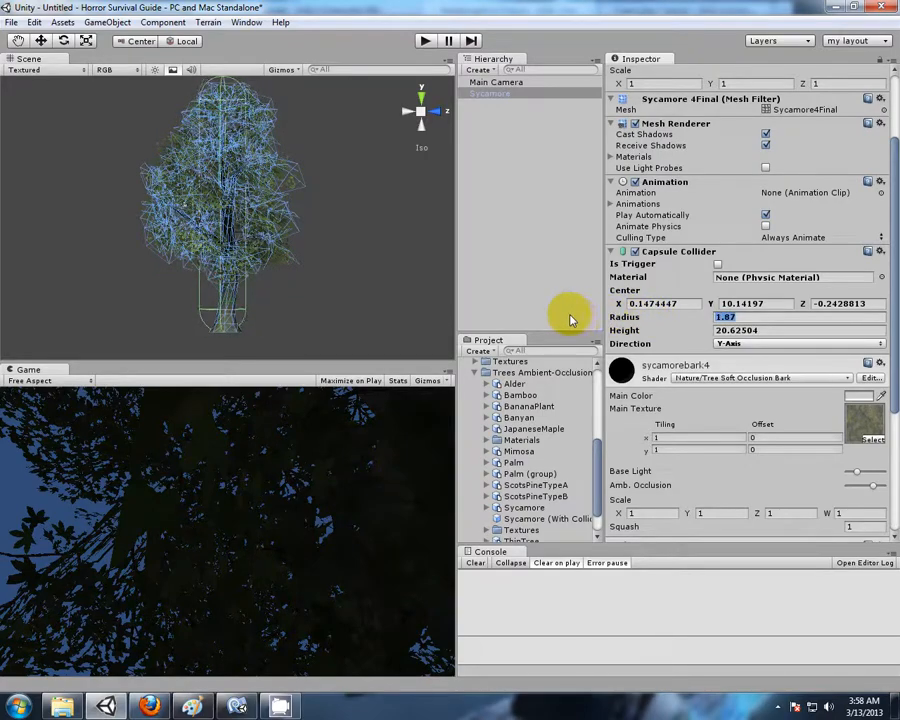
left_click_drag(126, 221, 451, 260, "alt")
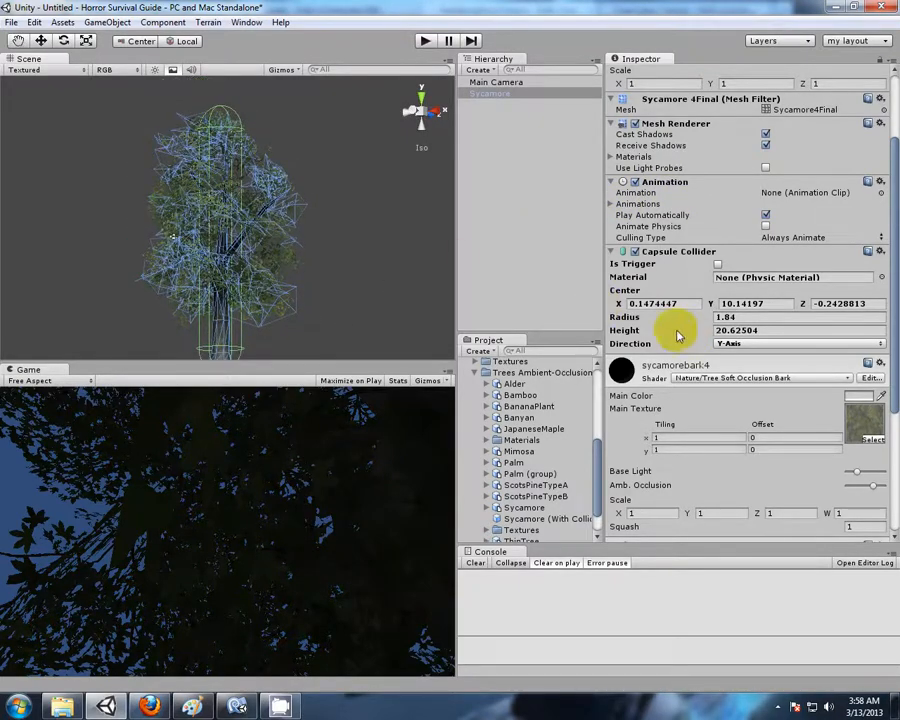
Reduce the Sycamore capsule collider's height to 10.95 and check its fit against the trunk.
left_click_drag(675, 335, 588, 335)
middle_click_drag(336, 297, 350, 232)
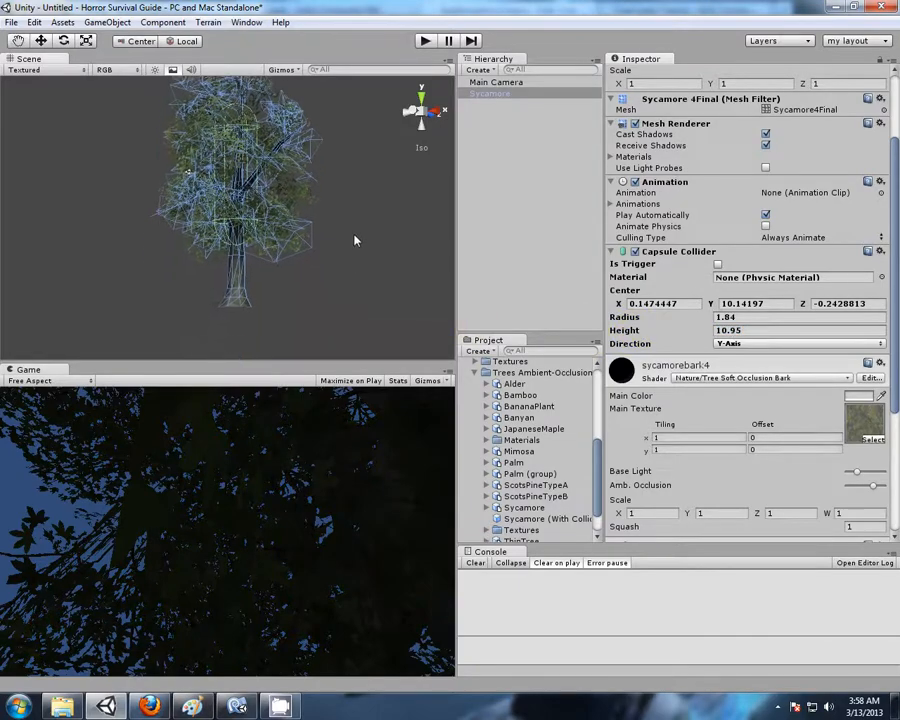
left_click_drag(373, 209, 303, 247, "alt")
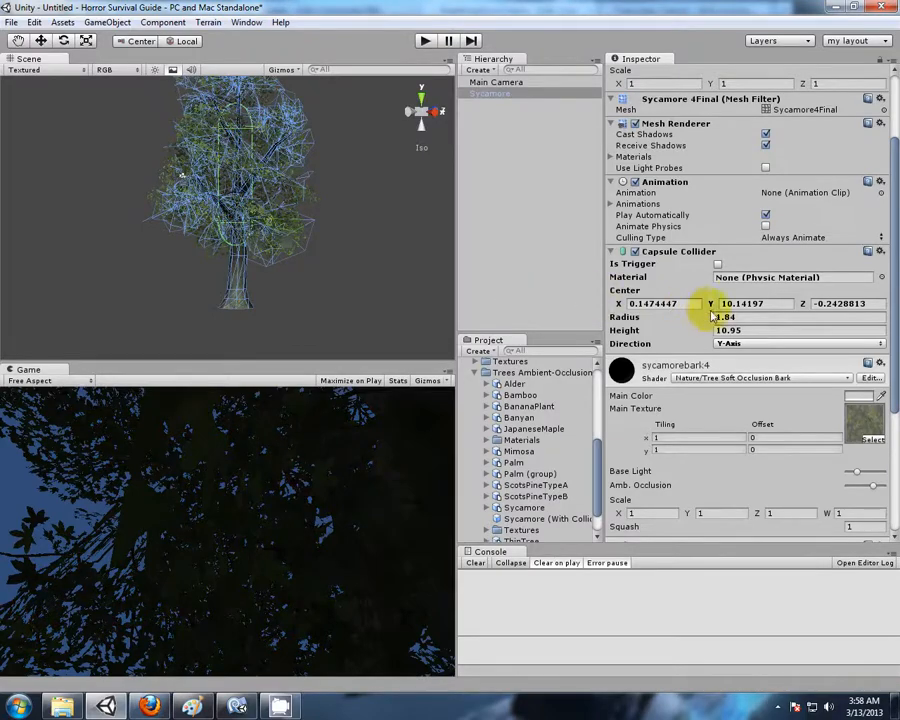
Set the Sycamore capsule collider's center Y to 5.1 so it surrounds the lower trunk, and review the tree's components.
type("5.1")
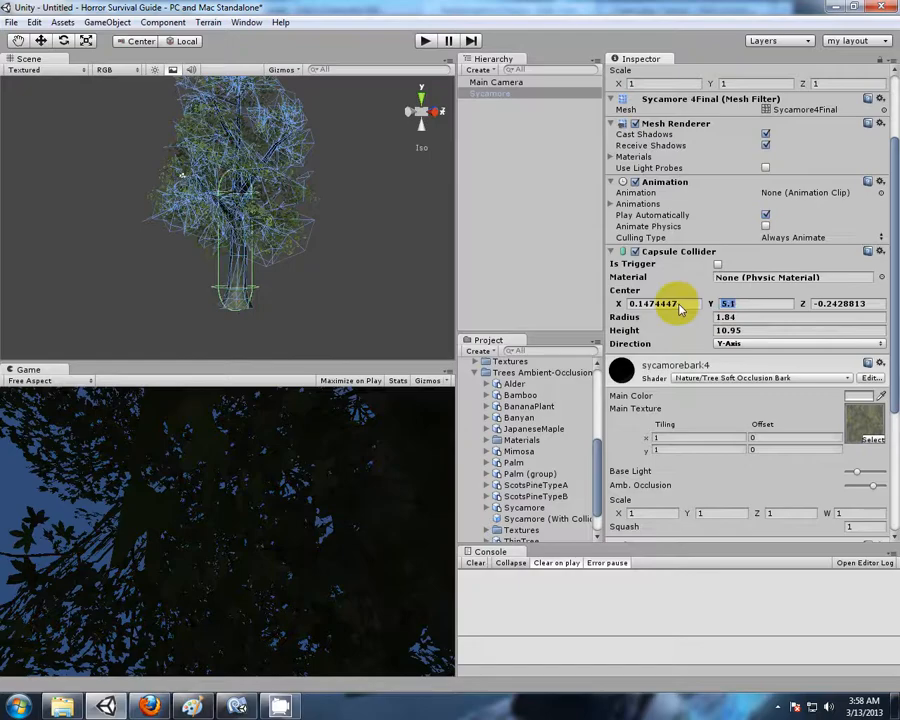
left_click_drag(113, 213, 124, 179, "alt")
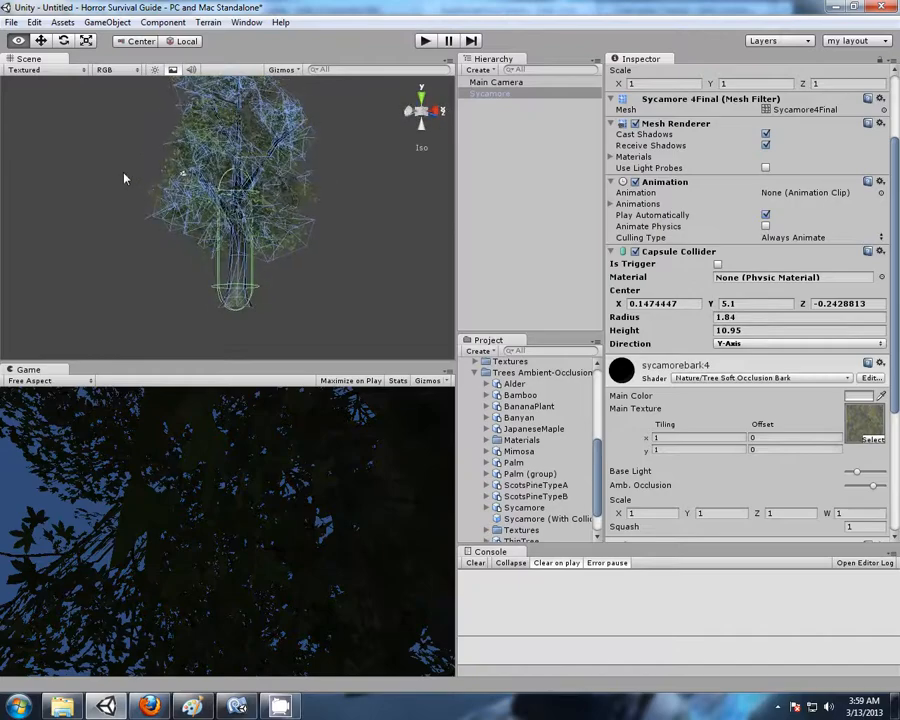
left_click(500, 95)
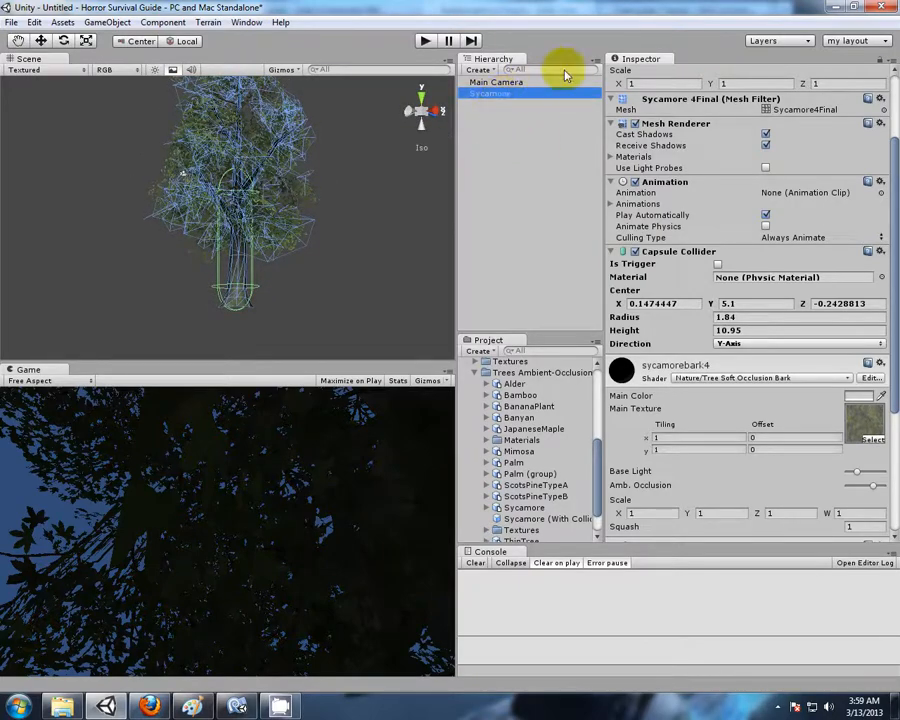
scroll(860, 326, "up", 3)
scroll(870, 320, "up", 1)
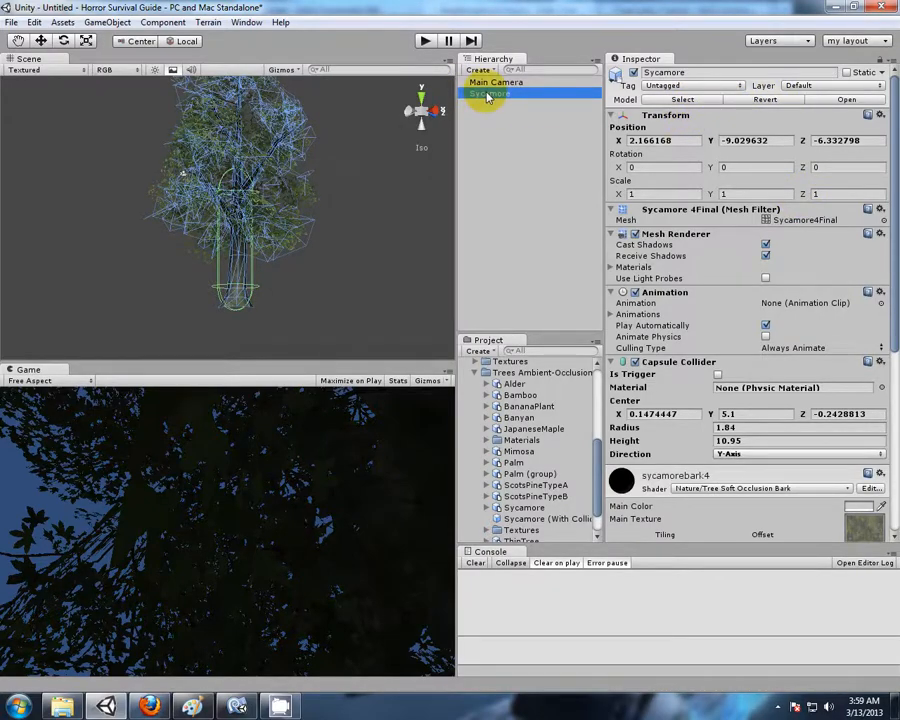
Open the Sycamore model's import settings and look through its material and animation options.
left_click(840, 100)
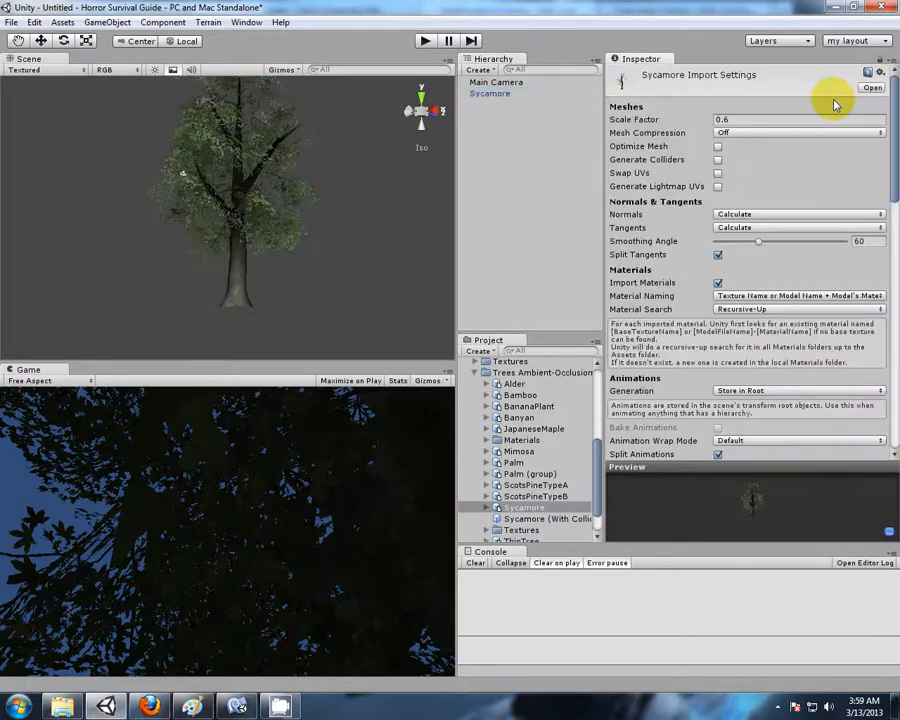
scroll(694, 300, "down", 3)
scroll(694, 300, "down", 1)
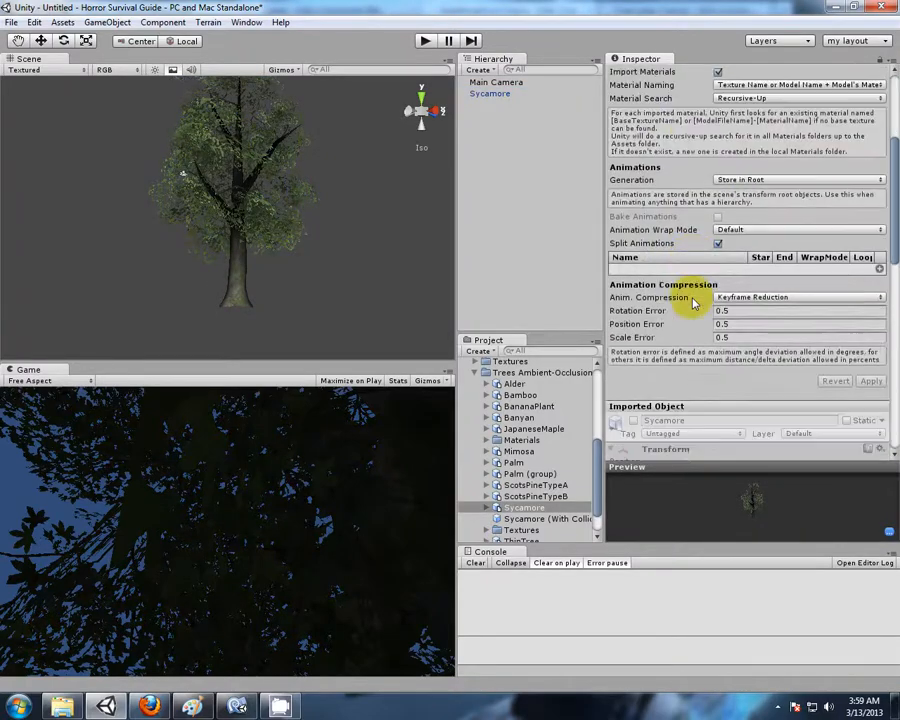
Collapse the Trees Ambient-Occlusion, Standard Assets, Terrain Assets and _Scenes folders in the project.
scroll(508, 454, "up", 4)
scroll(522, 468, "down", 3)
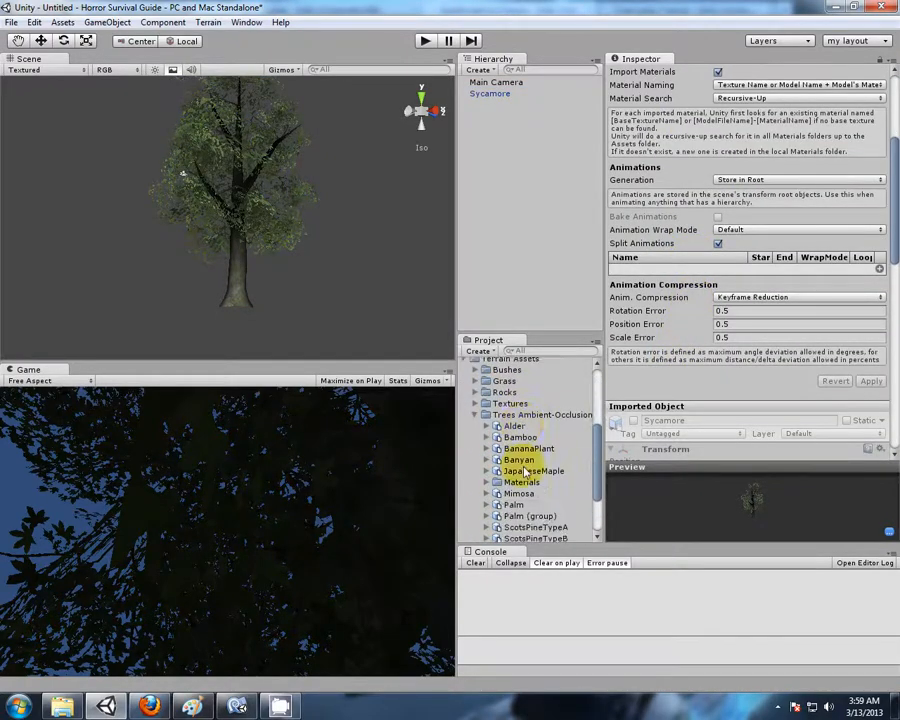
left_click(475, 416)
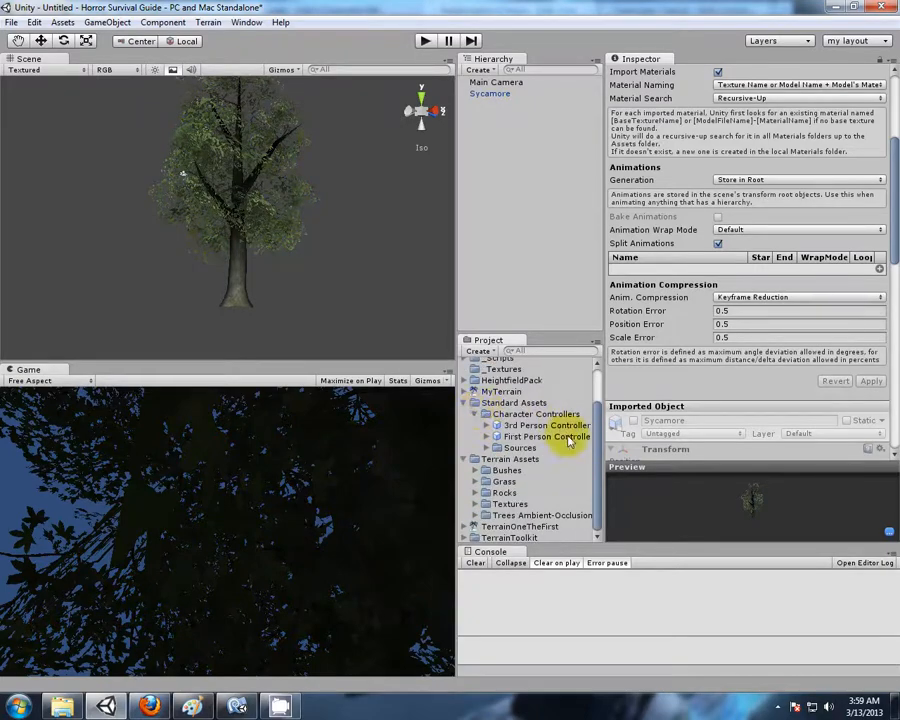
left_click(504, 96)
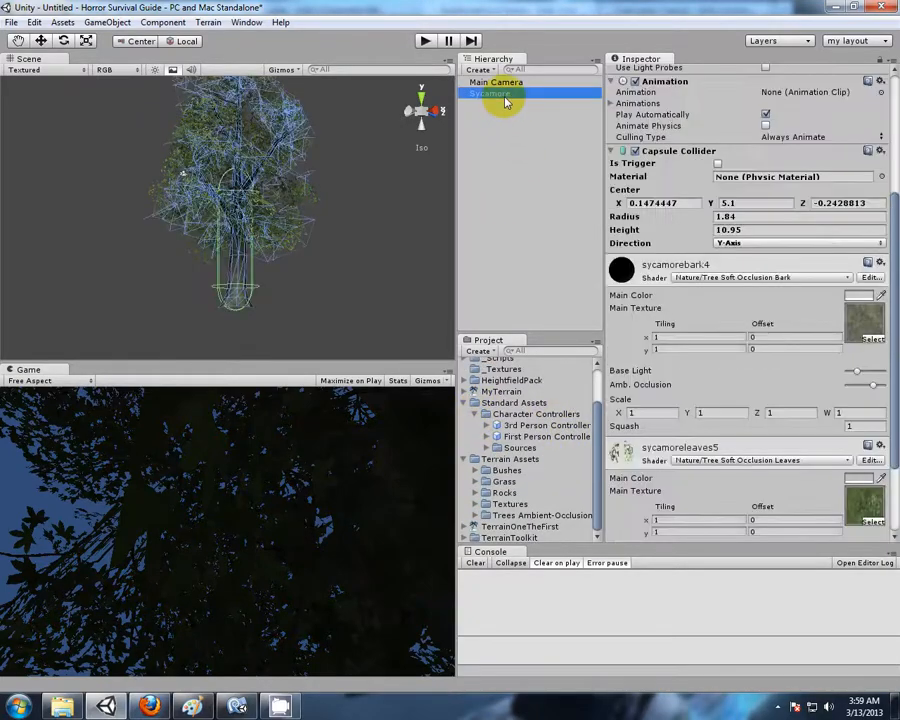
left_click(465, 403)
left_click(466, 458)
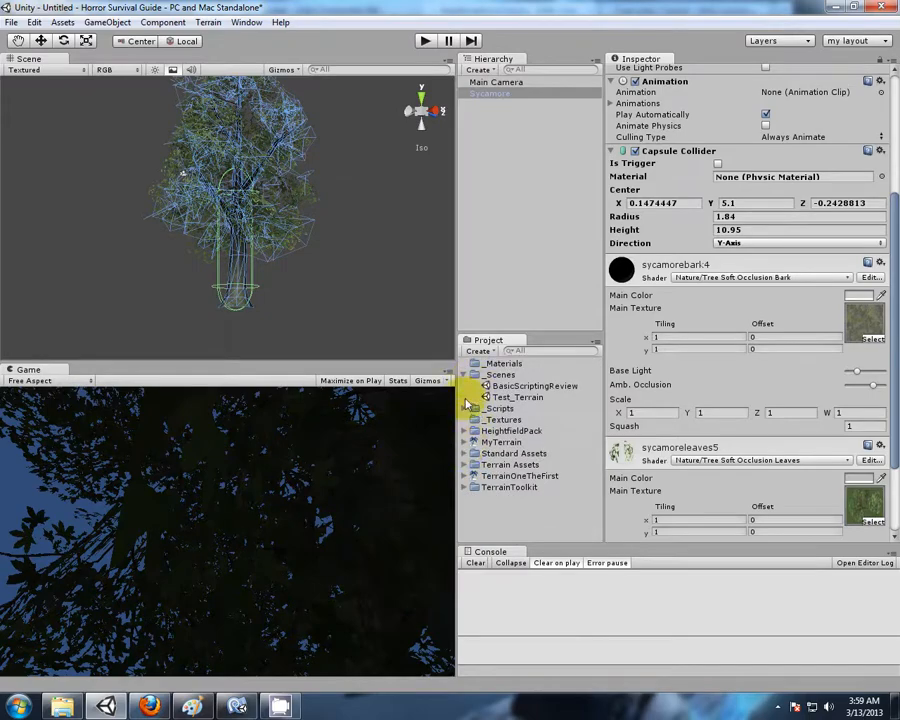
left_click(466, 374)
left_click(518, 482)
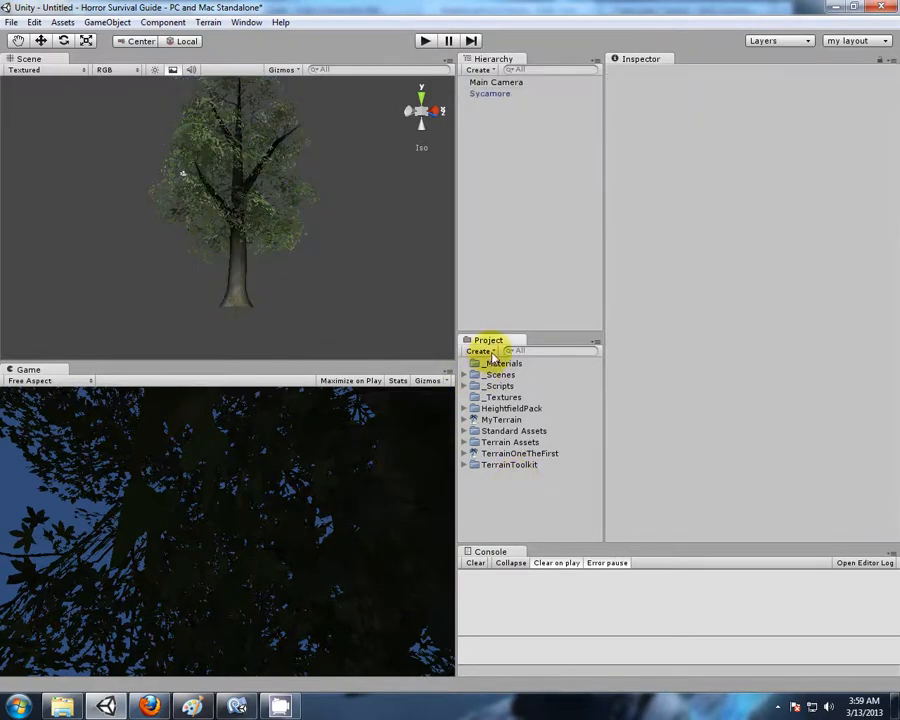
Create a _Prefabs folder in the project with a TreesWithColliders subfolder inside it.
left_click(479, 351)
left_click(496, 363)
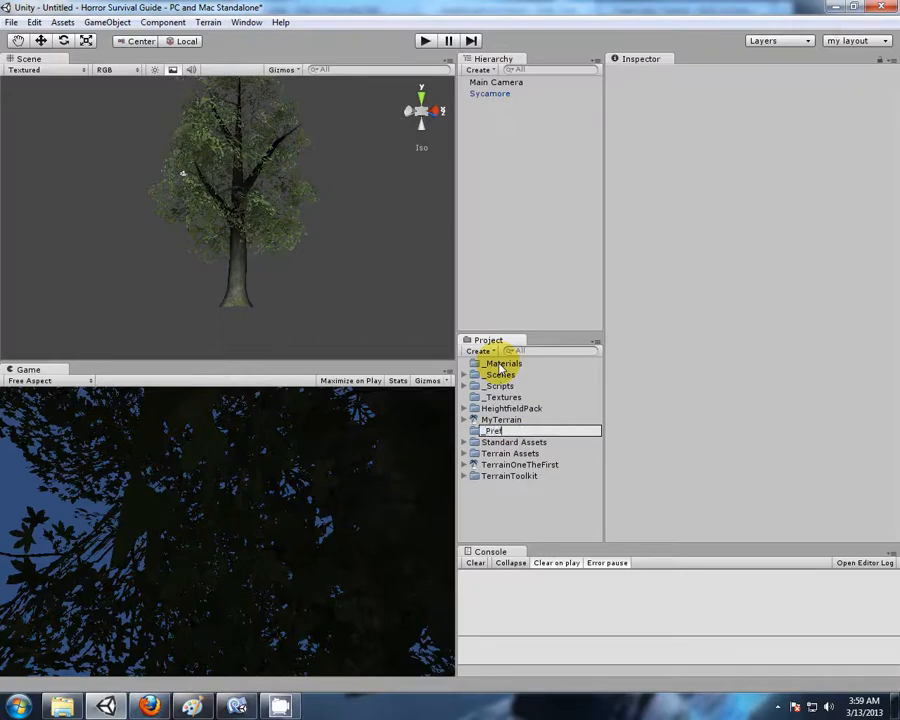
key("Return")
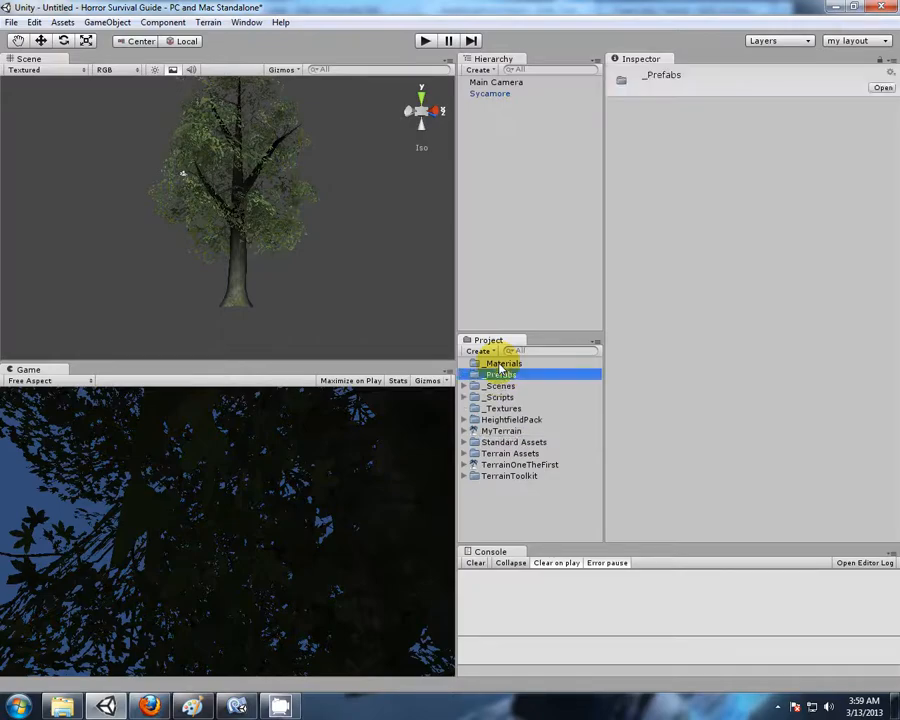
left_click(478, 351)
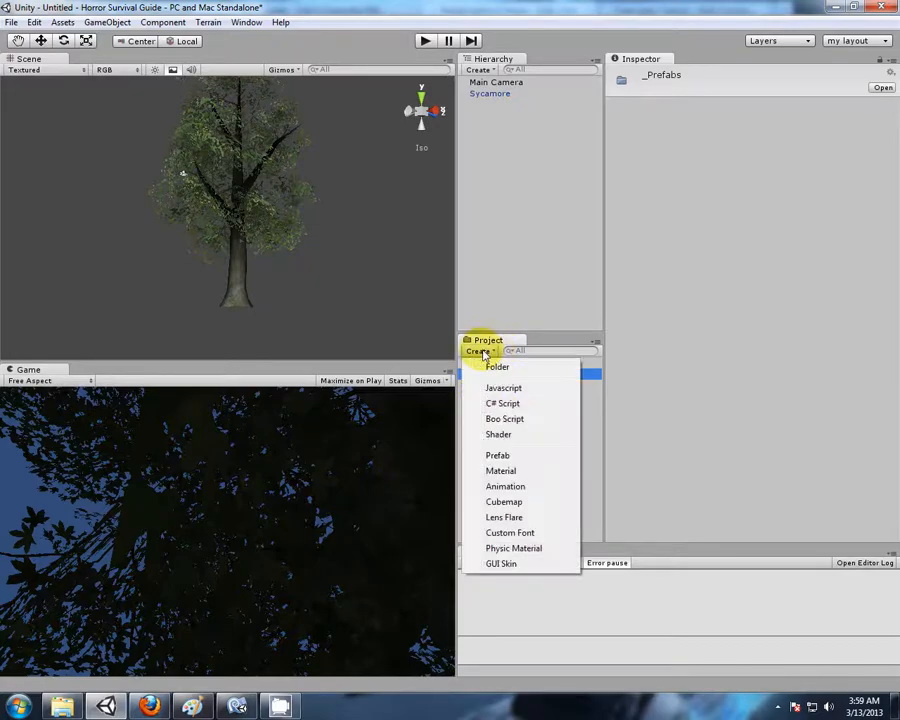
left_click(499, 368)
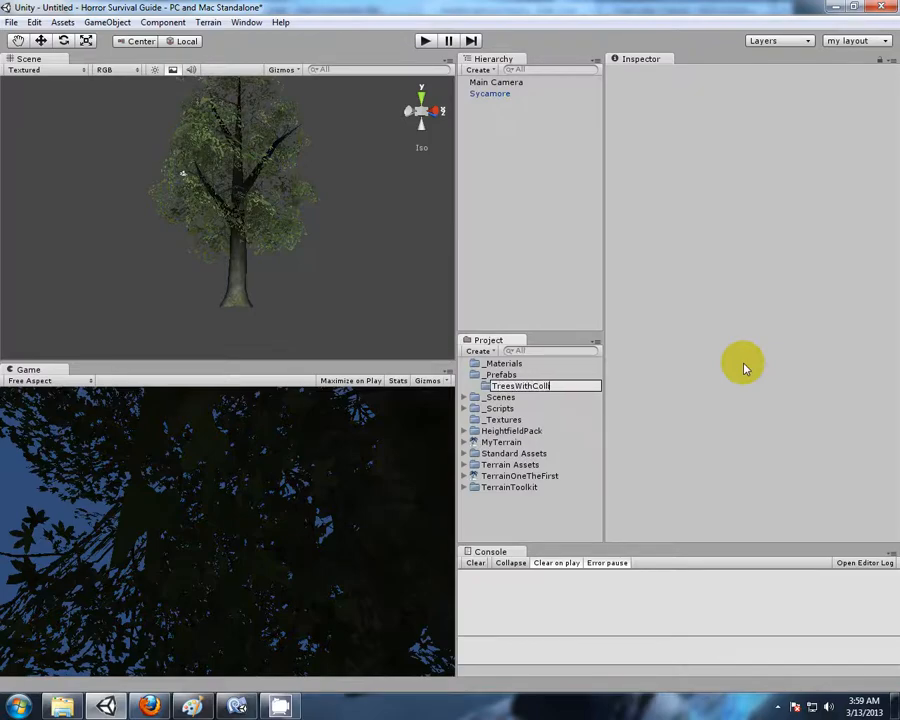
key("Return")
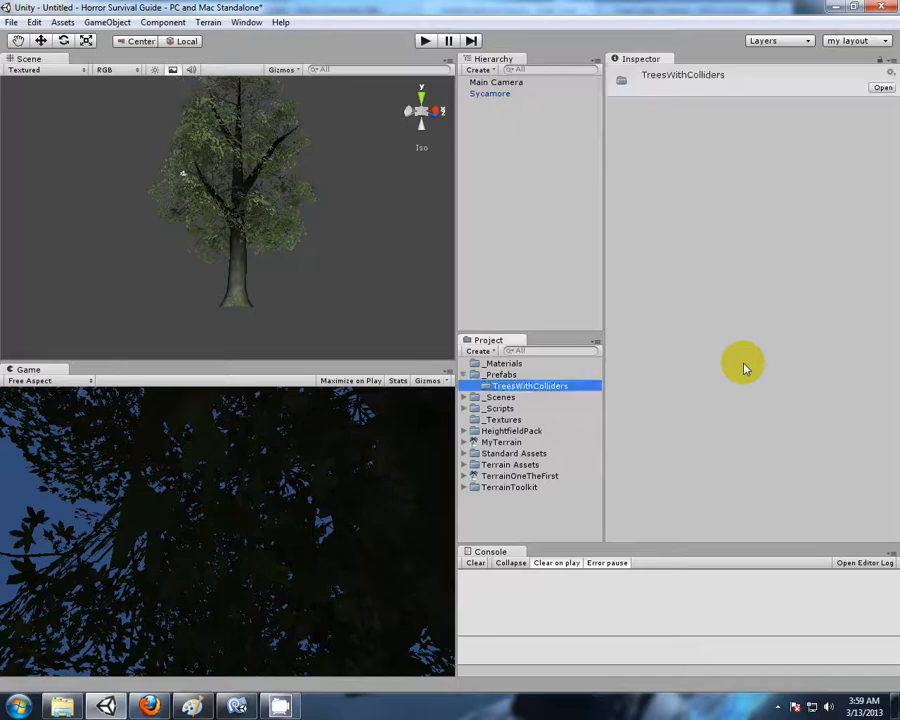
Save the Sycamore with its collider as a prefab in TreesWithColliders and delete the tree from the scene.
left_click(503, 95)
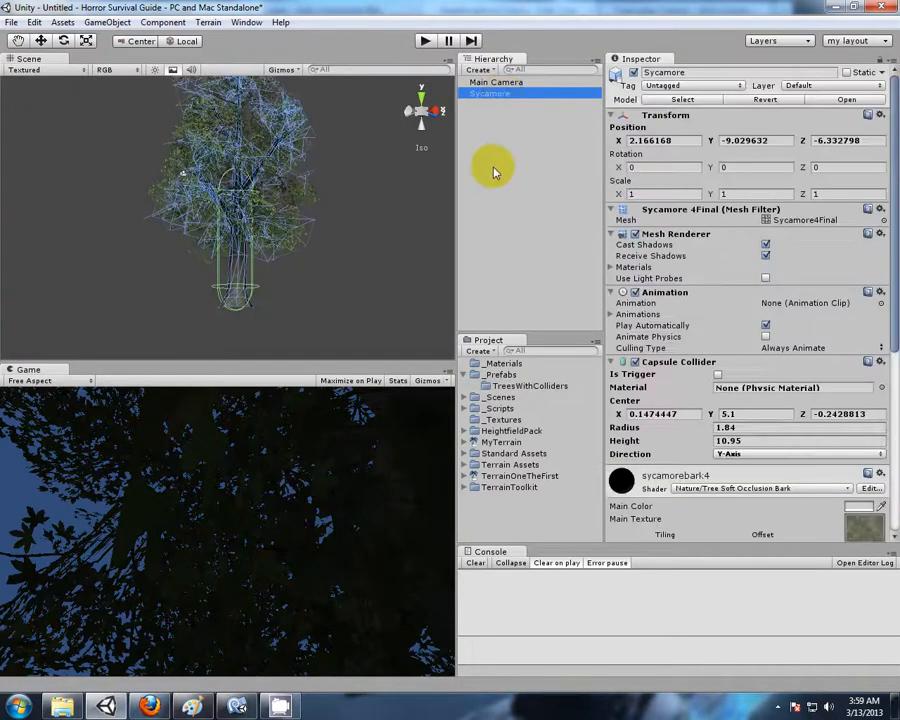
left_click_drag(501, 95, 544, 391)
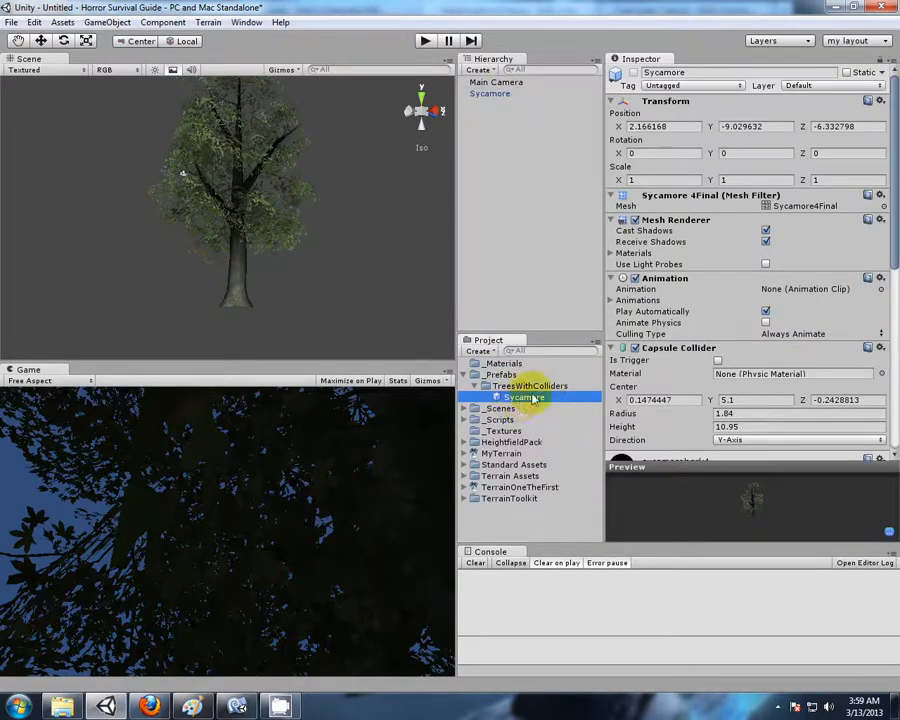
left_click(502, 155)
left_click(502, 95)
key("Delete")
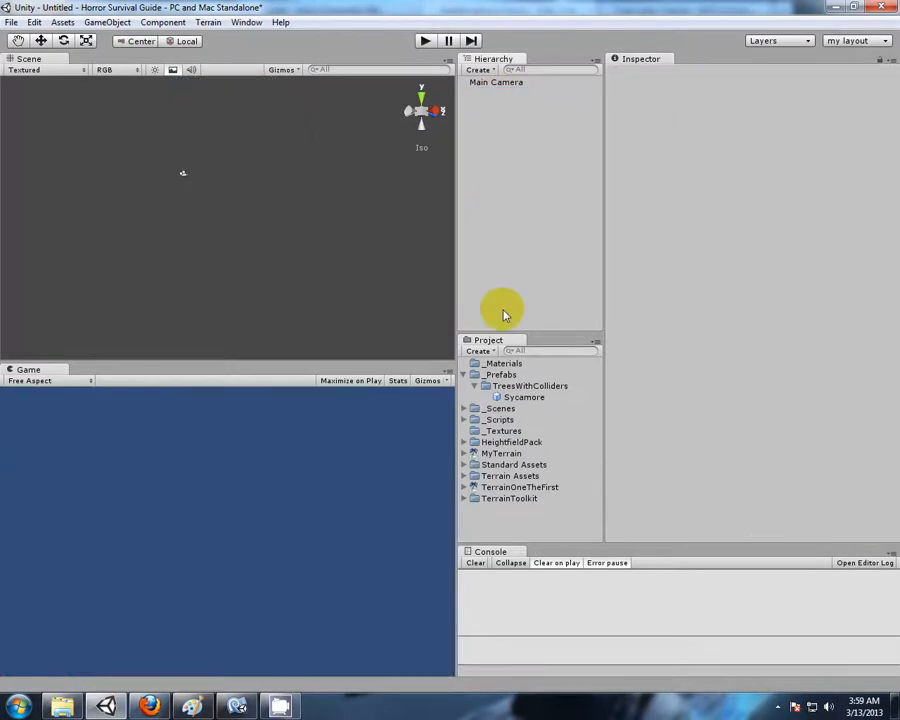
Preview the Alder model from the Trees Ambient-Occlusion folder and add it to the scene.
left_click(464, 476)
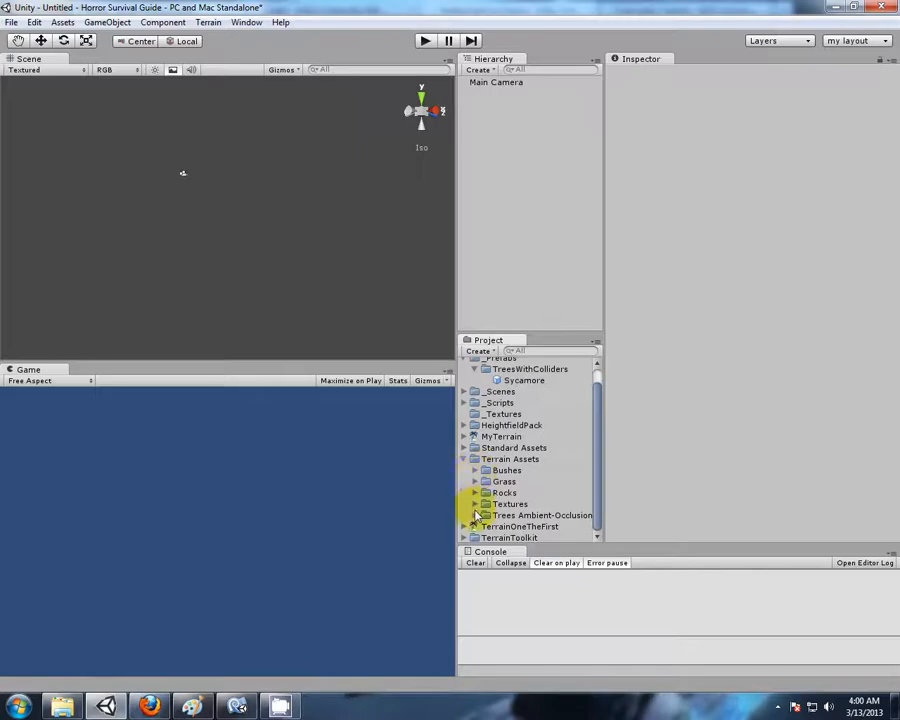
left_click(476, 516)
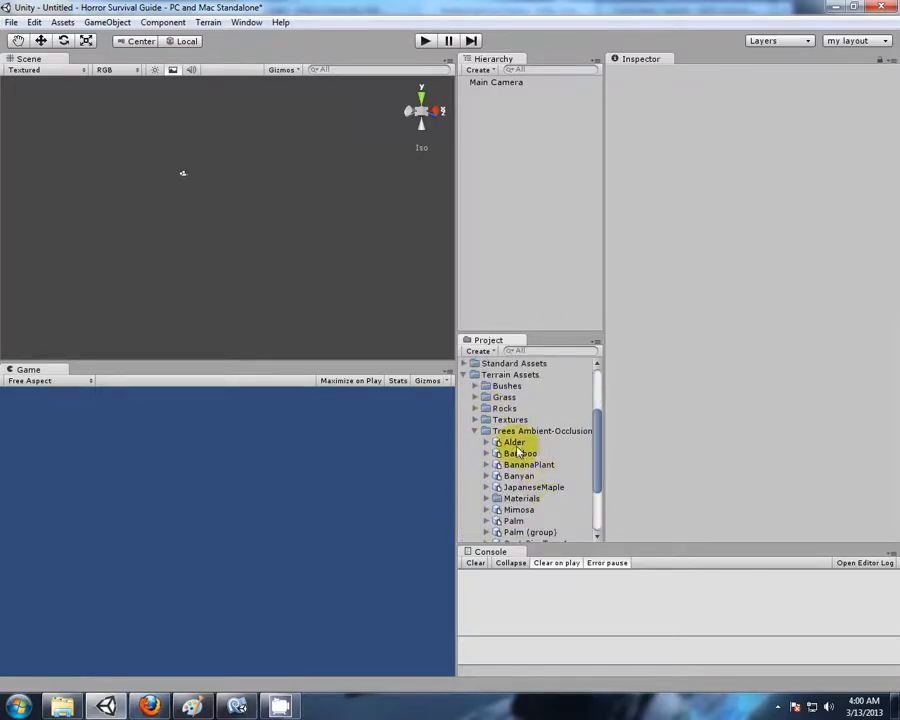
left_click(510, 443)
left_click(684, 467)
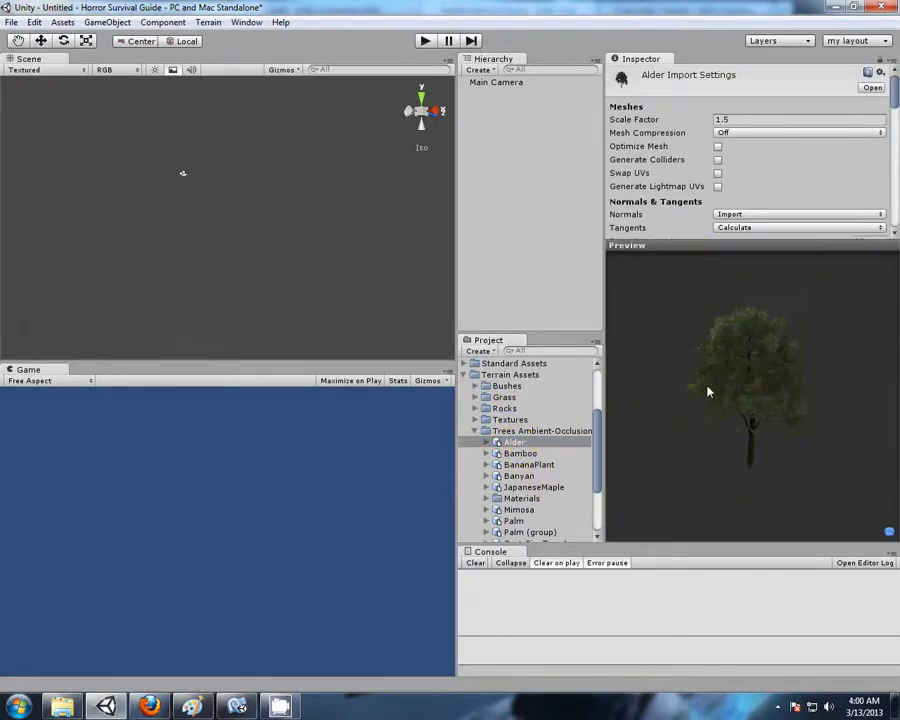
left_click_drag(516, 446, 528, 147)
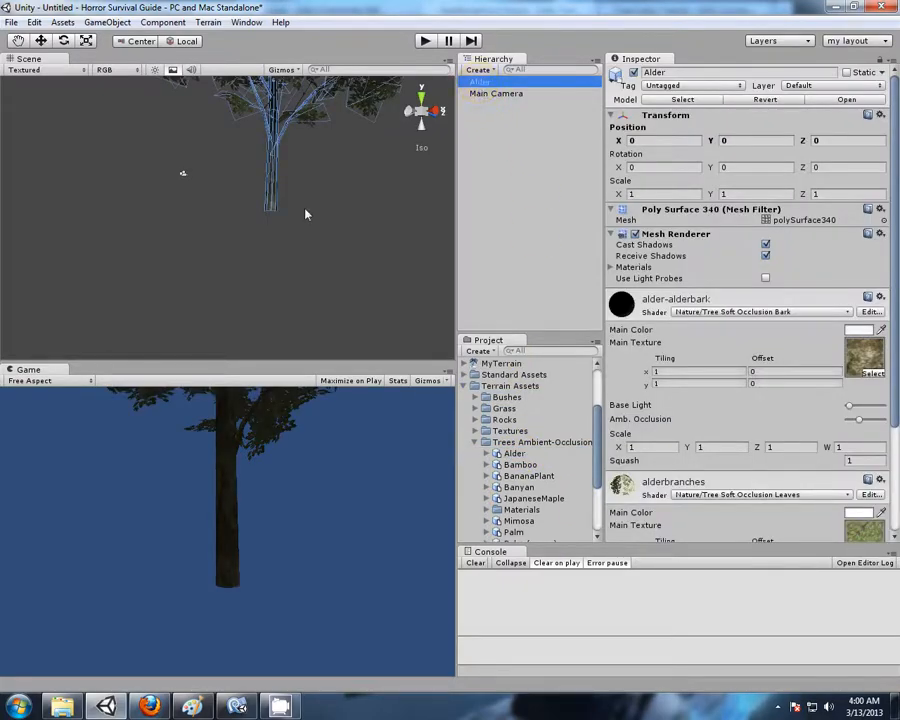
Add a Capsule Collider to the Alder tree.
key("f")
scroll(690, 262, "down", 3)
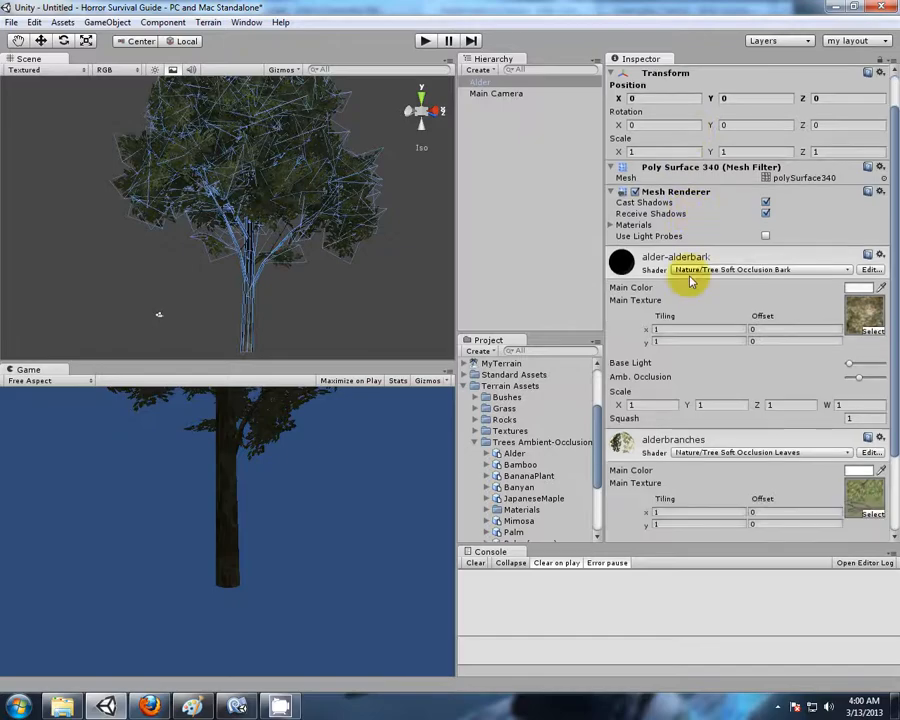
scroll(708, 388, "up", 3)
scroll(397, 309, "down", 1)
left_click_drag(397, 311, 267, 202, "alt")
scroll(149, 228, "up", 7)
scroll(149, 228, "down", 7)
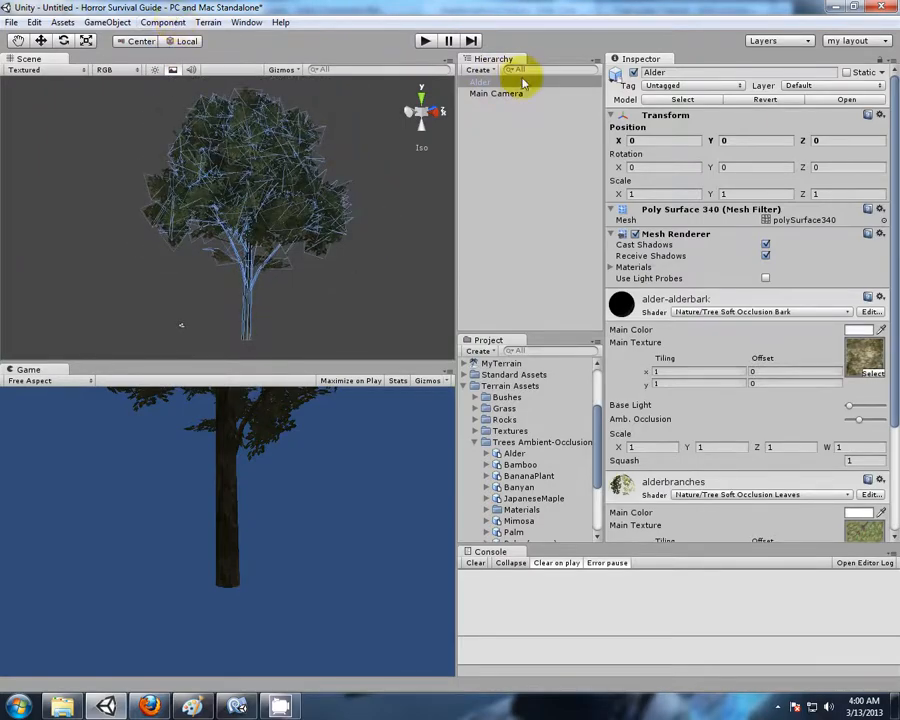
left_click(160, 22)
mouse_move(175, 69)
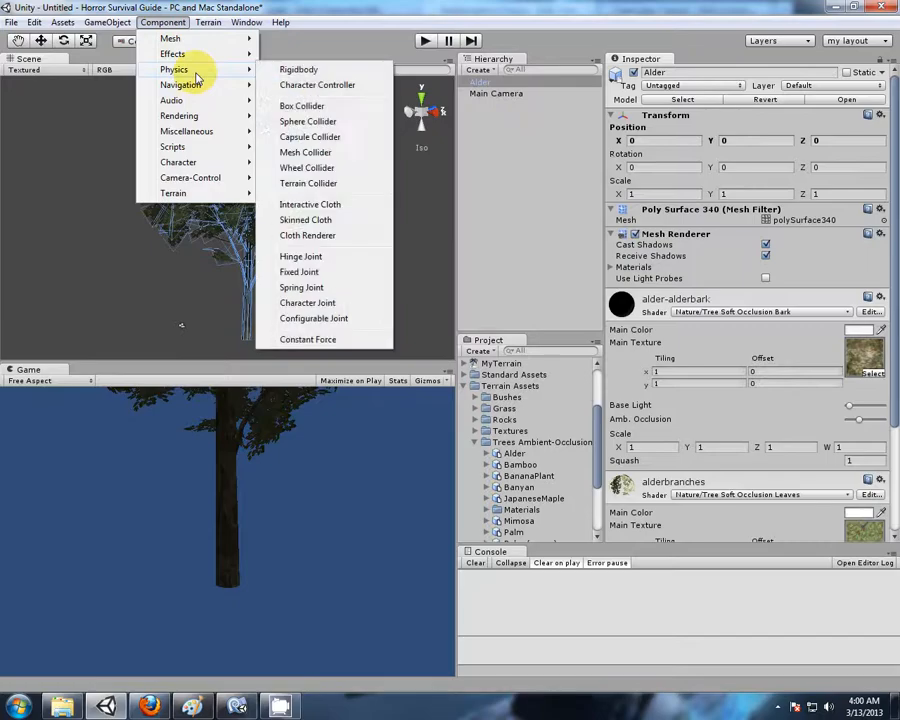
left_click(335, 141)
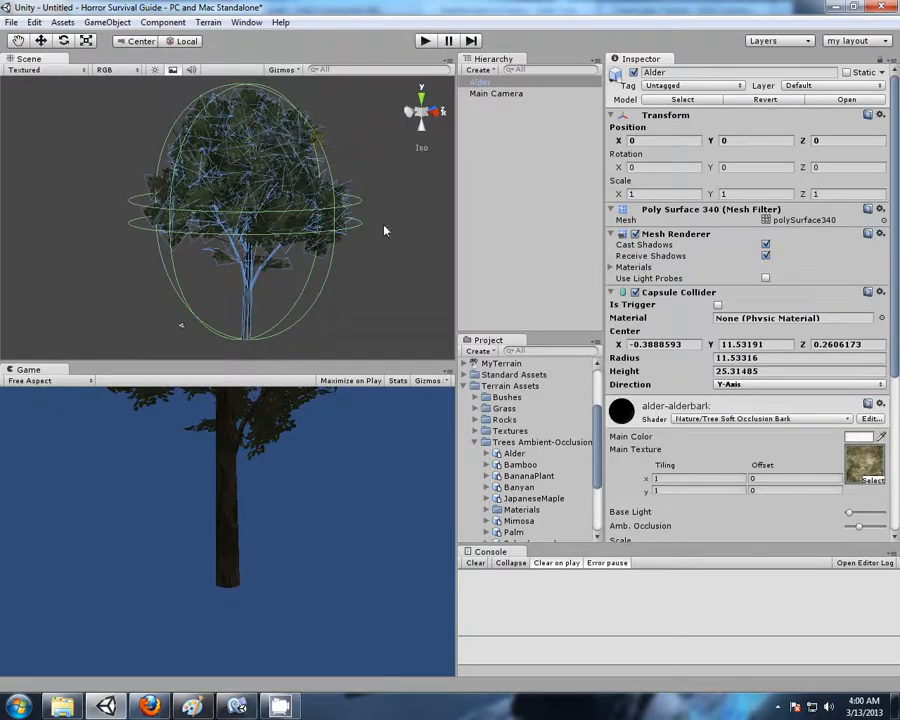
Set the Alder capsule collider's radius to 1.11, its height to 15.9 and its center Y to 6.8.
left_click_drag(687, 362, 605, 355)
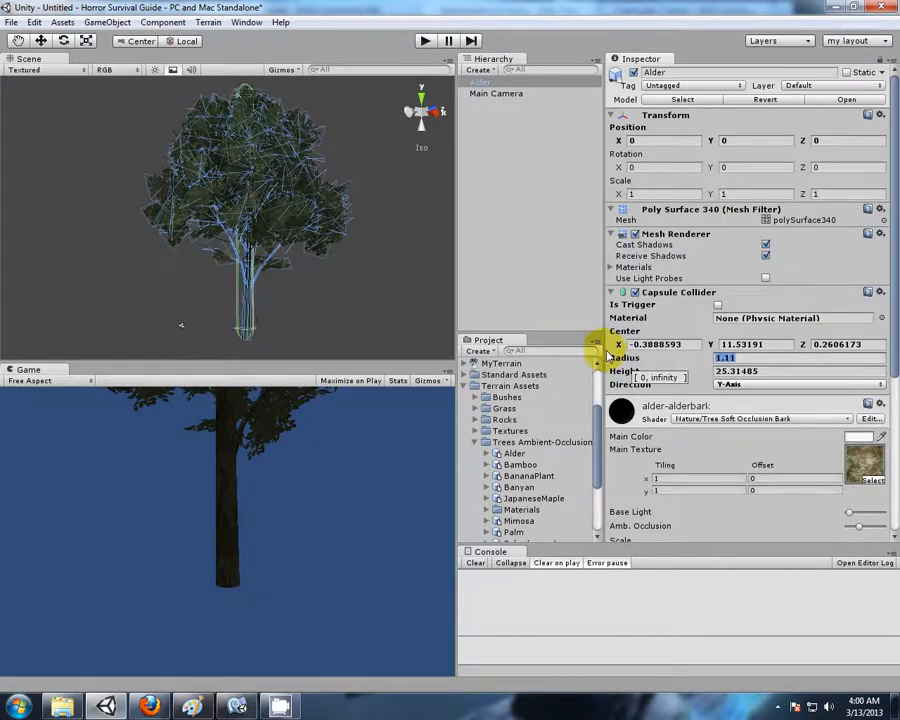
left_click_drag(685, 374, 636, 374)
left_click_drag(716, 351, 691, 347)
Check the Alder collider's alignment around the trunk base and set its center X to 0.
right_click_drag(291, 301, 528, 298)
middle_click_drag(352, 305, 482, 266)
scroll(390, 273, "up", 5)
scroll(390, 273, "up", 2)
middle_click_drag(282, 282, 187, 252)
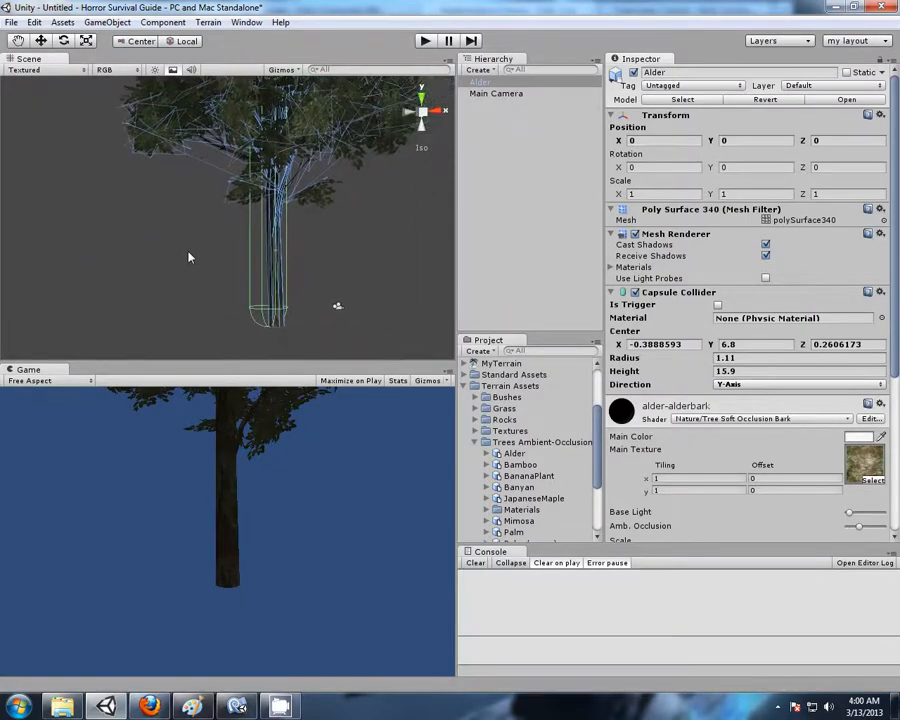
scroll(182, 254, "up", 4)
middle_click_drag(266, 297, 226, 250)
right_click_drag(226, 254, 287, 257)
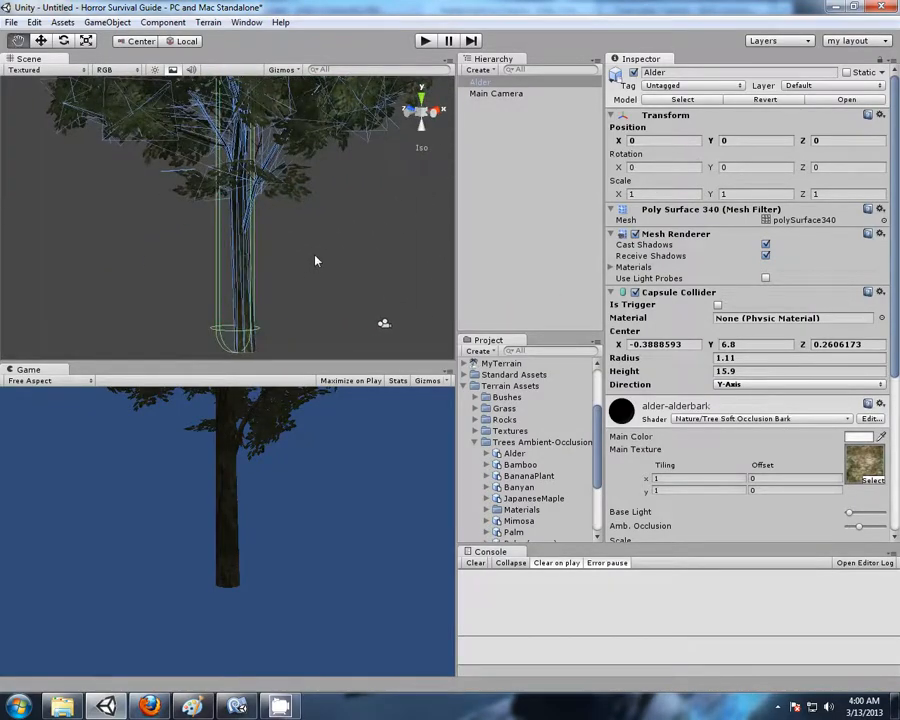
middle_click_drag(315, 259, 306, 249)
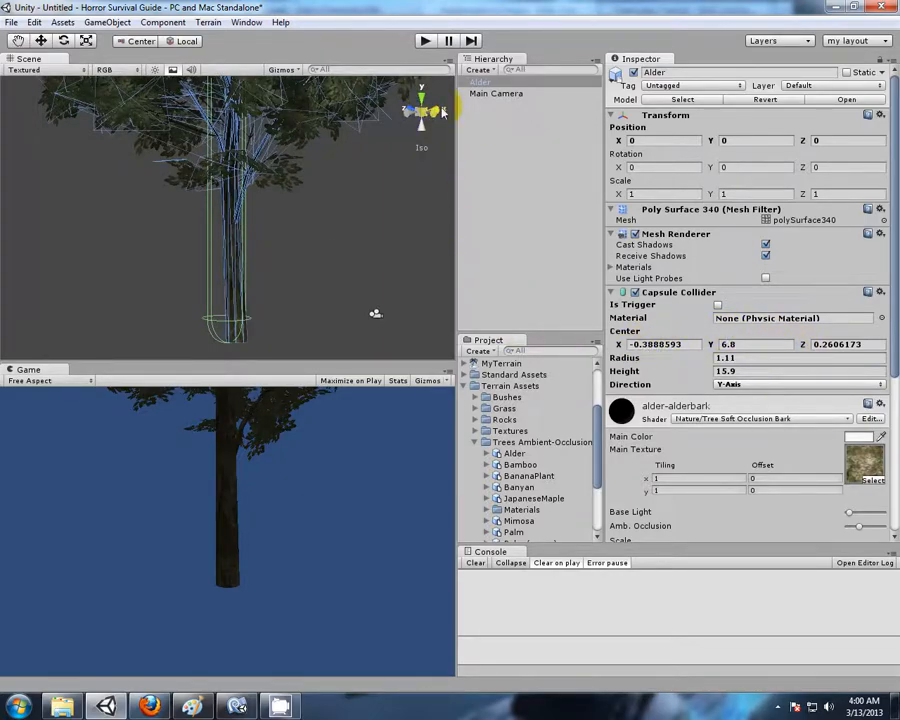
left_click(620, 345)
type("0")
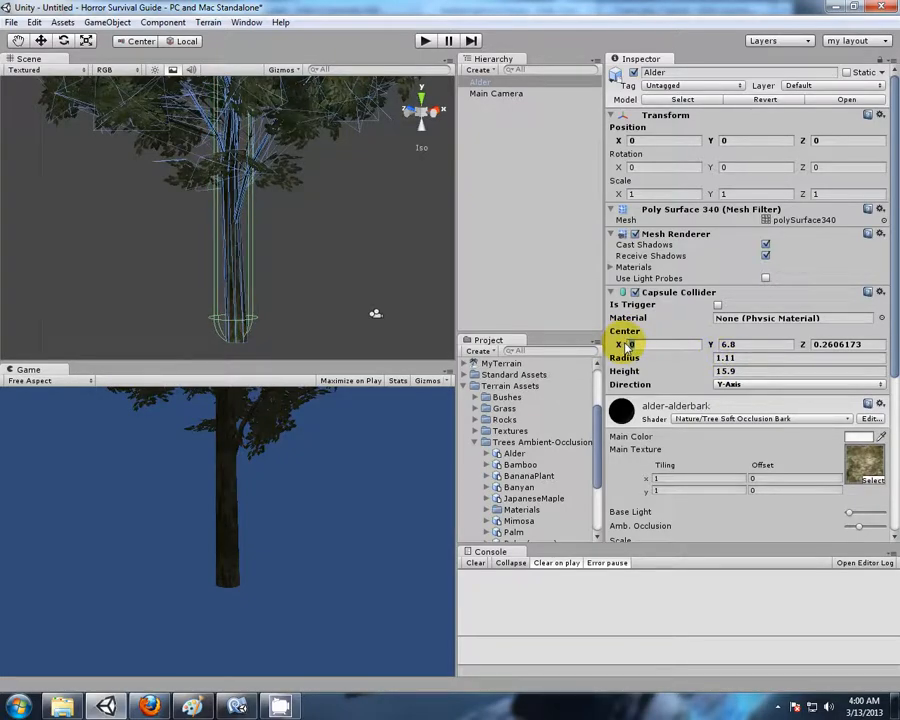
View the Alder from the left and front and set its collider's center Z to 0.95.
left_click(412, 113)
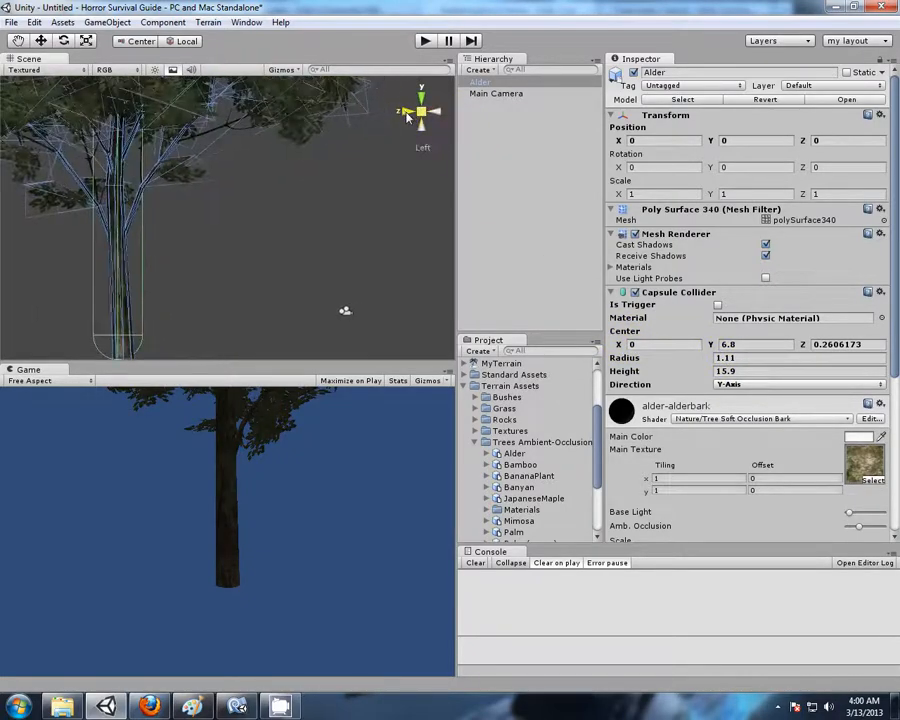
left_click(408, 116)
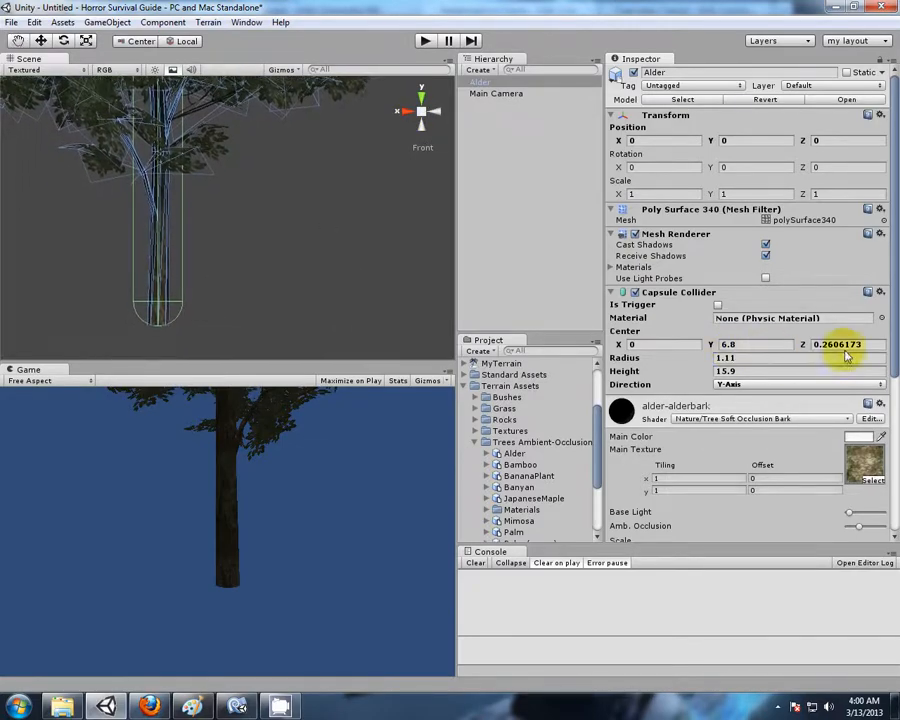
left_click_drag(803, 347, 829, 346)
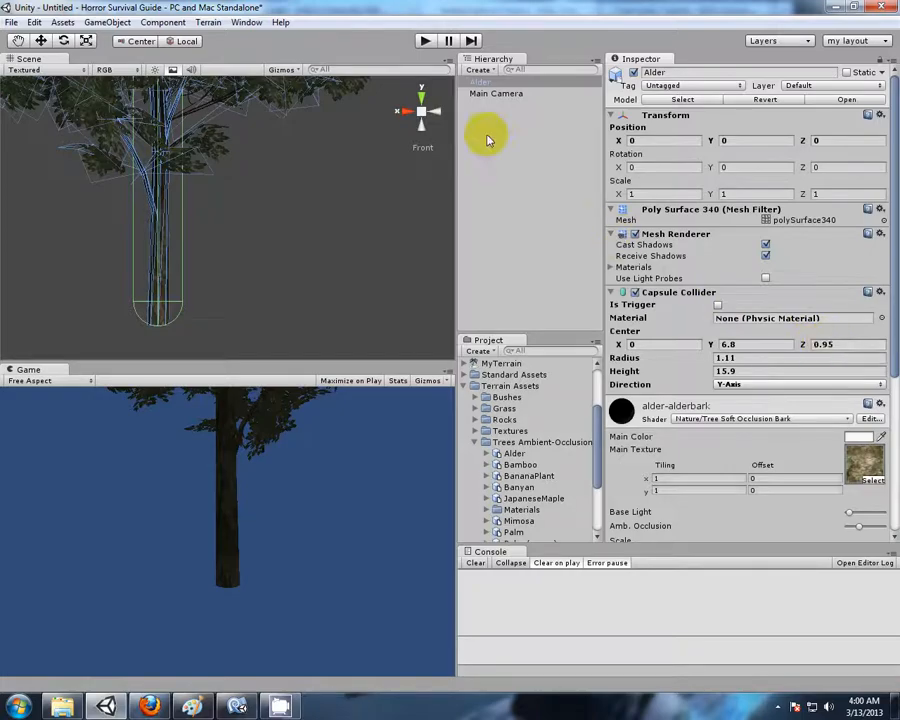
View the Alder from the right and set its capsule collider's center Z to 0.04, checking the fit from the front.
left_click(408, 115)
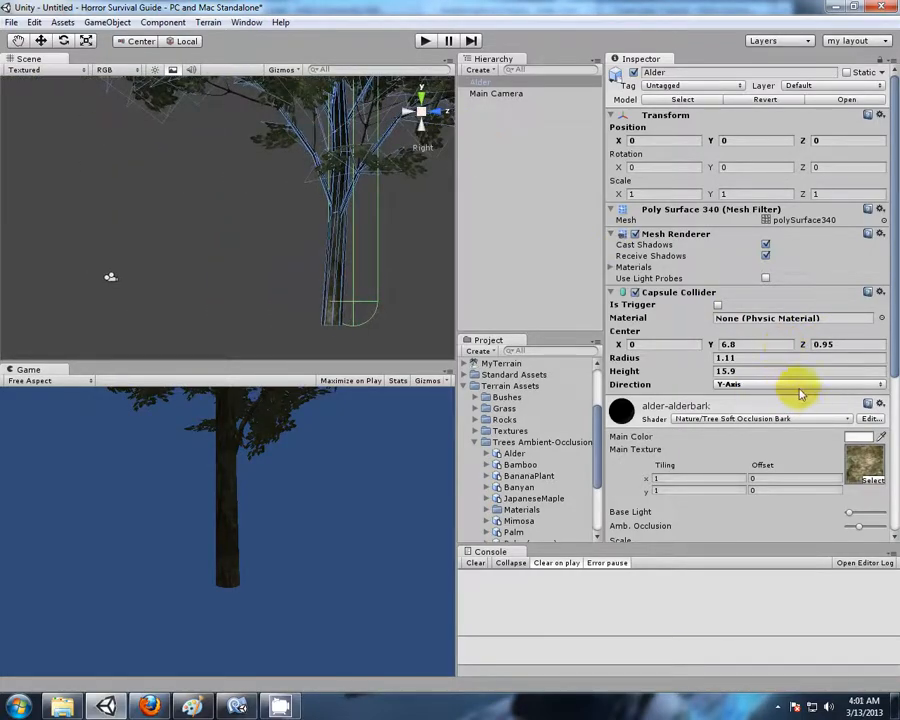
left_click_drag(803, 347, 771, 349)
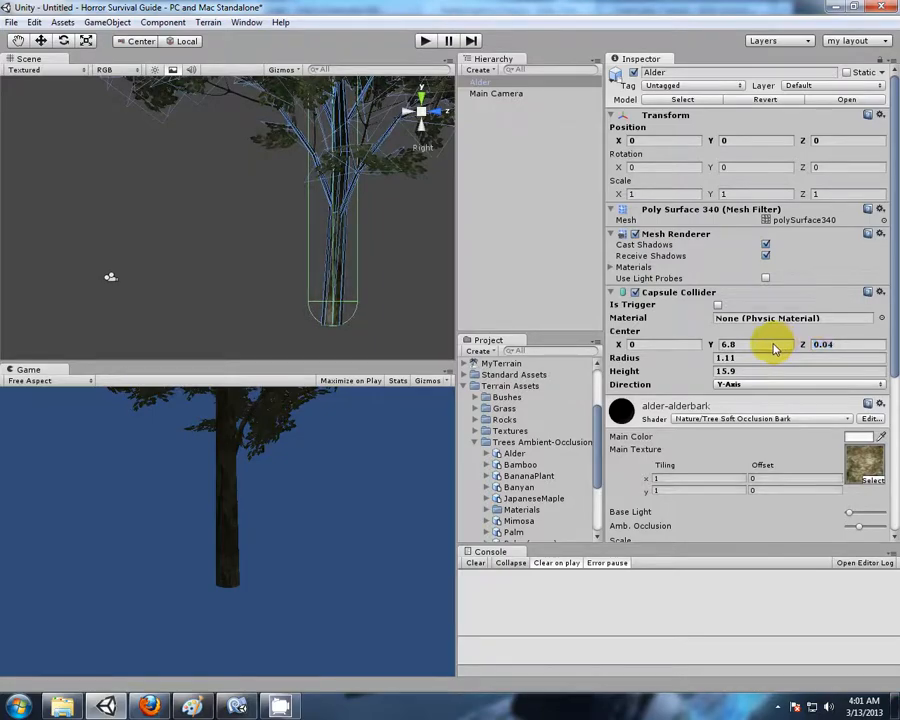
left_click(437, 116)
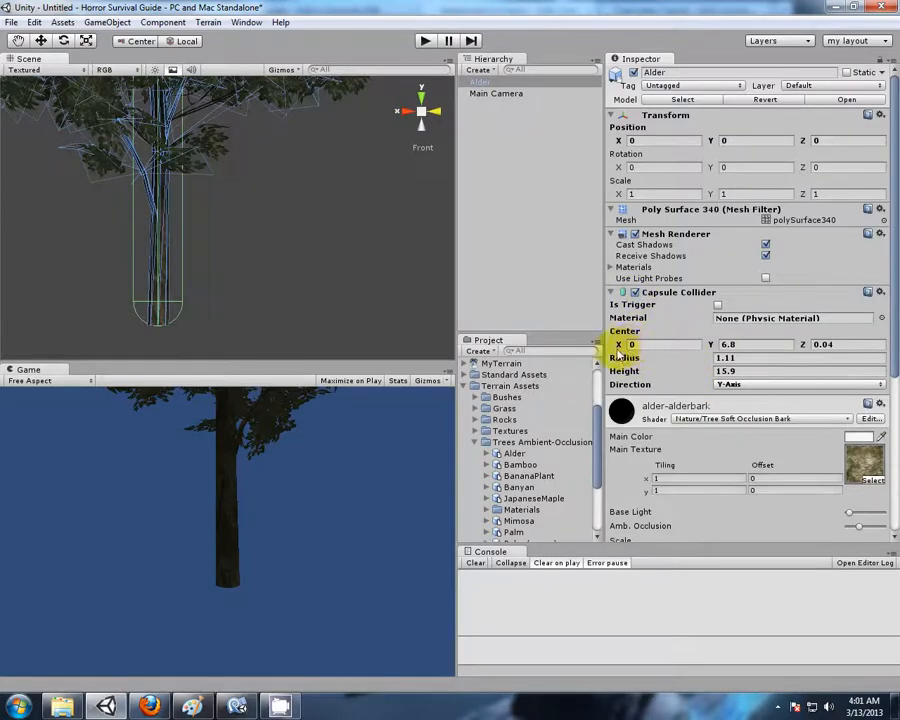
mouse_move(618, 349)
left_mouse_down()
mouse_move(599, 349)
mouse_move(614, 350)
left_mouse_up()
left_click_drag(308, 235, 355, 251, "alt")
scroll(356, 250, "down", 3)
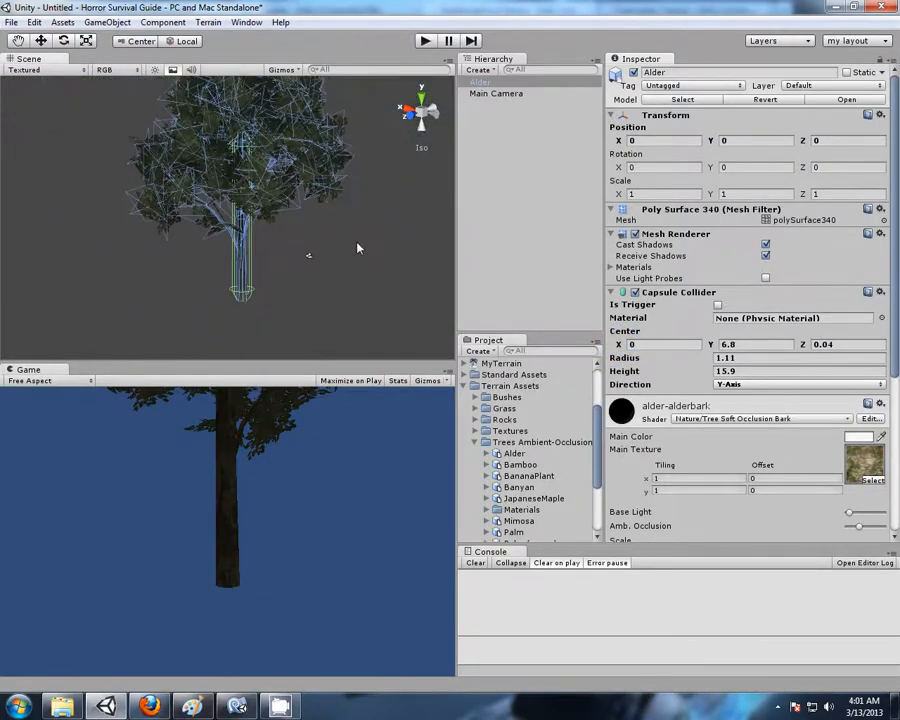
Save the scene's Alder with its collider as a prefab in the TreesWithColliders folder.
left_click(507, 145)
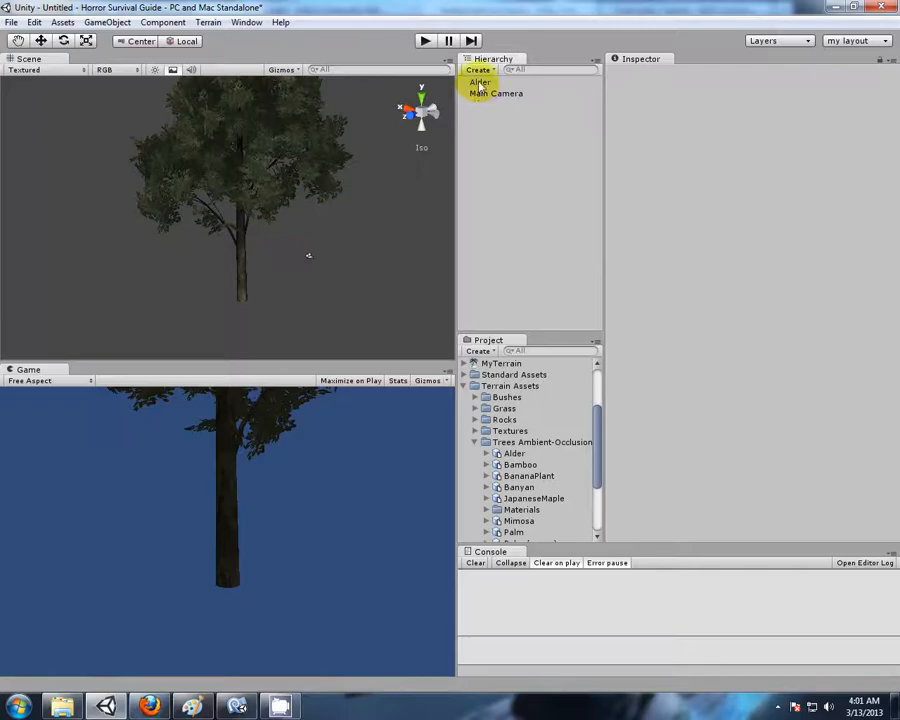
left_click(481, 82)
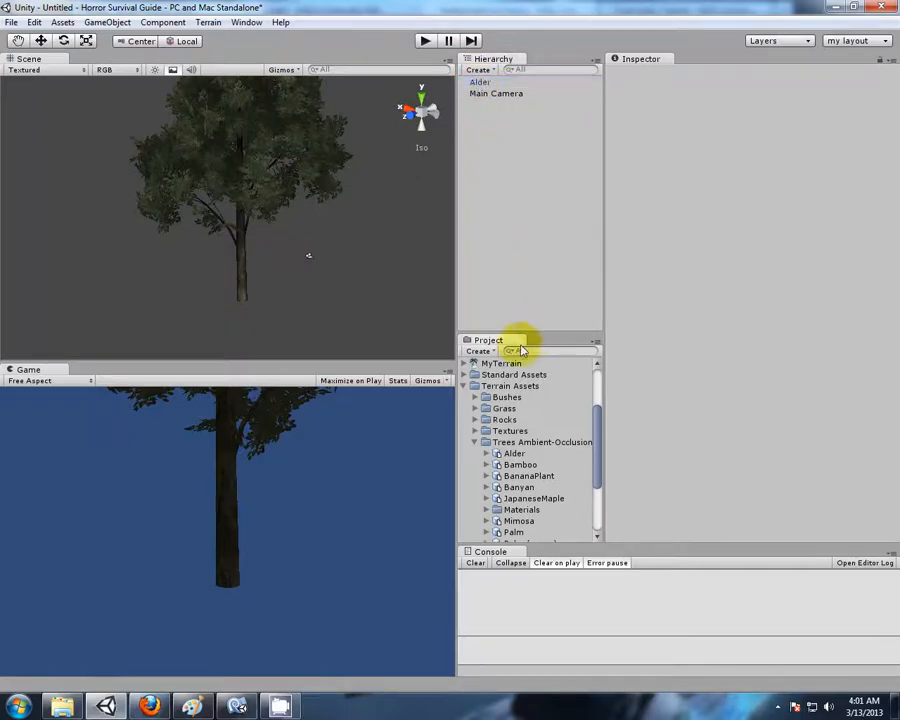
scroll(516, 370, "up", 4)
left_click(519, 364)
left_click(515, 375)
left_click(519, 387)
left_click_drag(519, 387, 517, 386)
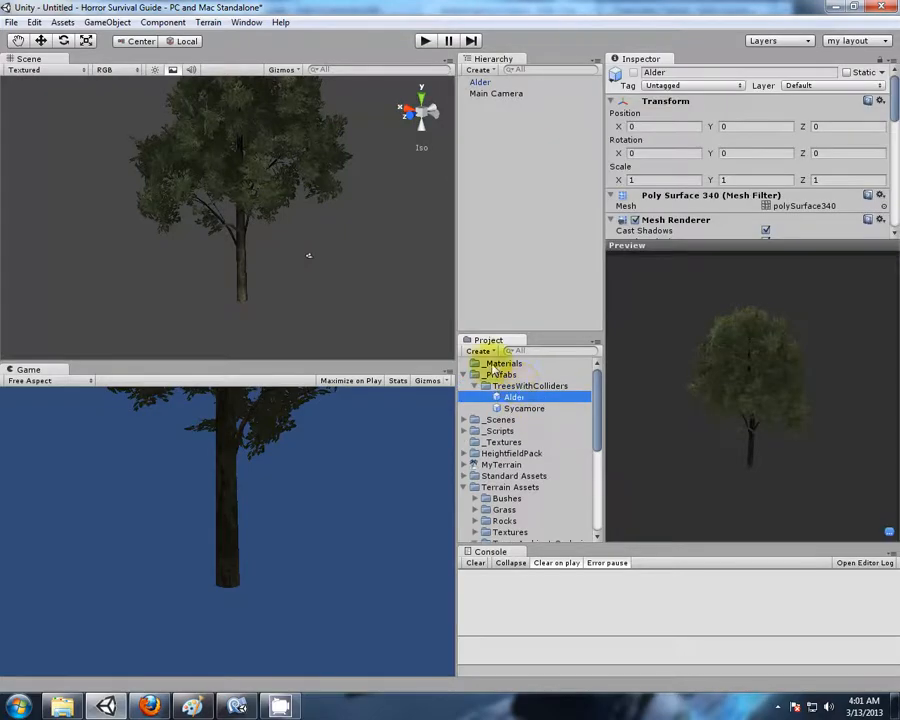
Delete the Alder tree from the scene.
left_click(481, 116)
left_click(481, 82)
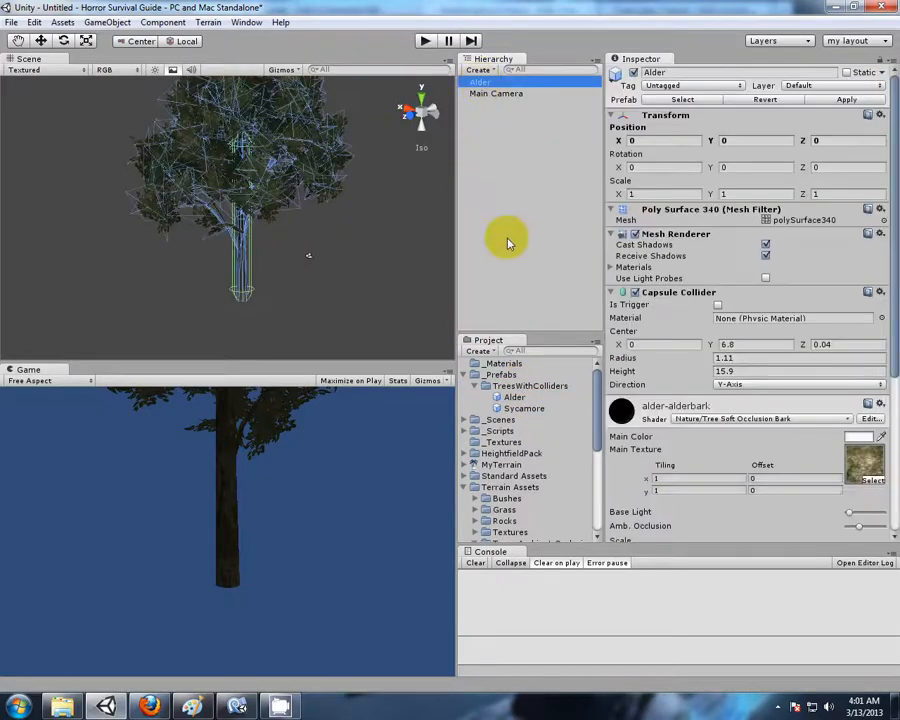
key("Delete")
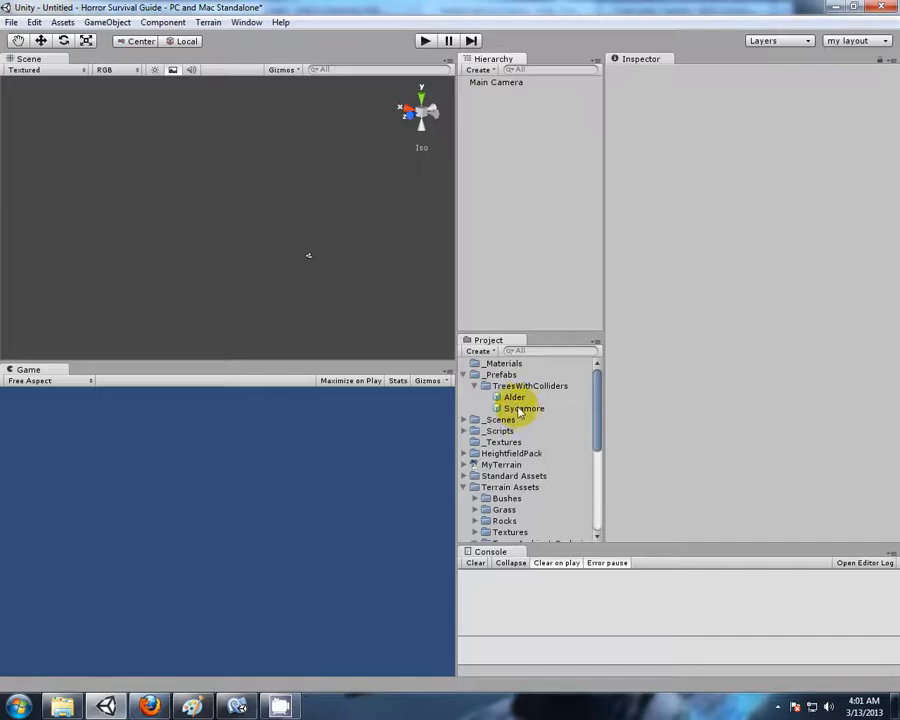
scroll(507, 488, "down", 3)
left_click_drag(519, 483, 491, 250)
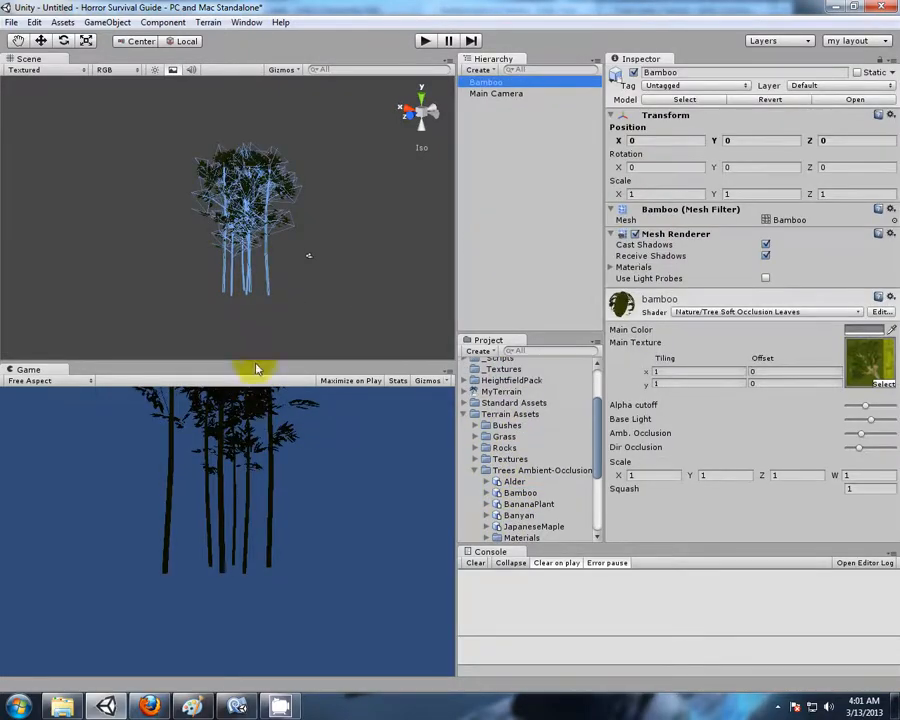
left_click(490, 112)
left_click(485, 82)
key("Delete")
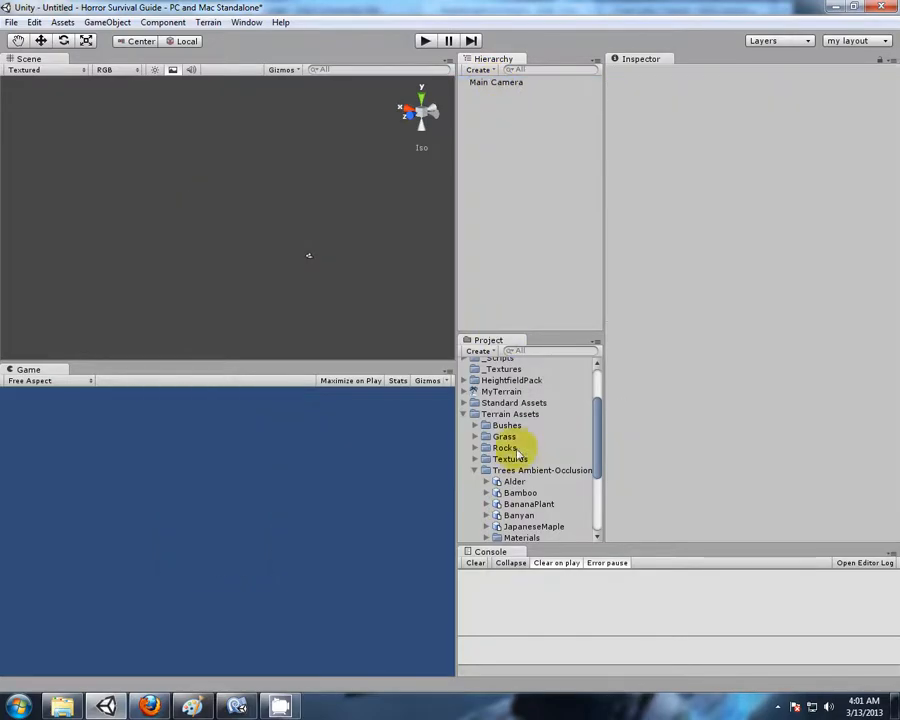
Place the JapaneseMaple tree model in the scene and add a Capsule Collider to it.
left_click_drag(530, 531, 527, 240)
left_click_drag(131, 212, 317, 277, "alt")
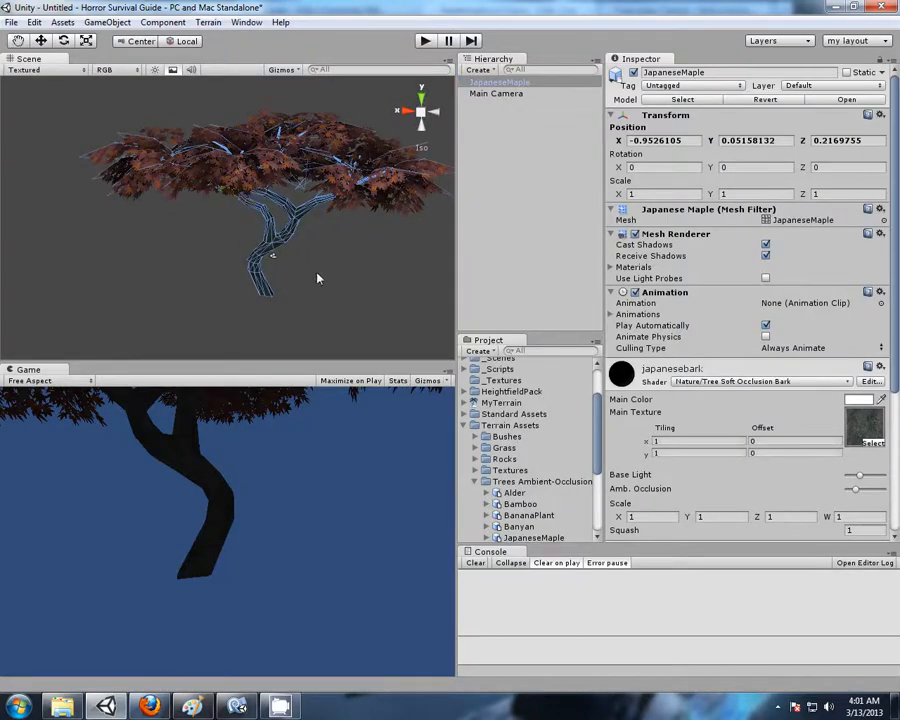
left_click(152, 24)
mouse_move(174, 69)
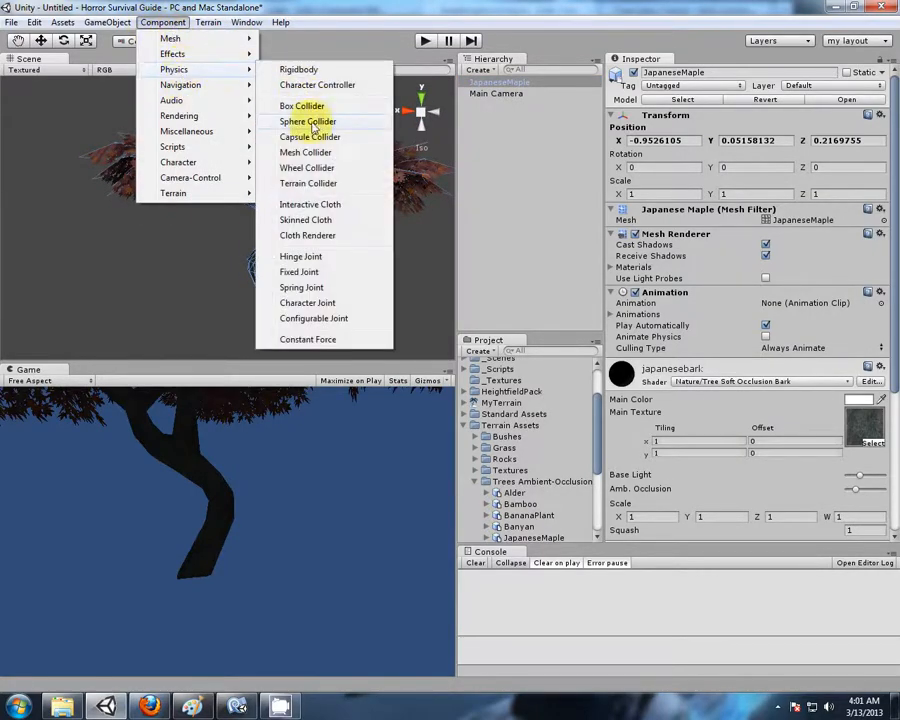
left_click(310, 137)
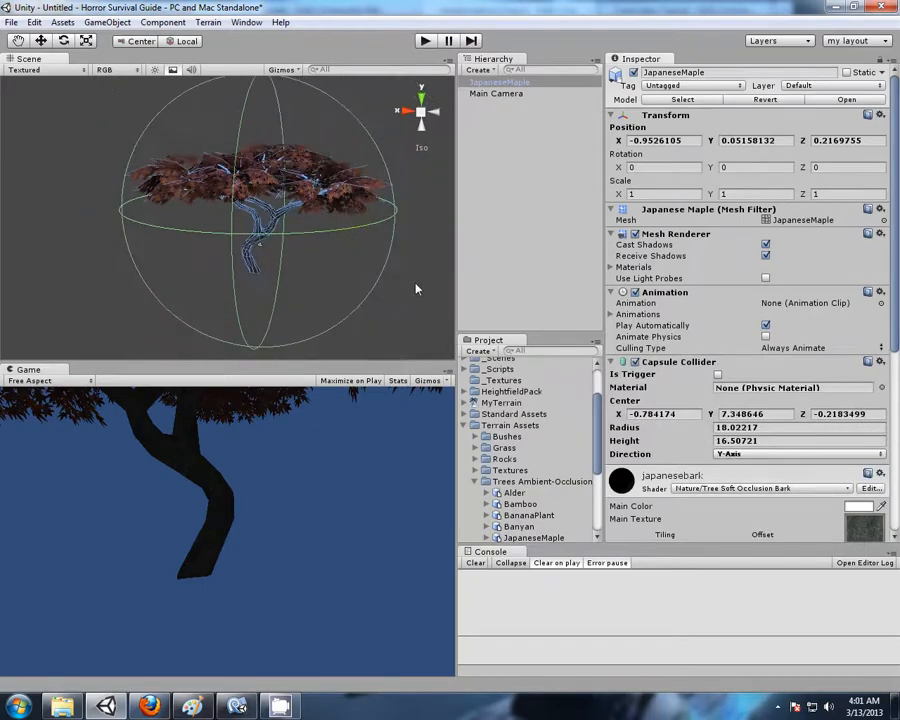
Fit the JapaneseMaple capsule collider around the trunk with radius 2.2, center X 0.4 and center Z 0.55.
left_click_drag(648, 432, 557, 429)
left_click_drag(147, 267, 736, 234, "alt")
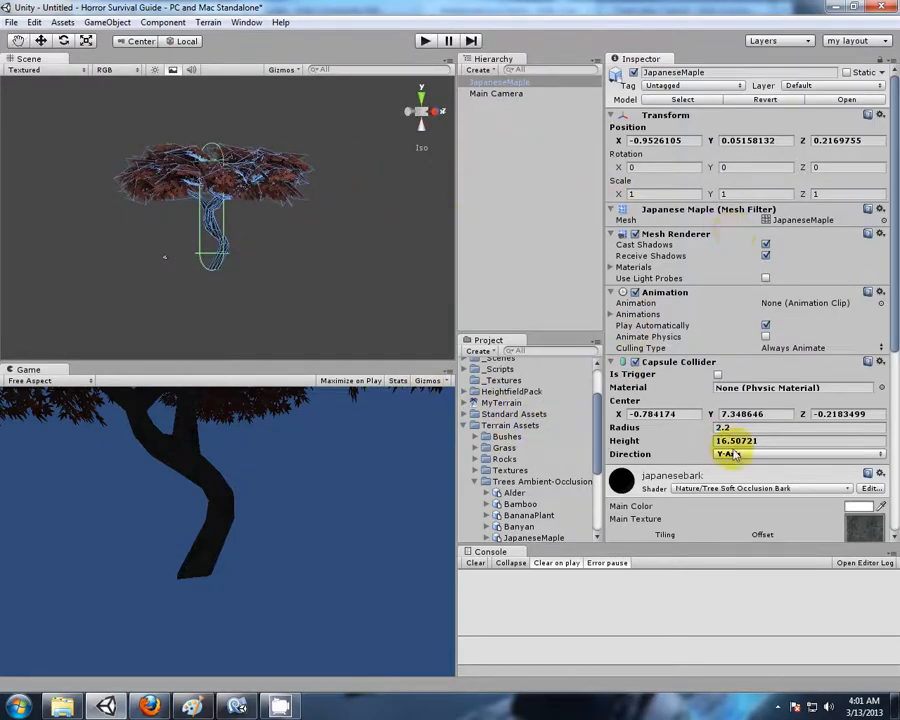
type("0.4")
left_click_drag(422, 280, 287, 295, "alt")
left_click(808, 414)
type("0.05")
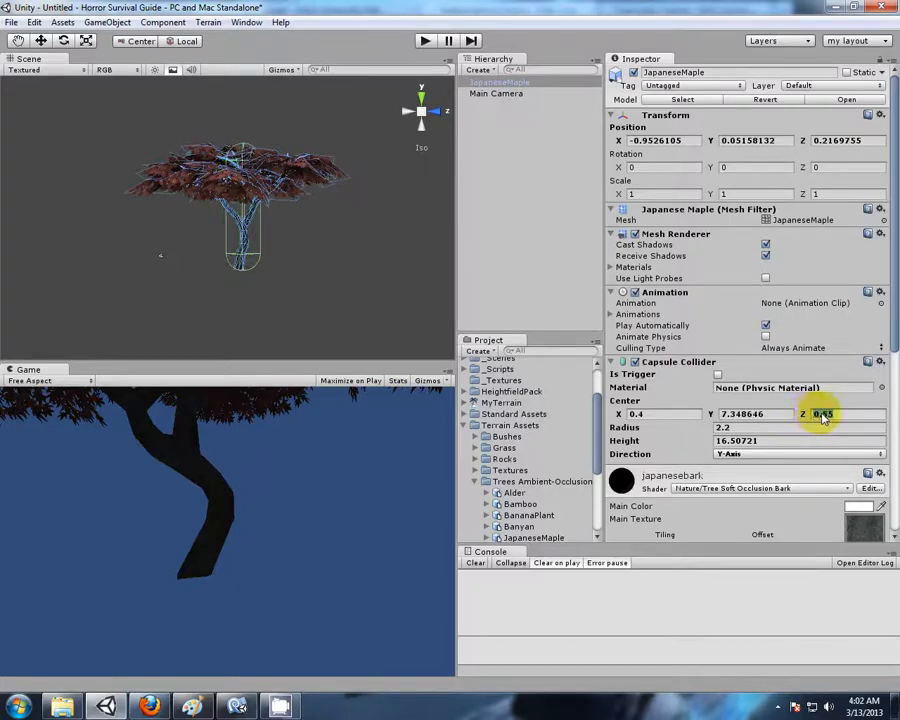
left_click_drag(152, 221, 518, 225, "alt")
middle_click_drag(289, 290, 325, 290)
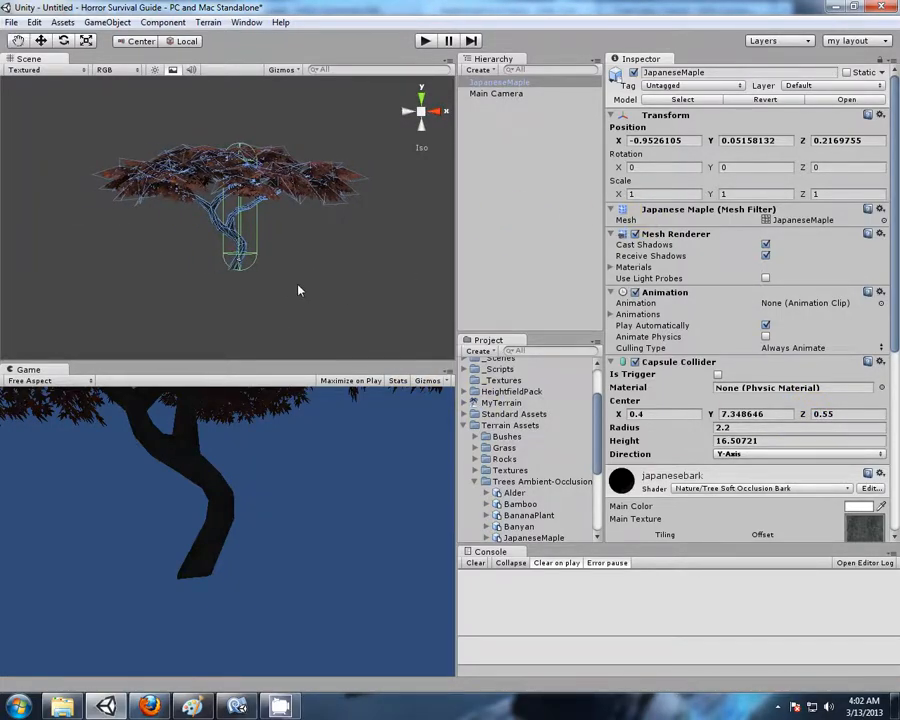
Save the JapaneseMaple as a prefab in the TreesWithColliders folder and delete it from the scene.
left_click_drag(493, 88, 518, 386)
left_click(508, 177)
left_click(492, 84)
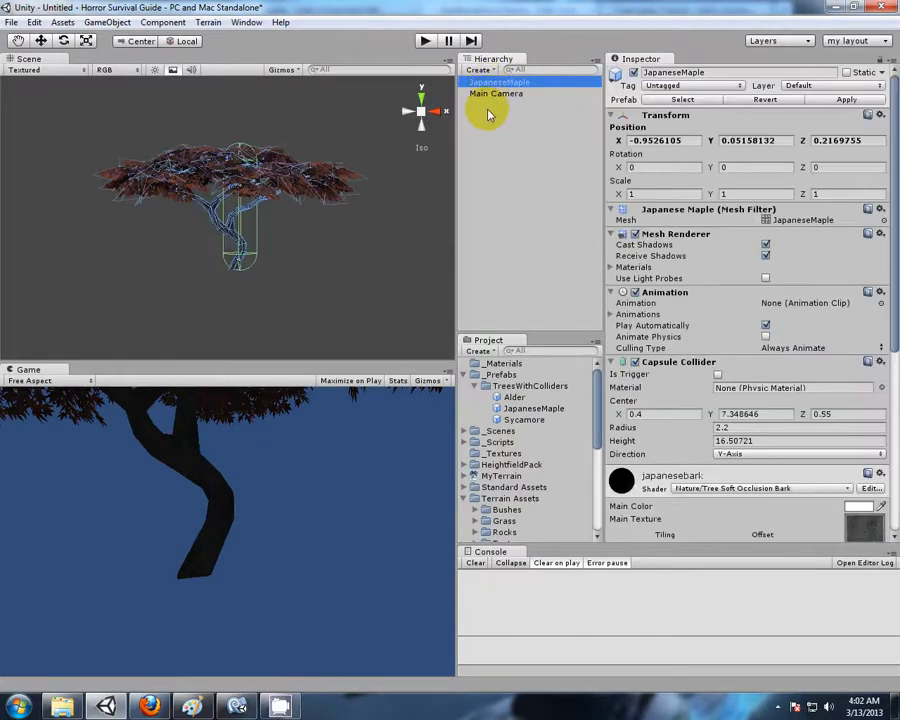
key("Delete")
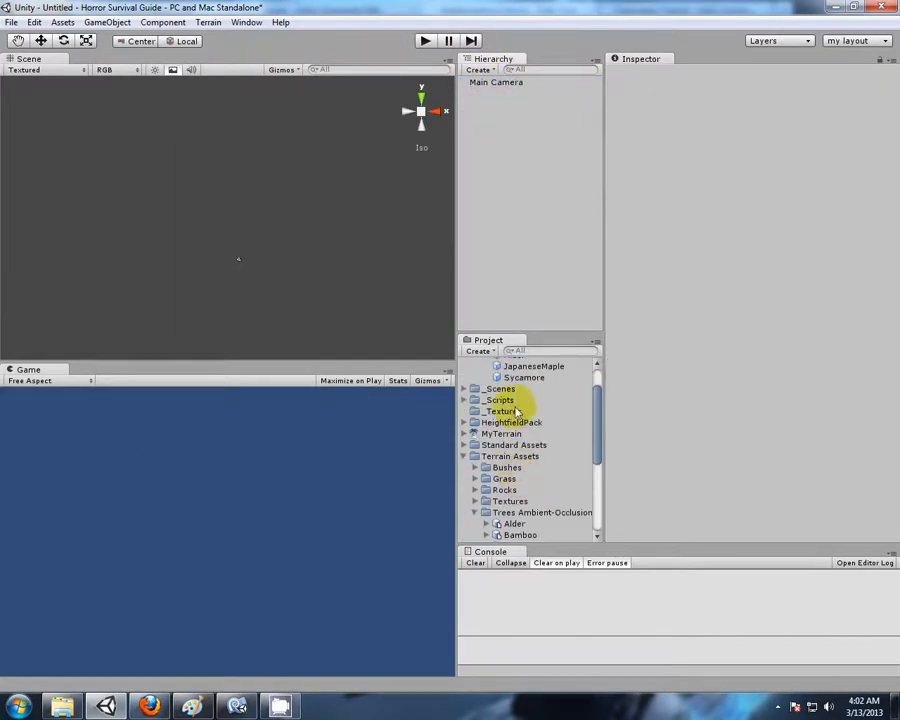
Open the Test_Terrain scene and discard the changes in the untitled scene.
scroll(492, 372, "up", 2)
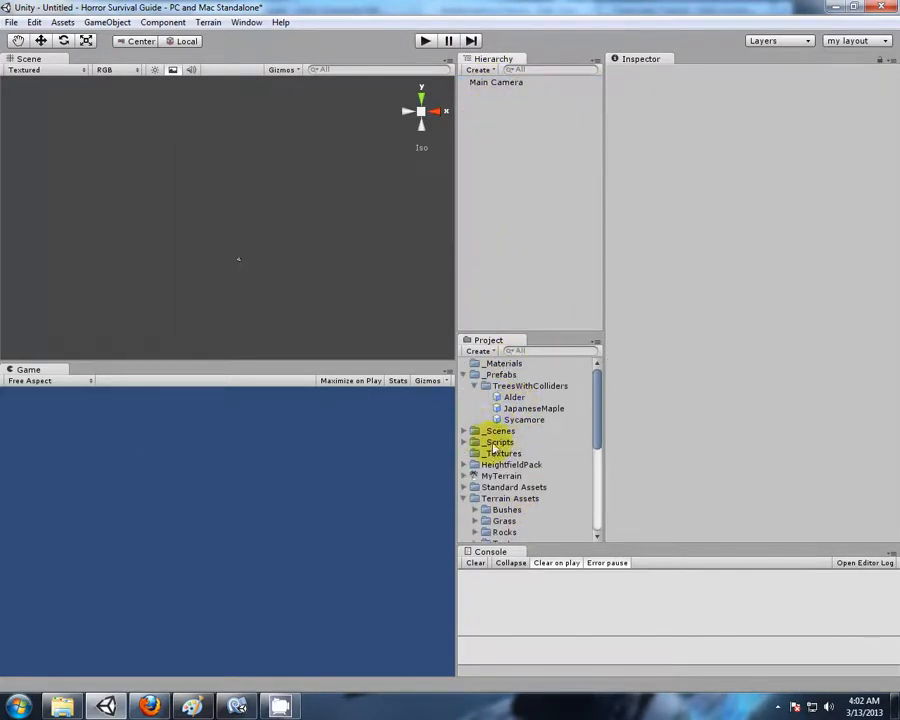
left_click(465, 431)
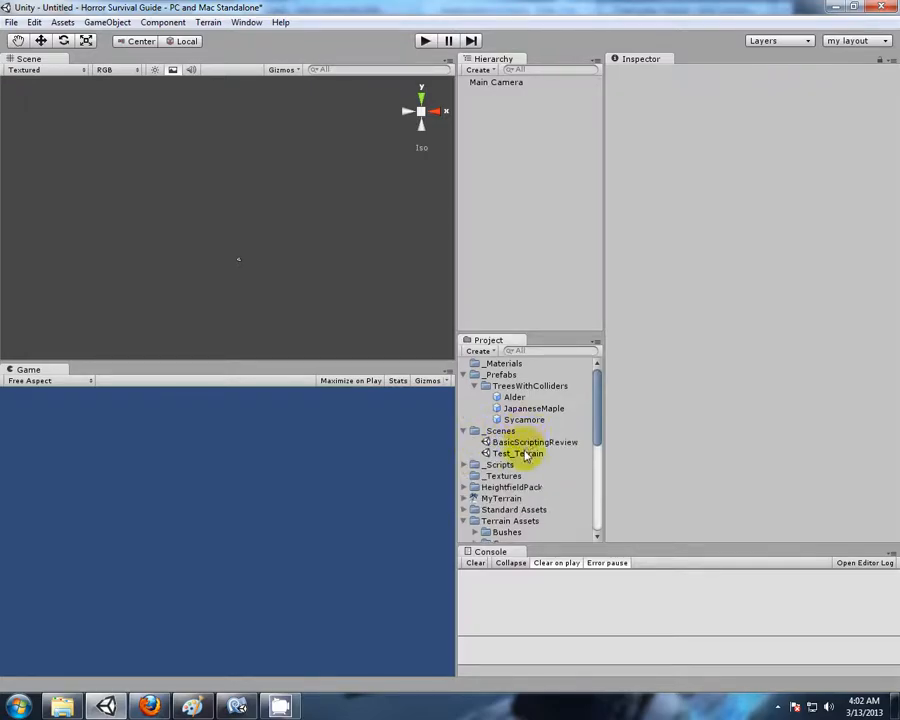
double_click(524, 454)
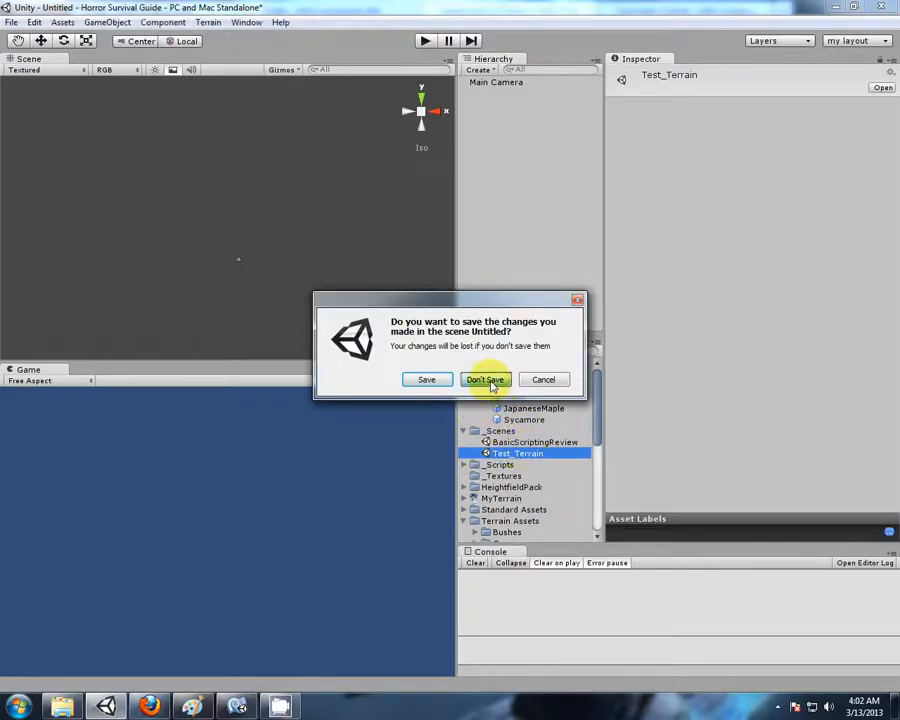
left_click(487, 381)
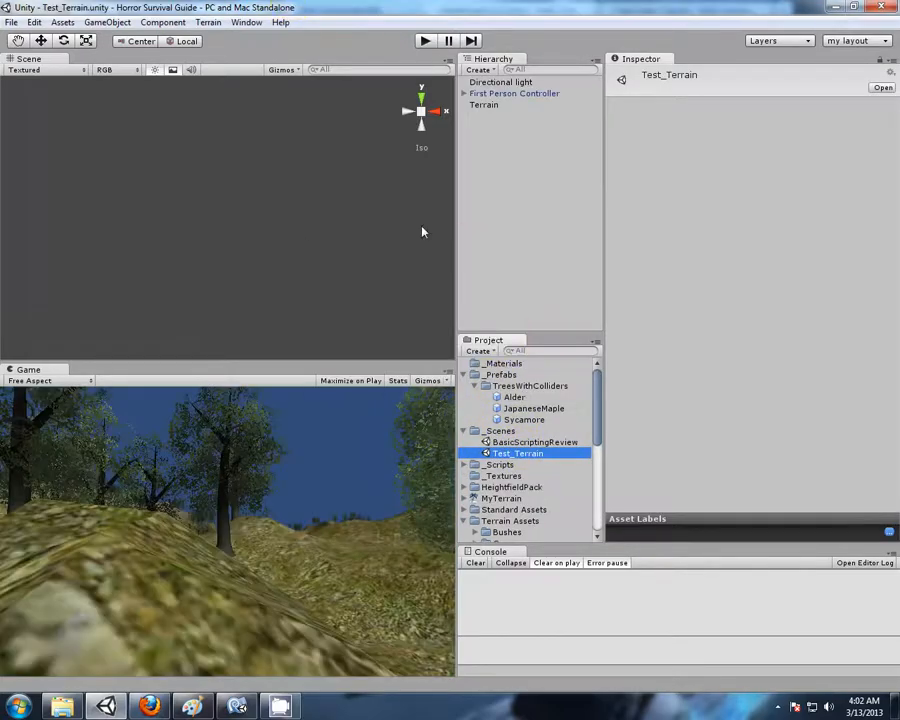
Select the Terrain and erase the placed Sycamore trees from the top view with a brush size of 100.
left_click(487, 105)
scroll(296, 196, "up", 10)
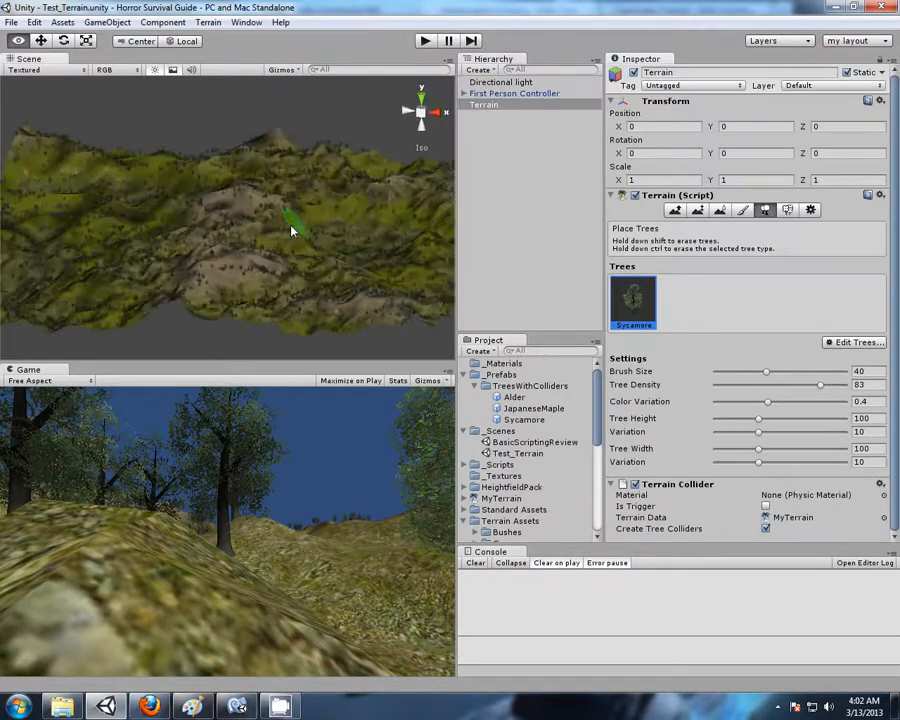
left_click_drag(293, 230, 213, 255, "alt")
scroll(223, 257, "down", 8)
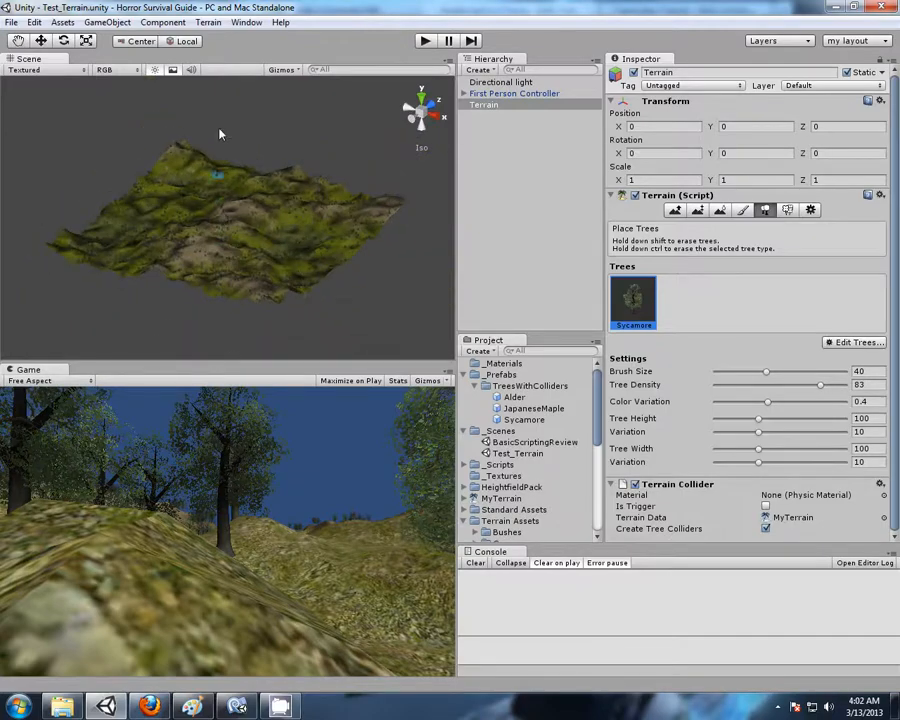
left_click_drag(221, 134, 405, 145, "alt")
left_click(423, 99)
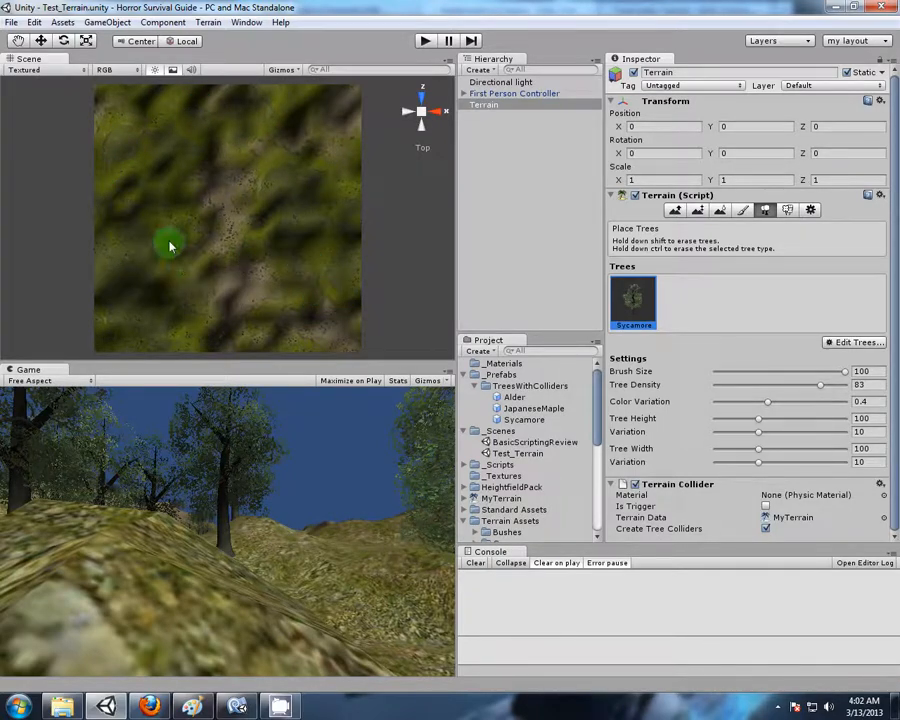
mouse_move(223, 237)
left_mouse_down("shift")
mouse_move(315, 270)
mouse_move(307, 230)
left_mouse_up("shift")
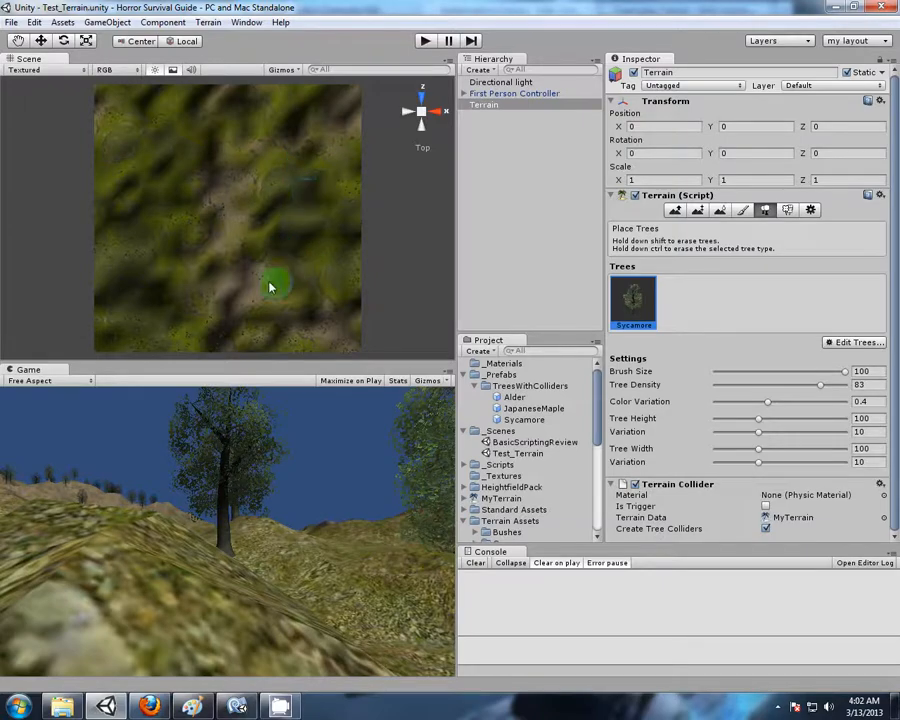
left_click_drag(269, 288, 247, 181, "shift")
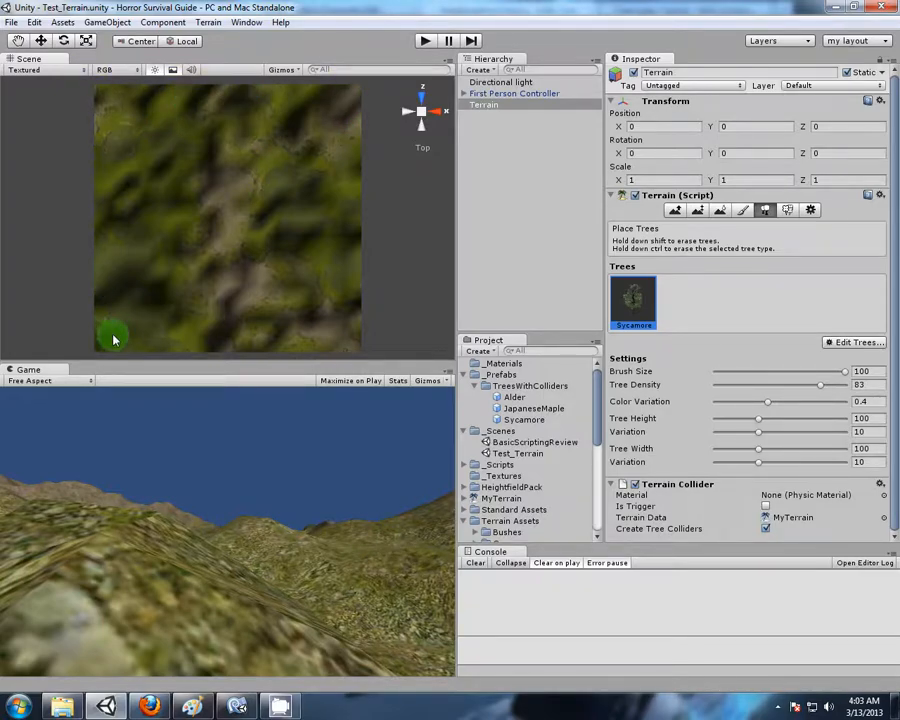
Paint Sycamore trees over the middle of the terrain with the tree brush at size 100 and density 83.
mouse_move(362, 321)
left_mouse_down("alt")
mouse_move(255, 221)
mouse_move(275, 239)
left_mouse_up("alt")
scroll(273, 236, "up", 15)
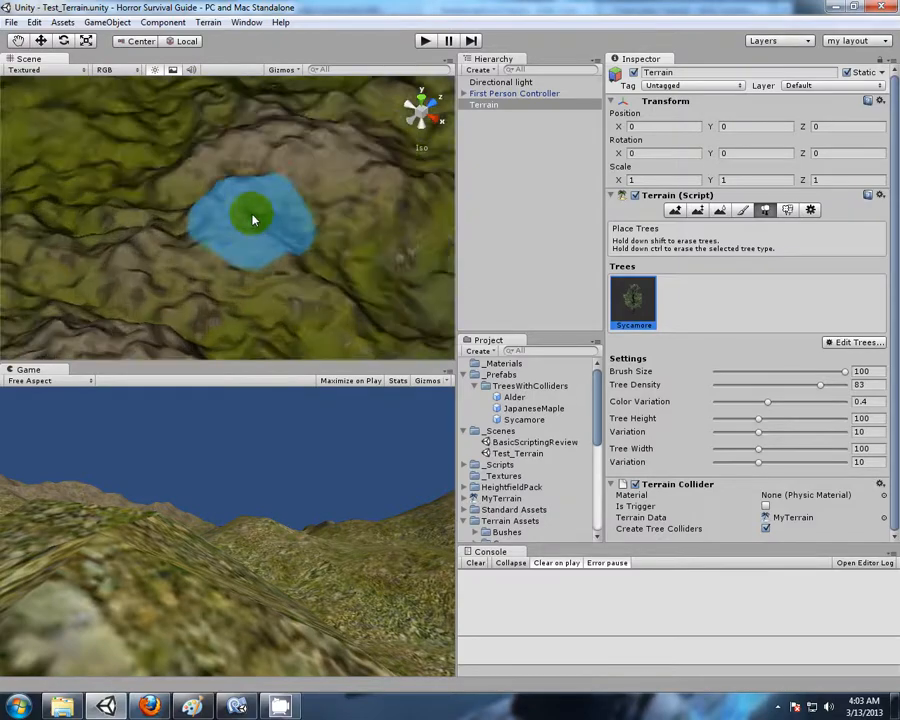
scroll(252, 220, "up", 3)
mouse_move(80, 167)
left_mouse_down("alt")
mouse_move(359, 181)
mouse_move(290, 222)
mouse_move(225, 190)
left_mouse_up("alt")
scroll(305, 192, "down", 10)
scroll(303, 184, "down", 8)
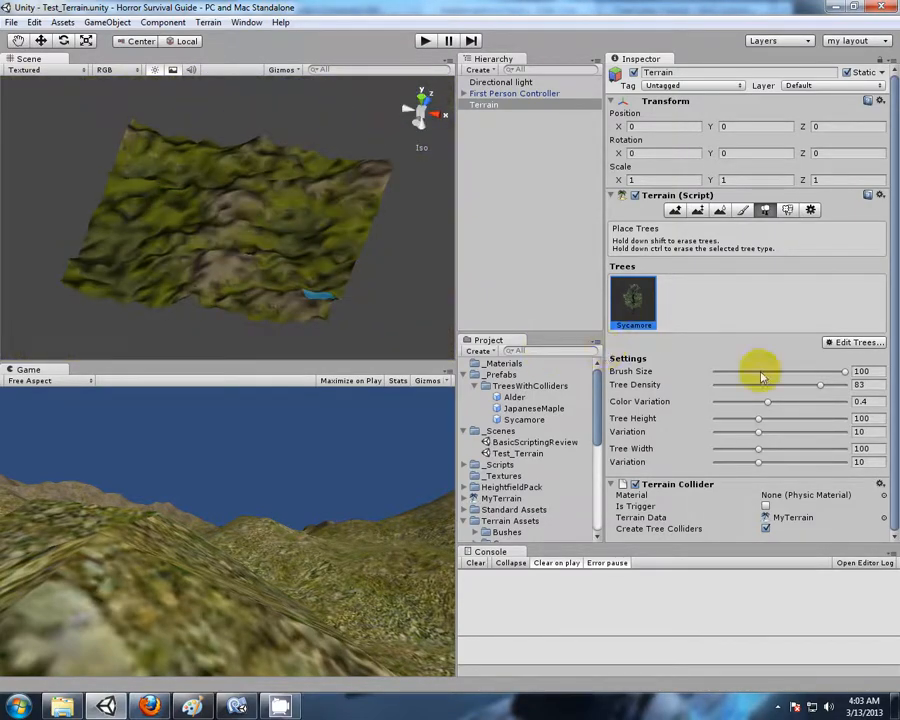
left_click(188, 230)
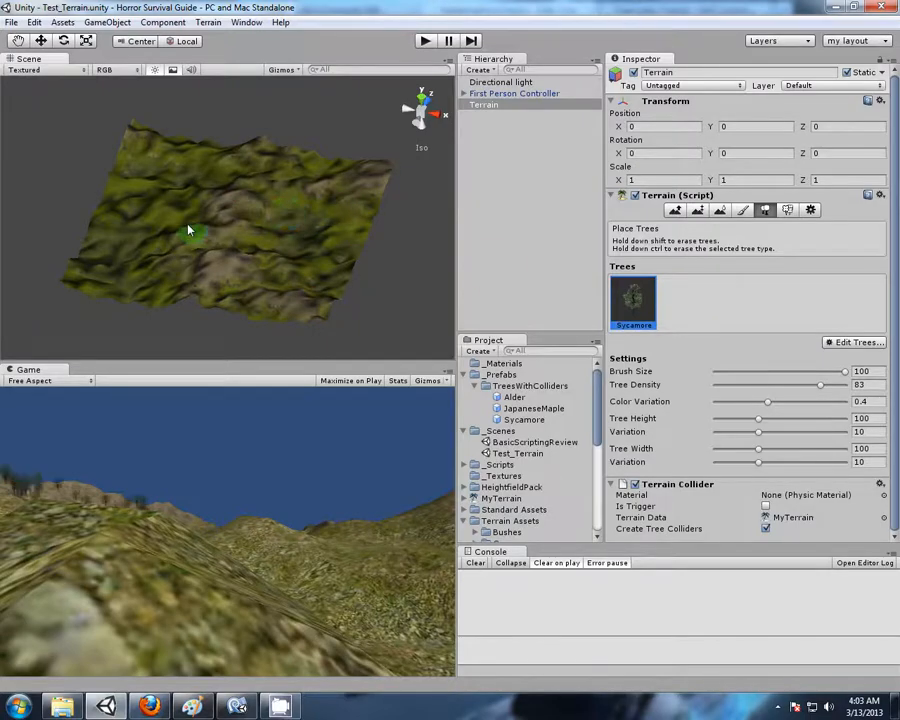
left_click(272, 266)
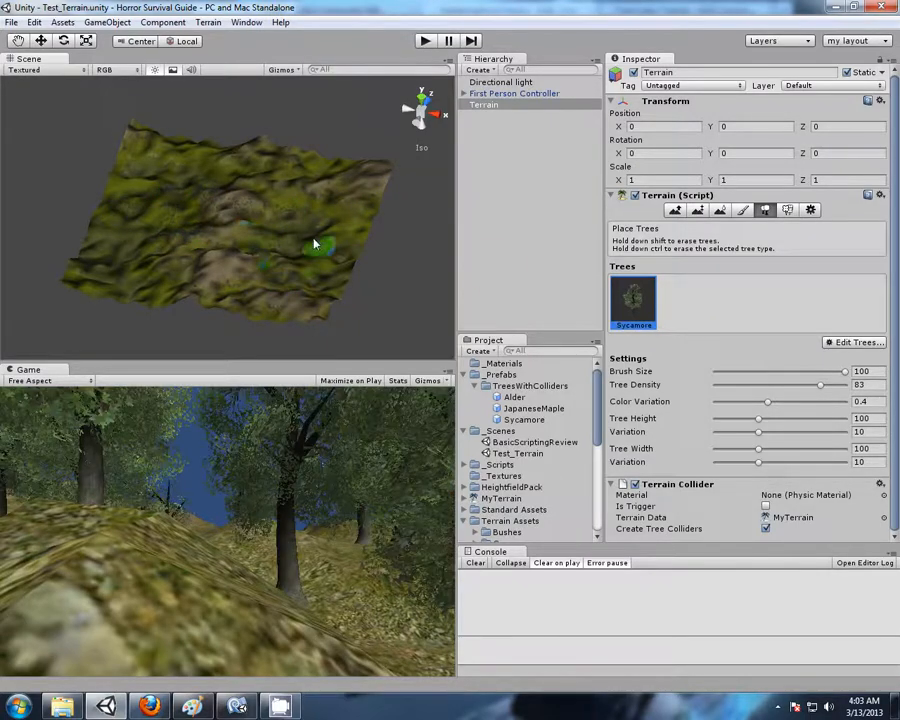
scroll(313, 241, "up", 8)
left_click_drag(352, 201, 298, 240, "alt")
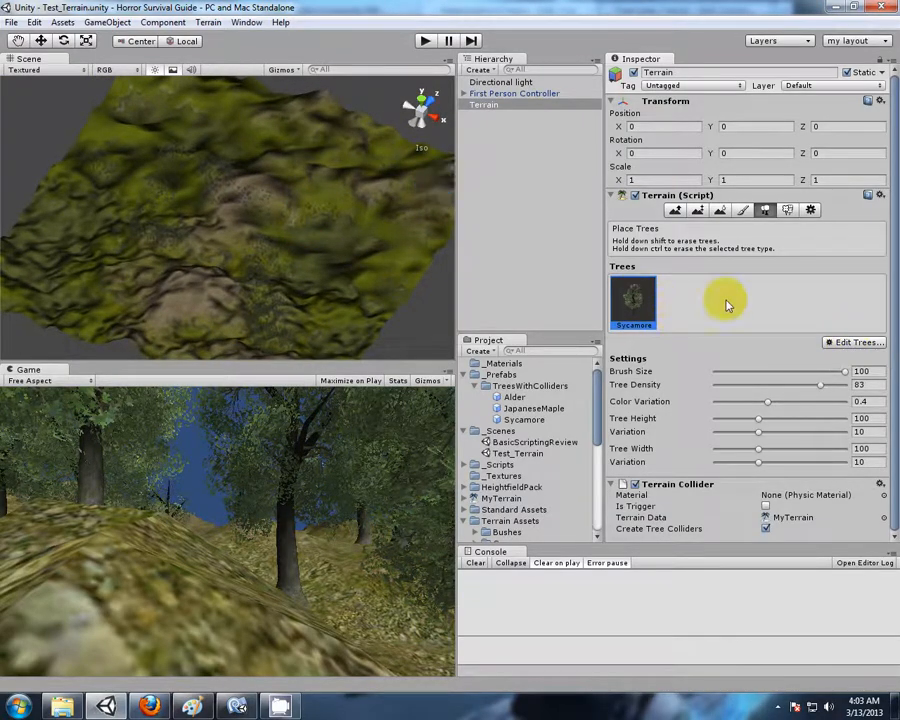
Remove the Sycamore from the terrain's list of trees.
left_click(845, 344)
left_click(828, 376)
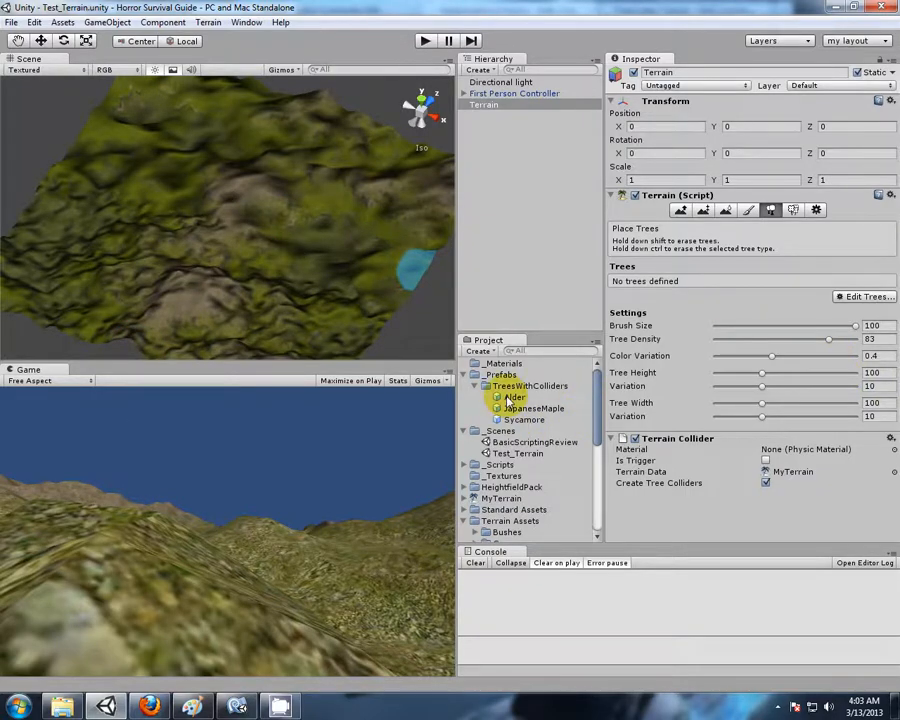
Add the Alder and JapaneseMaple prefabs from the TreesWithColliders folder to the terrain's list of trees.
left_click(850, 298)
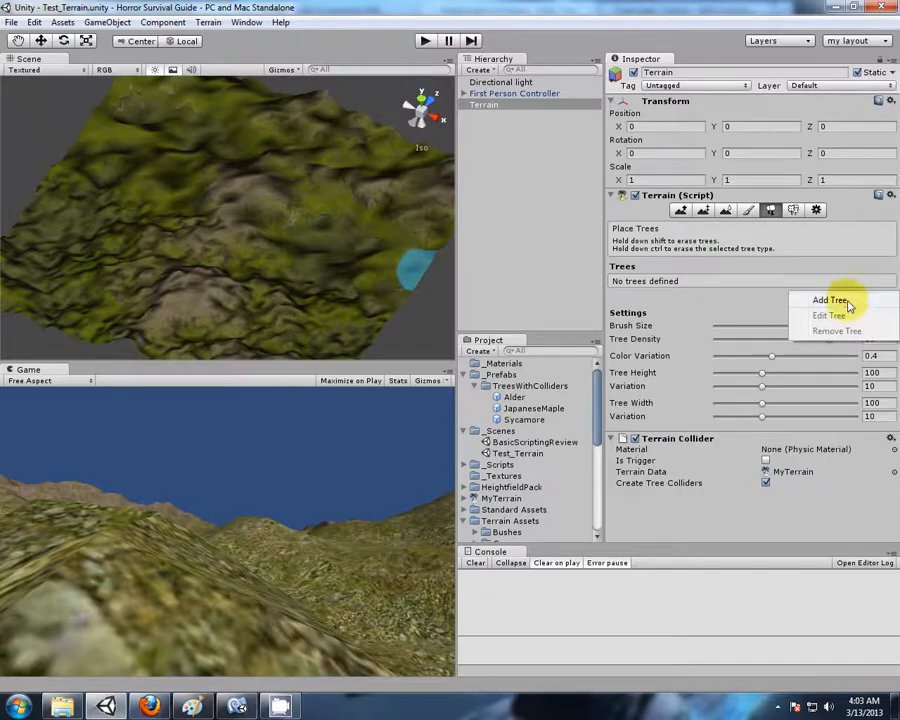
left_click(848, 304)
left_click_drag(512, 398, 127, 46)
left_click(193, 178)
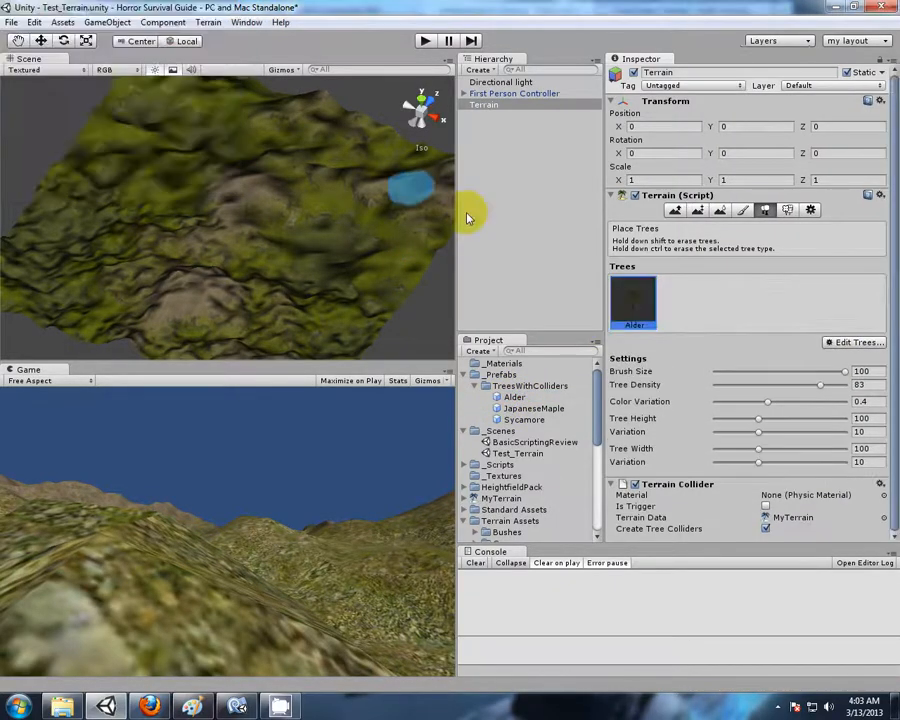
left_click(848, 341)
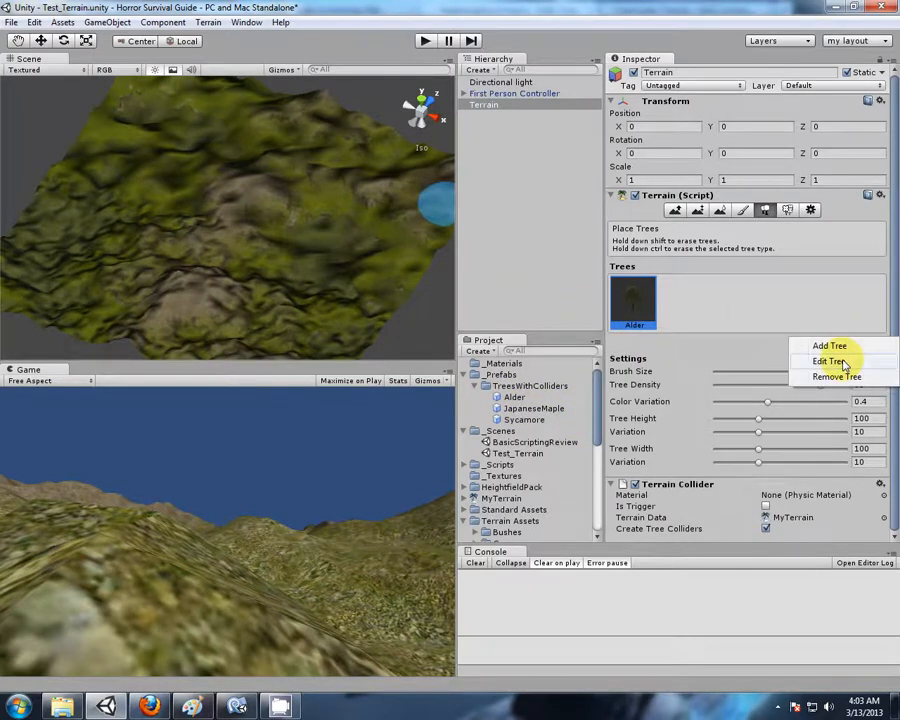
left_click(830, 346)
left_click_drag(527, 410, 138, 50)
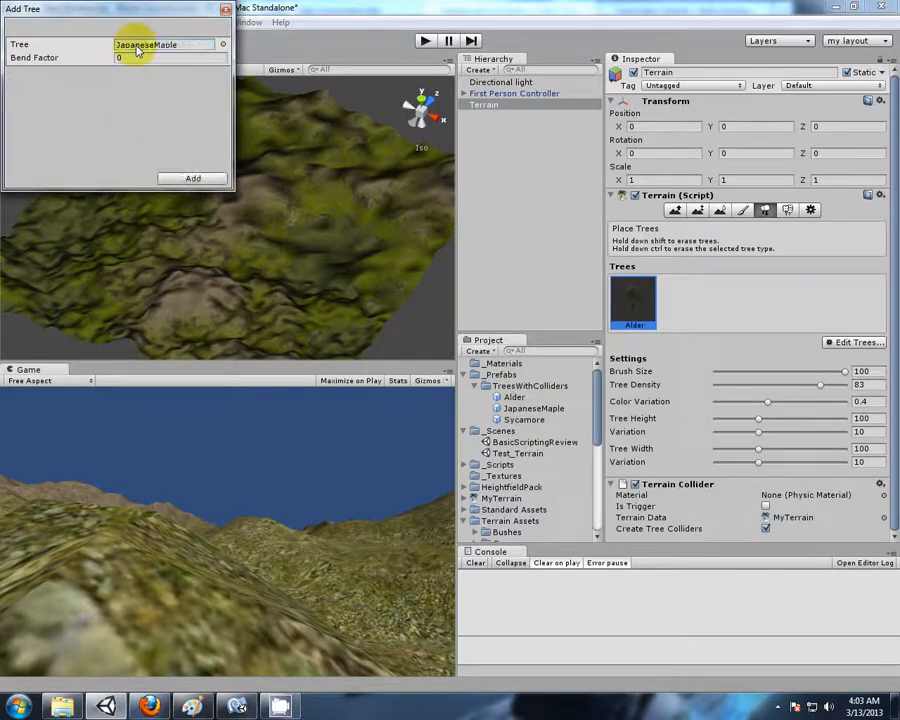
left_click(193, 179)
Add the Sycamore prefab from the TreesWithColliders folder to the terrain's list of trees.
left_click(836, 341)
left_click(838, 347)
left_click_drag(530, 419, 170, 47)
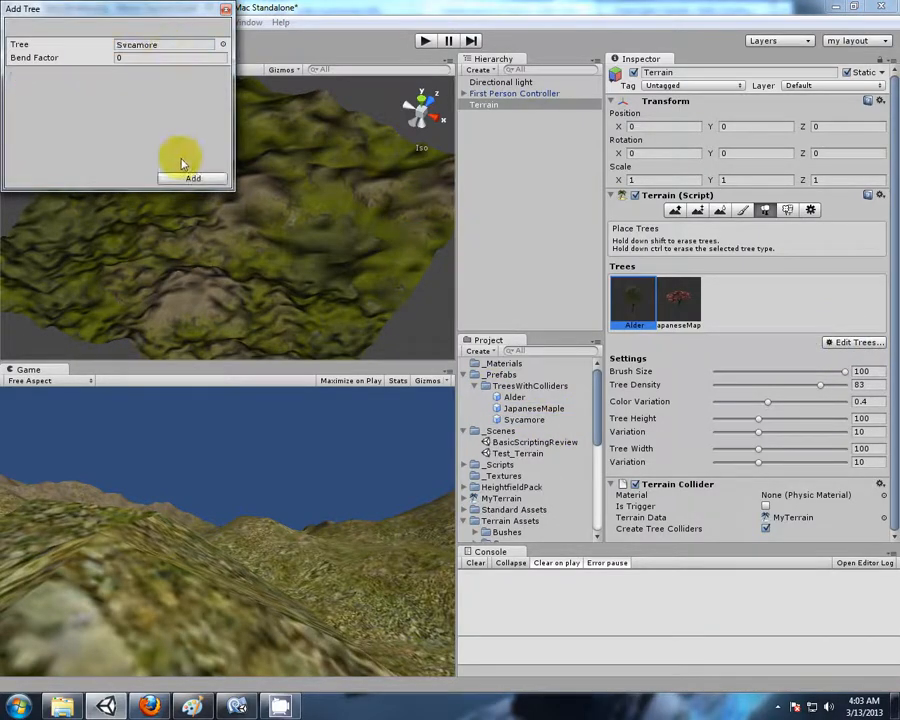
left_click(190, 179)
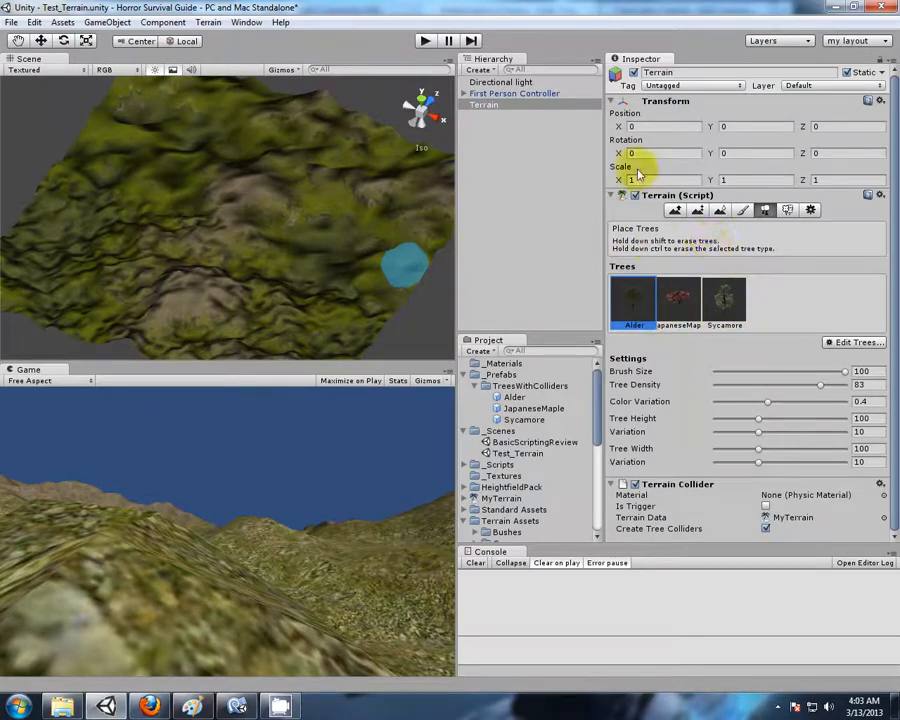
Mass place 5000 trees across the whole terrain.
left_click(208, 22)
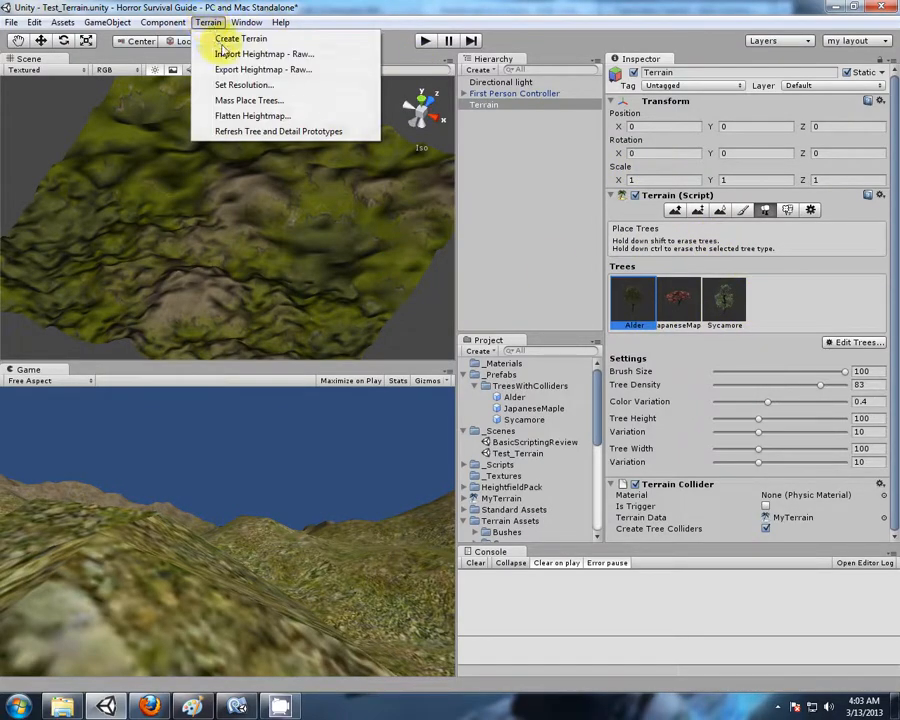
left_click(248, 101)
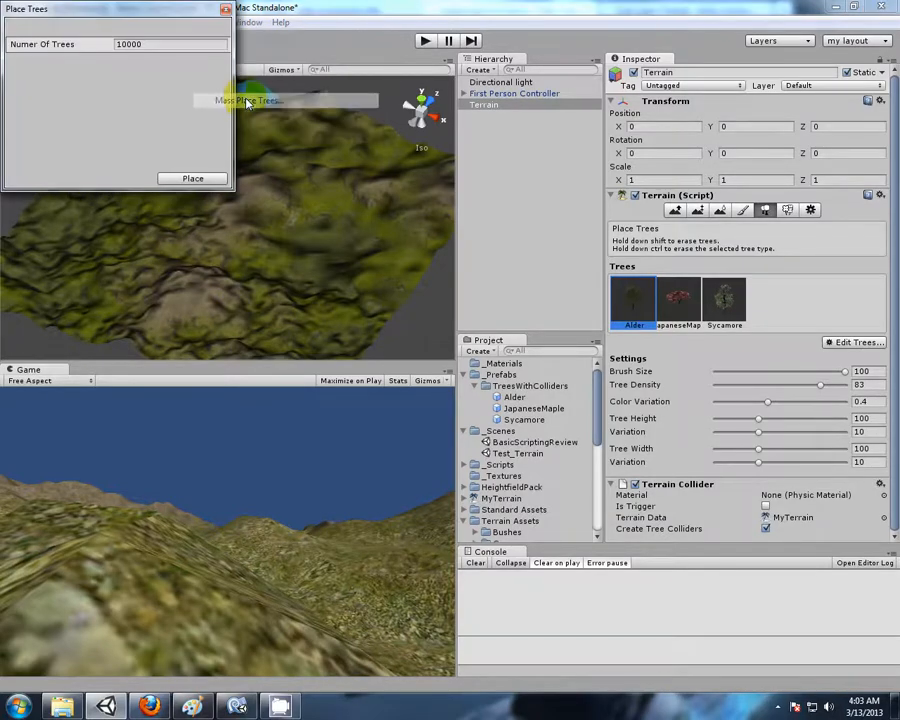
left_click(126, 45)
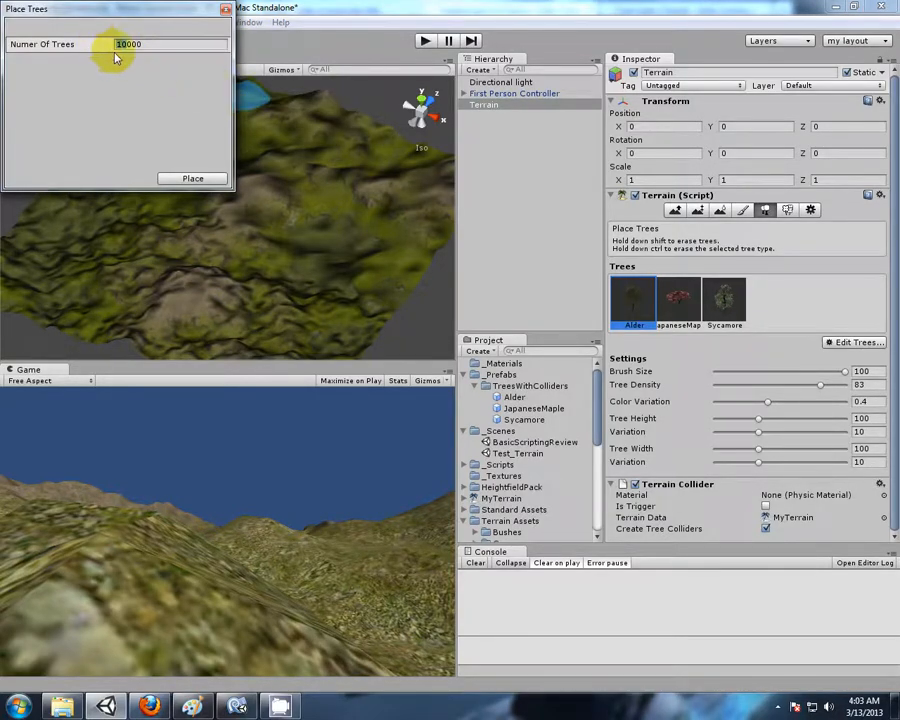
type("5000")
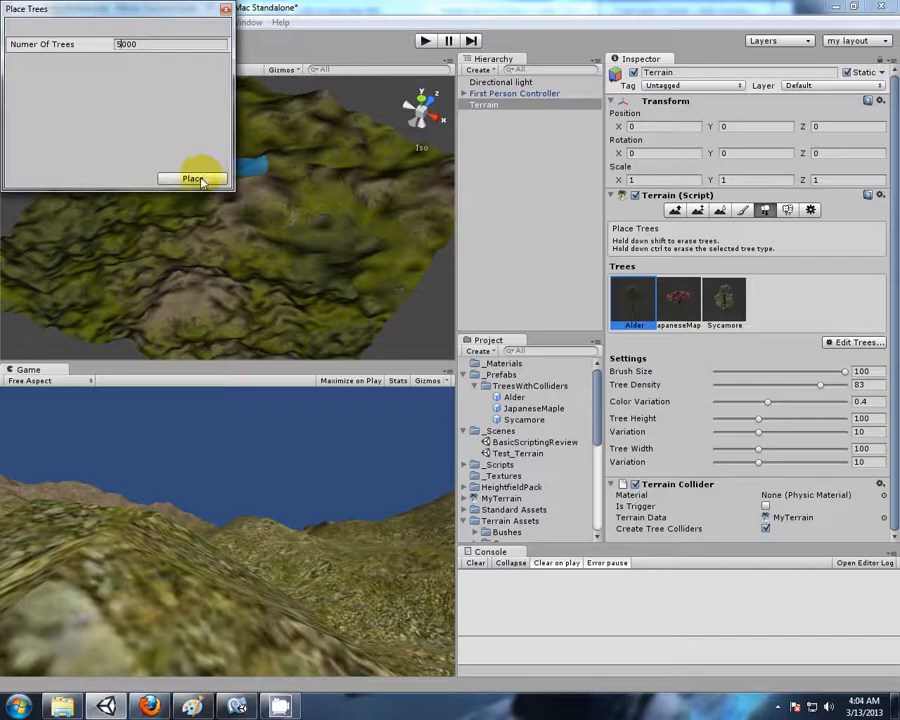
left_click(193, 180)
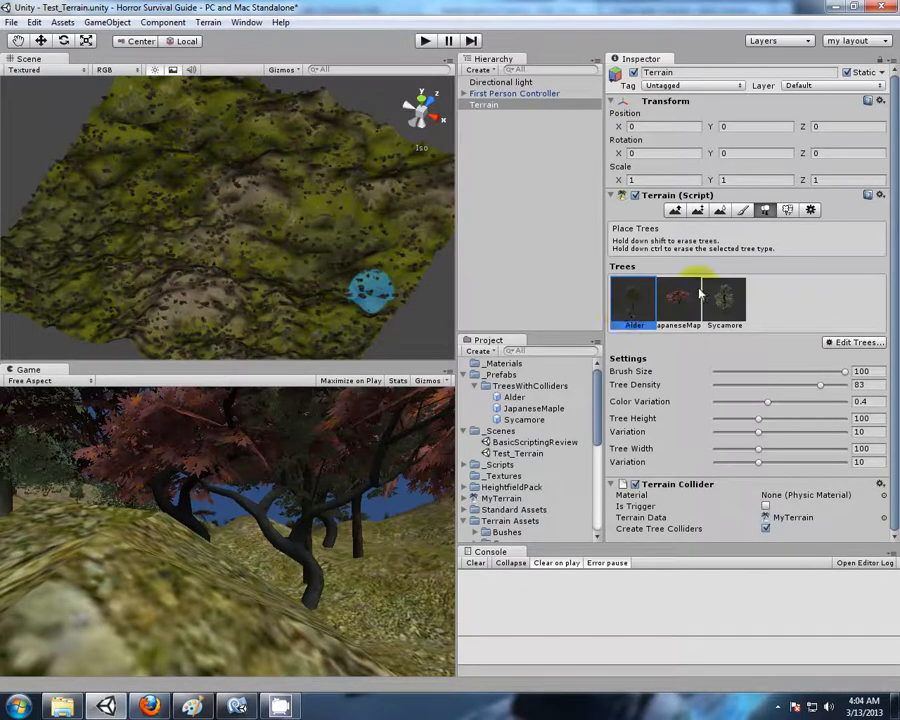
Play-test the scene by walking through the forest and into tree trunks to check their collisions, and stop the game.
left_click(424, 42)
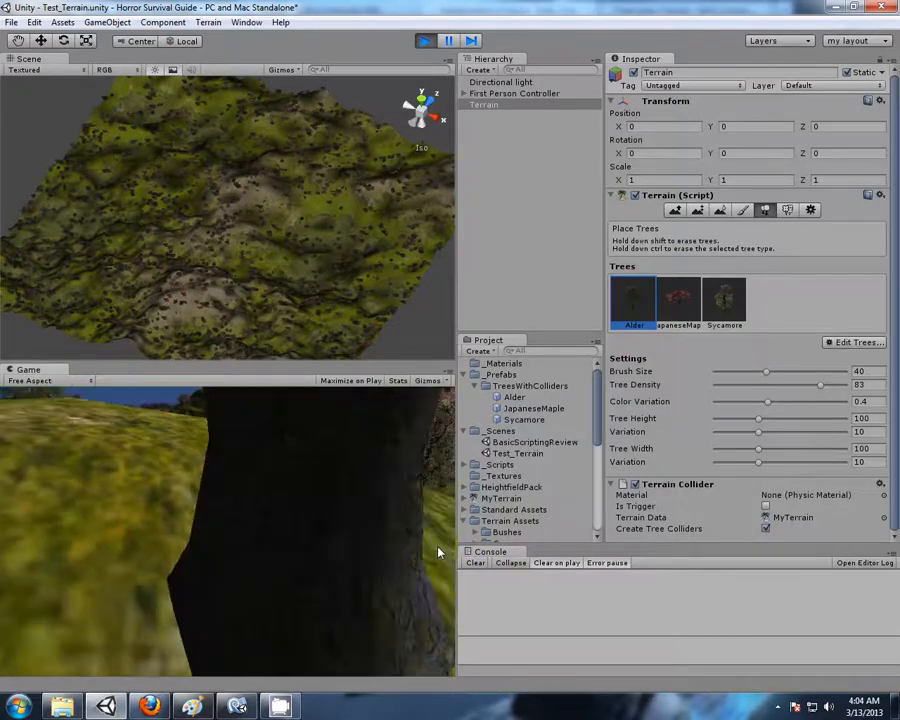
key("w")
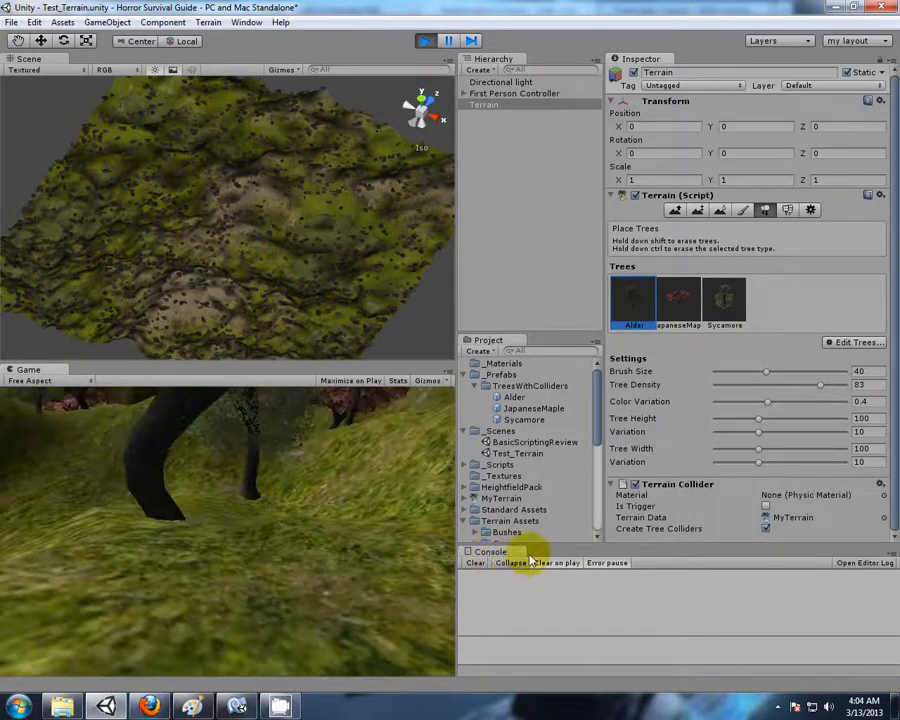
key("w")
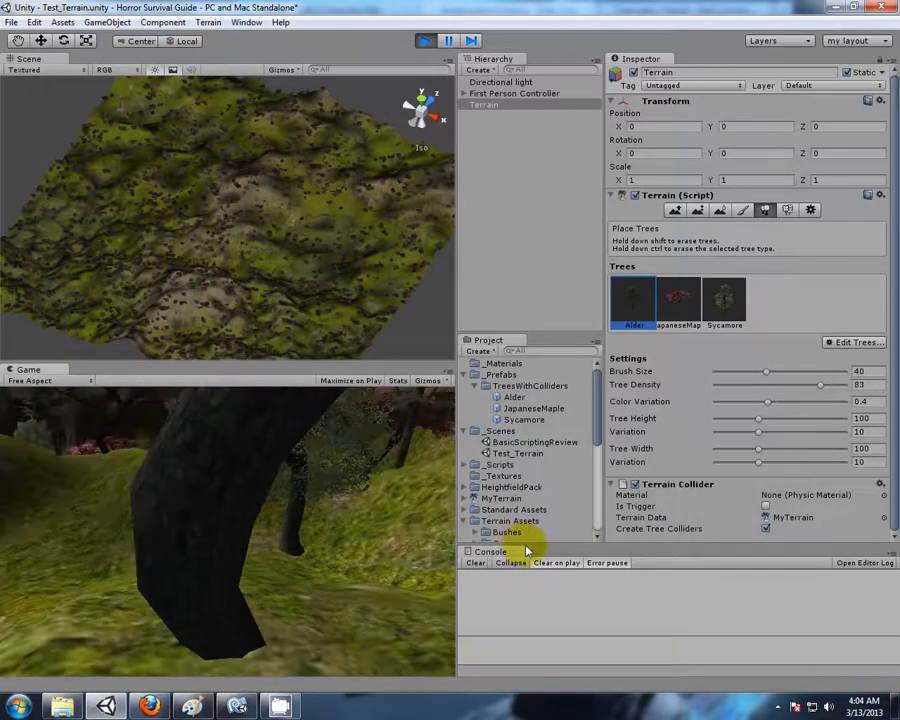
key("w")
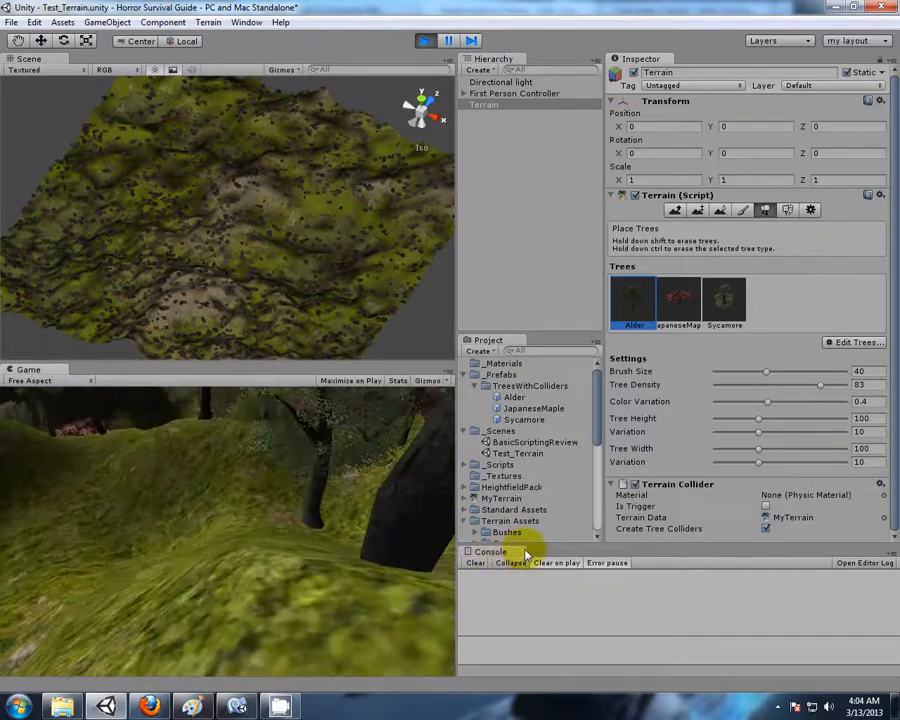
key("w")
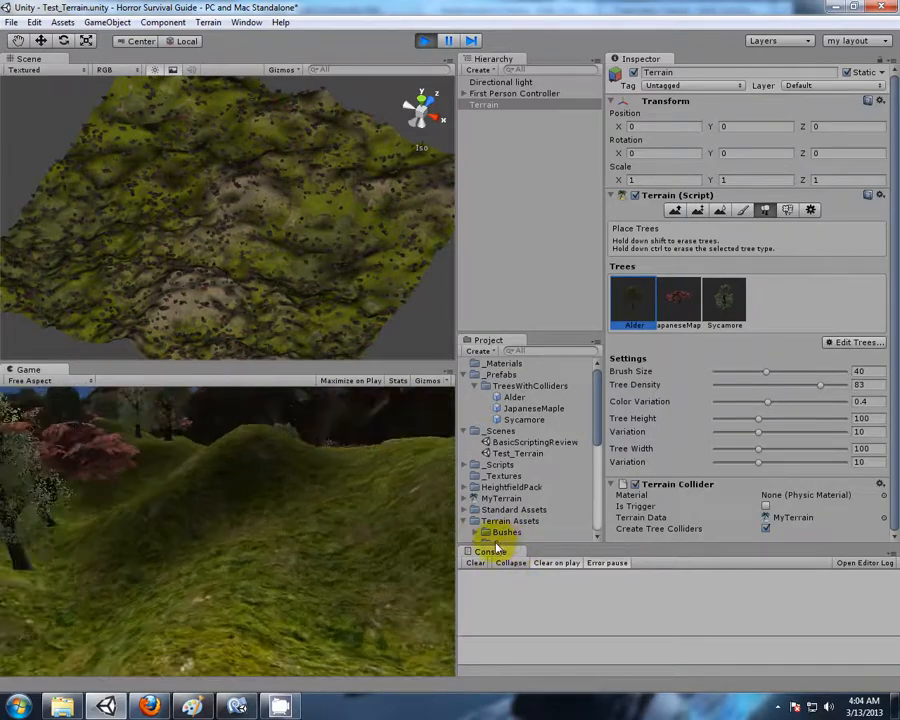
key("w")
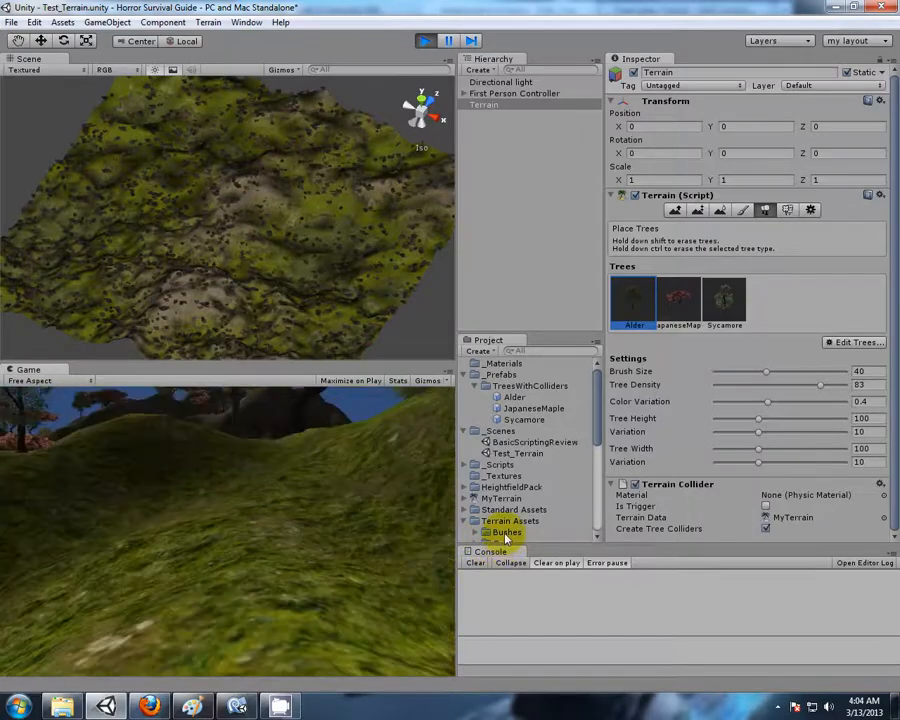
key("w")
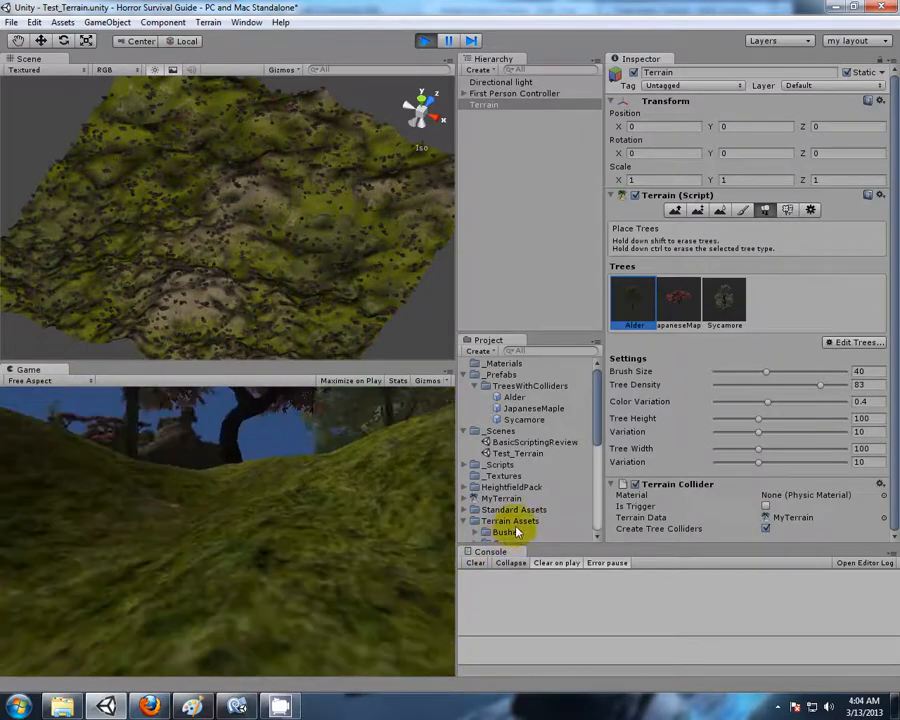
key("w")
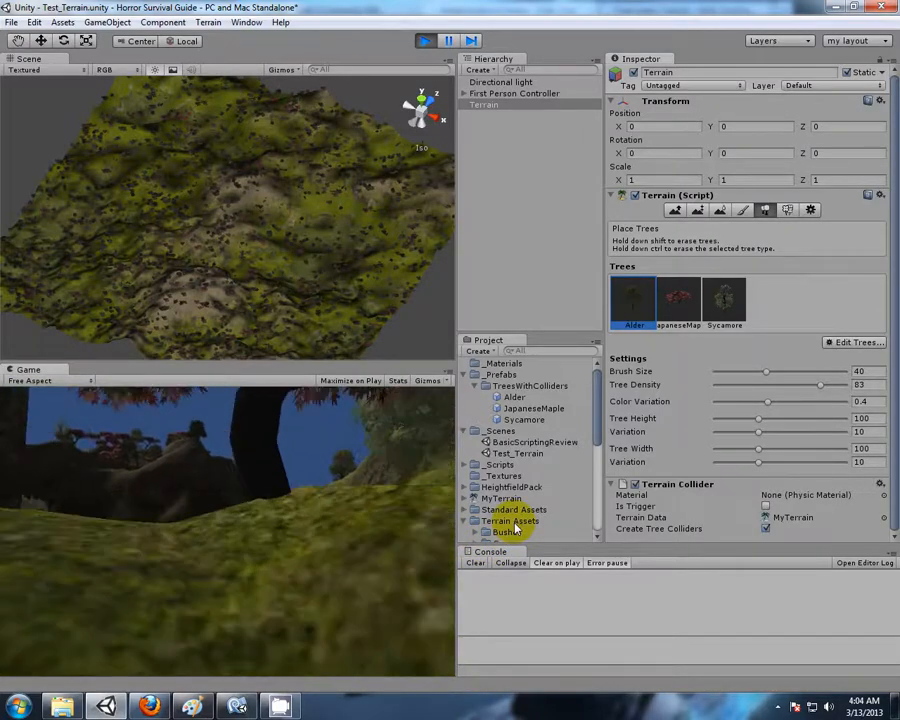
key("w")
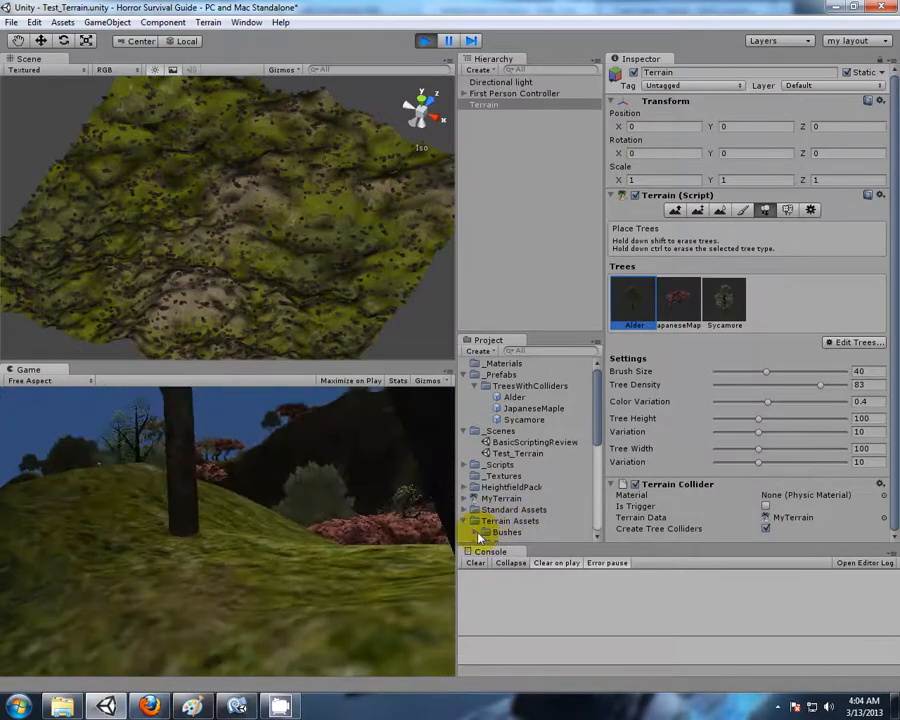
key("w")
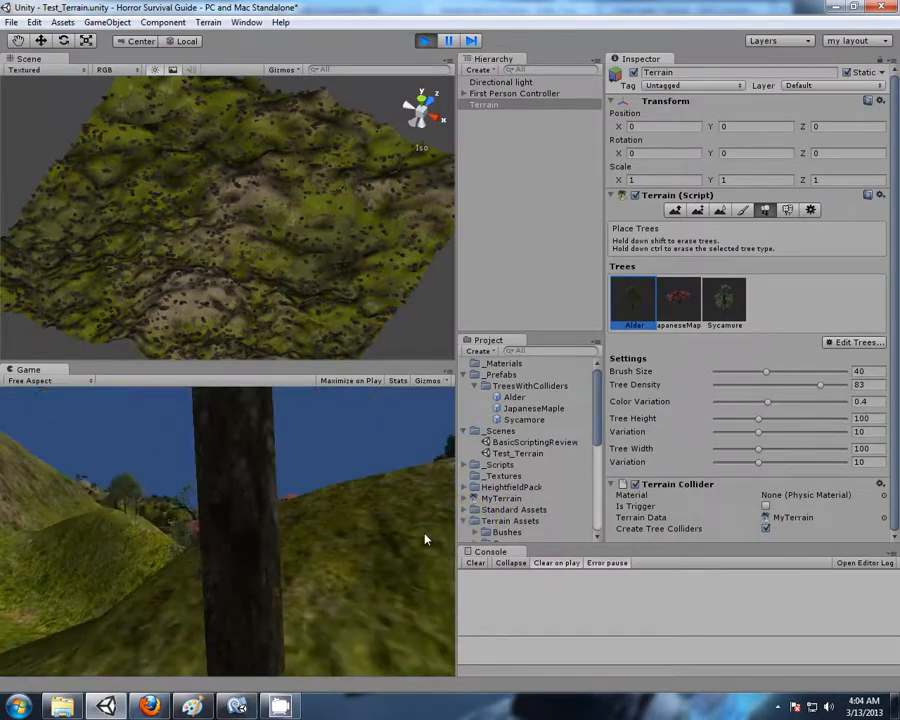
key("w")
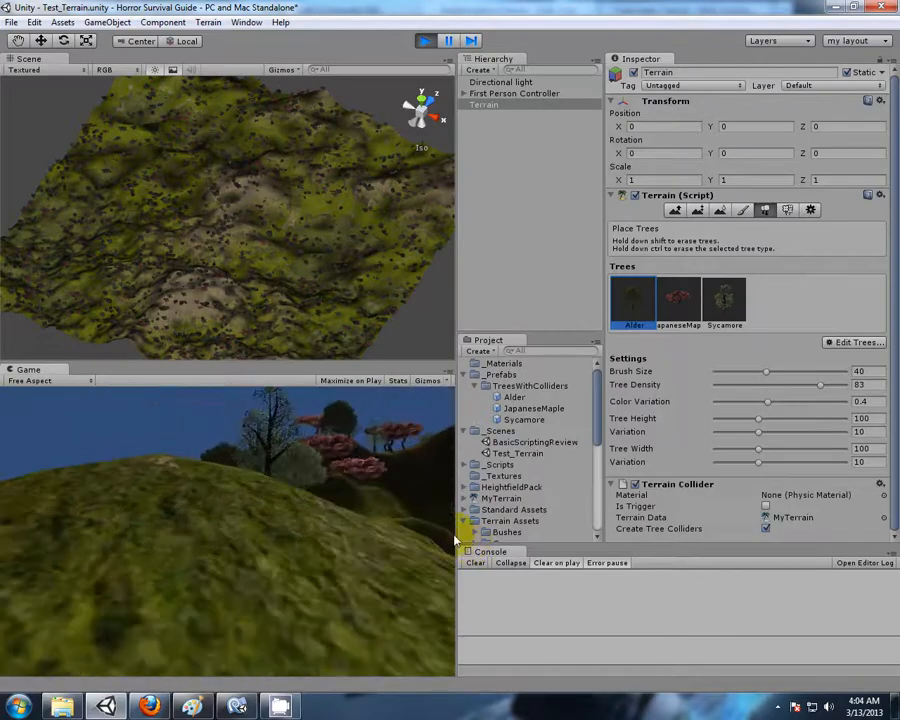
key("w")
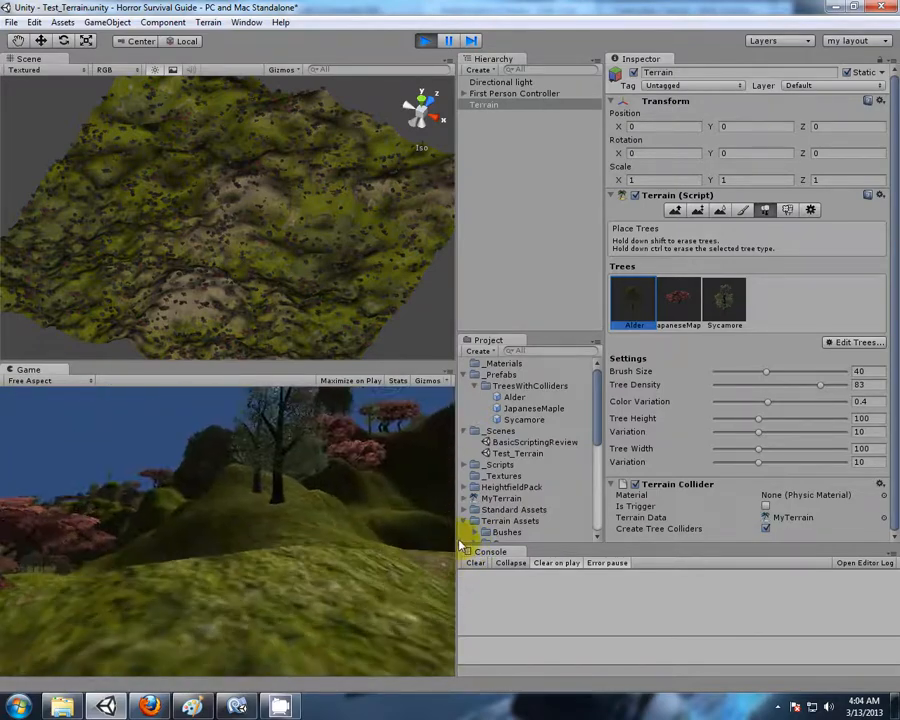
key("w")
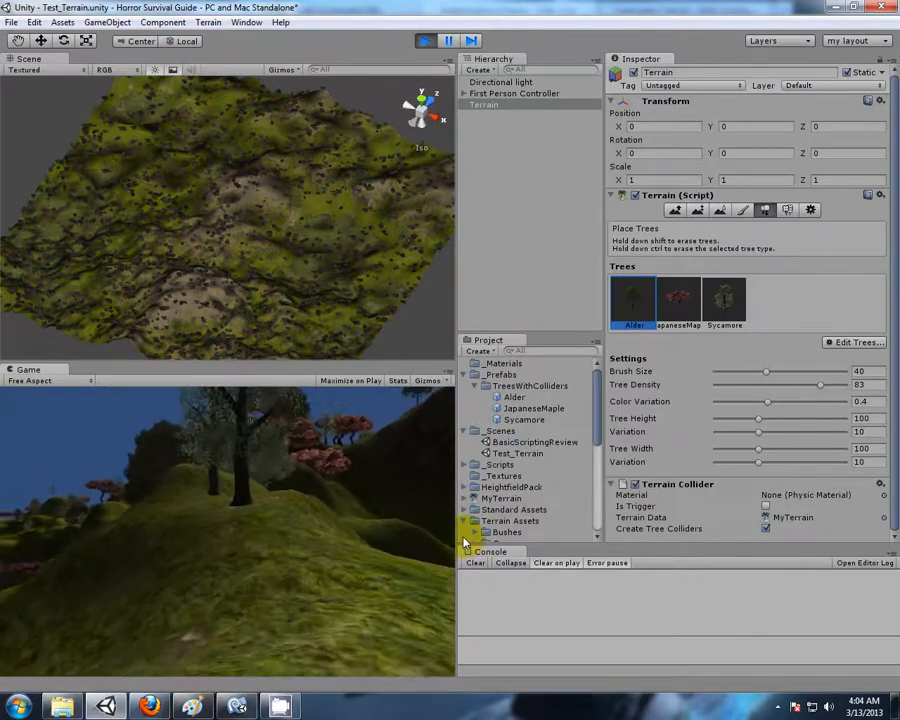
key("w")
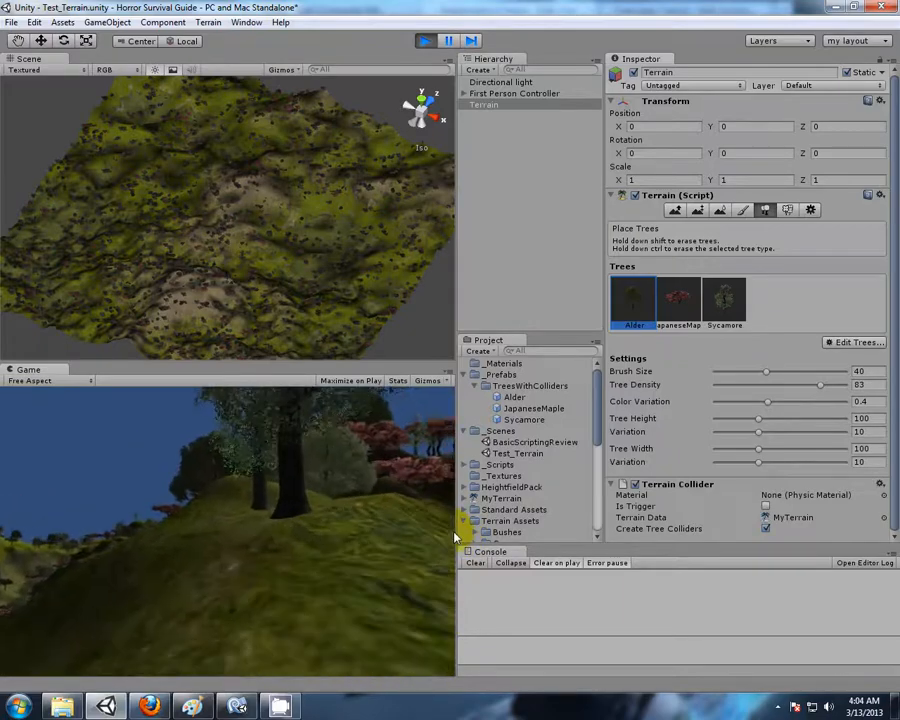
key("w")
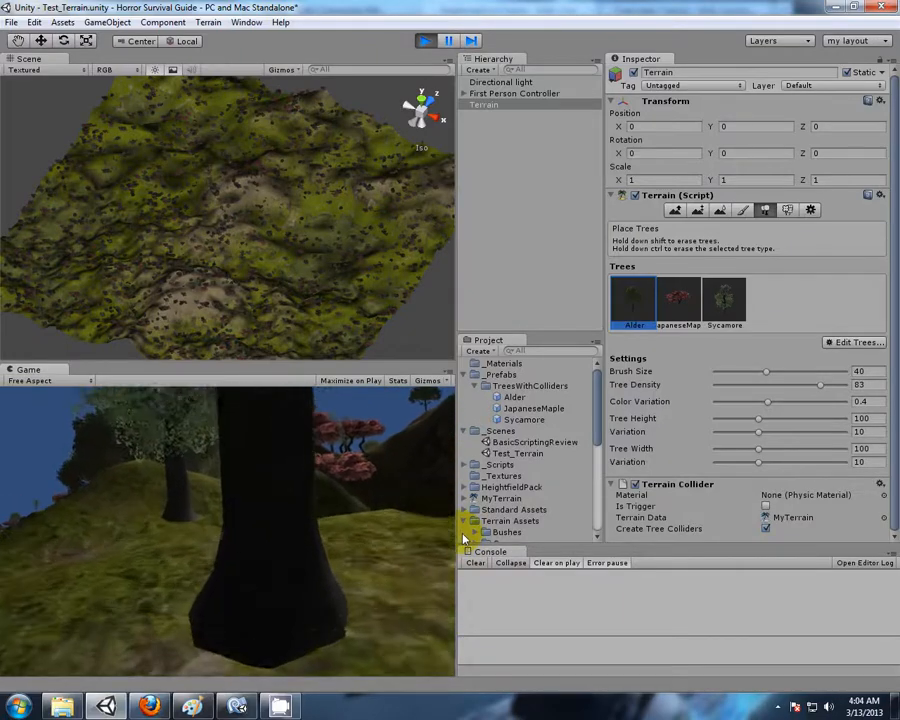
key("w")
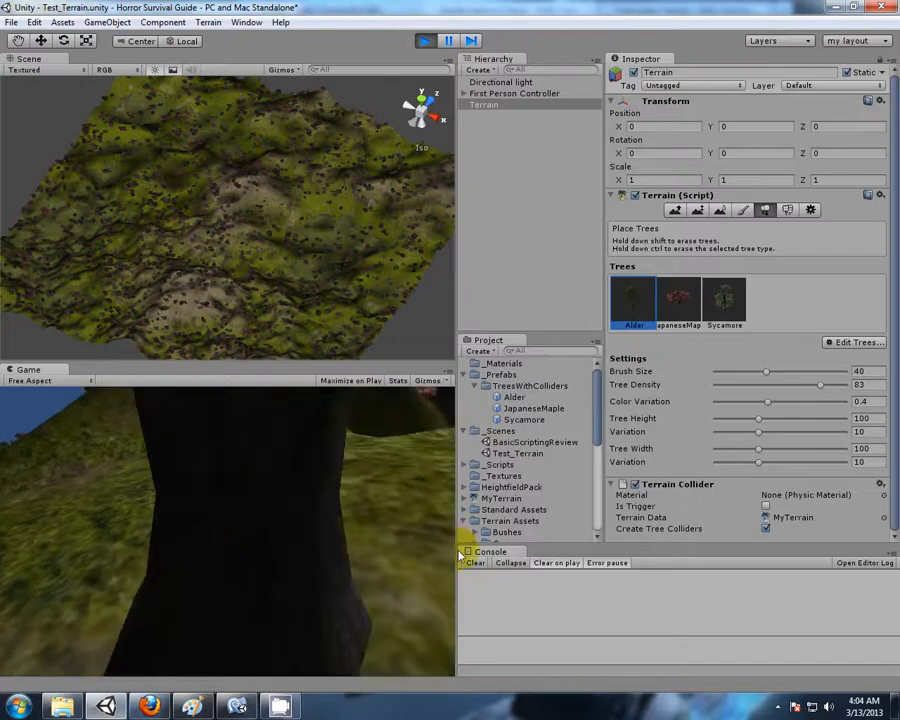
key("w")
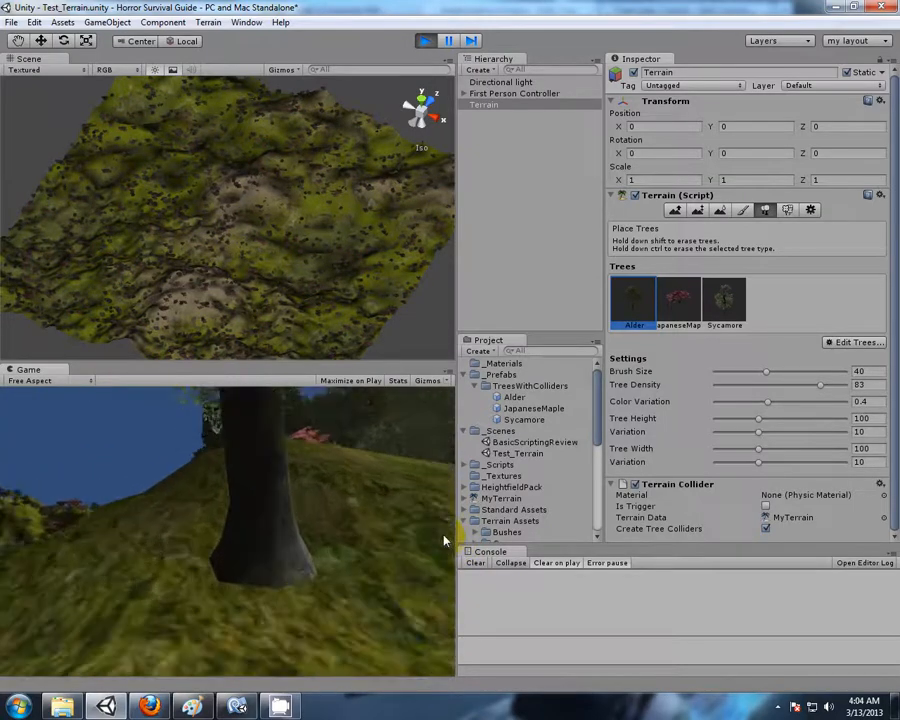
key("w")
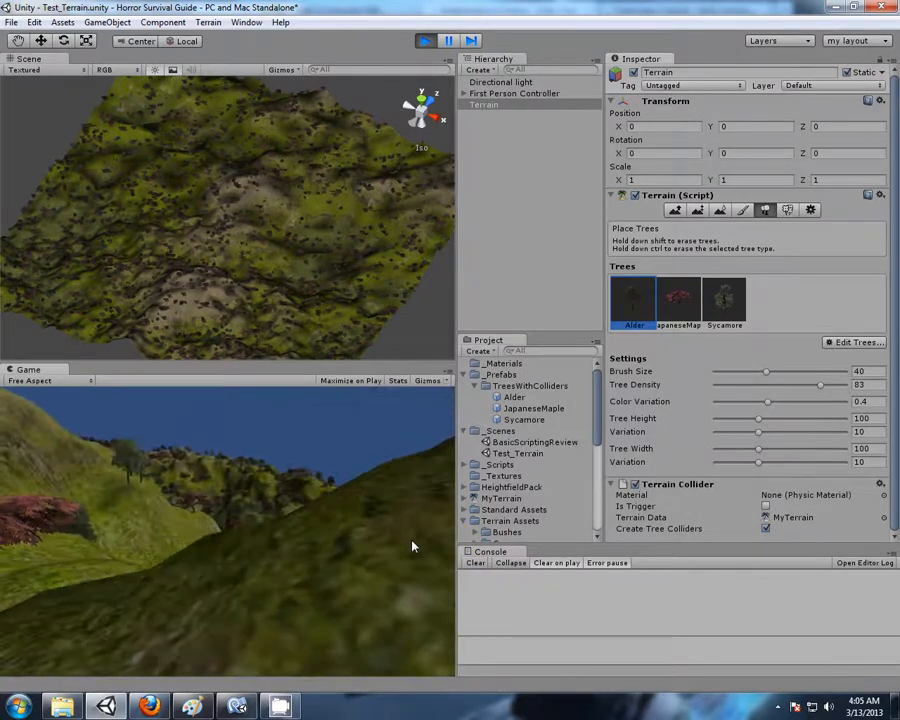
left_click(423, 43)
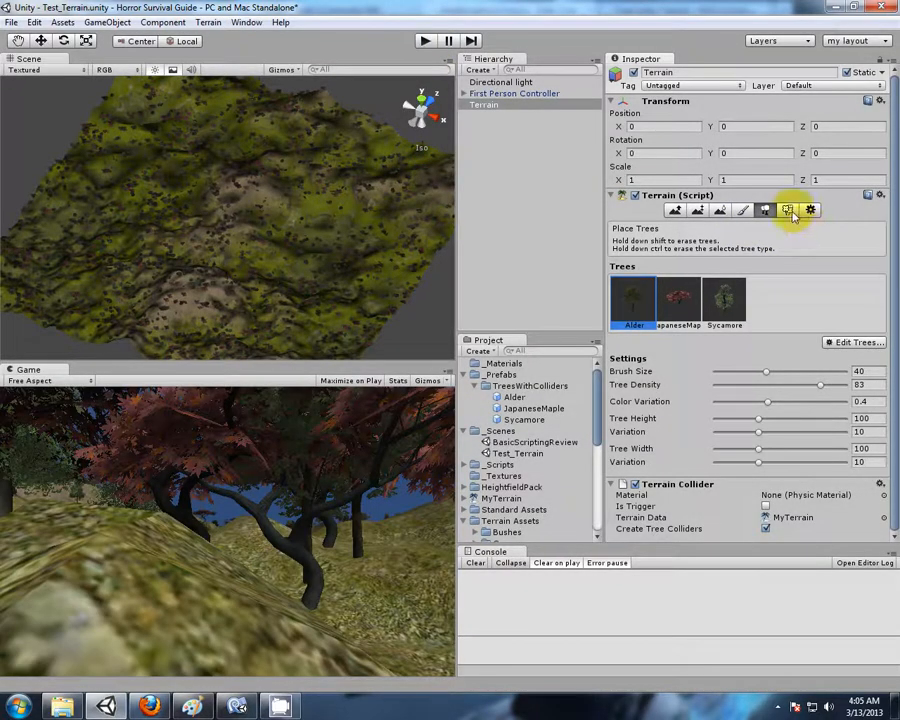
Add the Fern texture from the Terrain Assets Grass folder to the terrain's details as a grass texture.
left_click(790, 212)
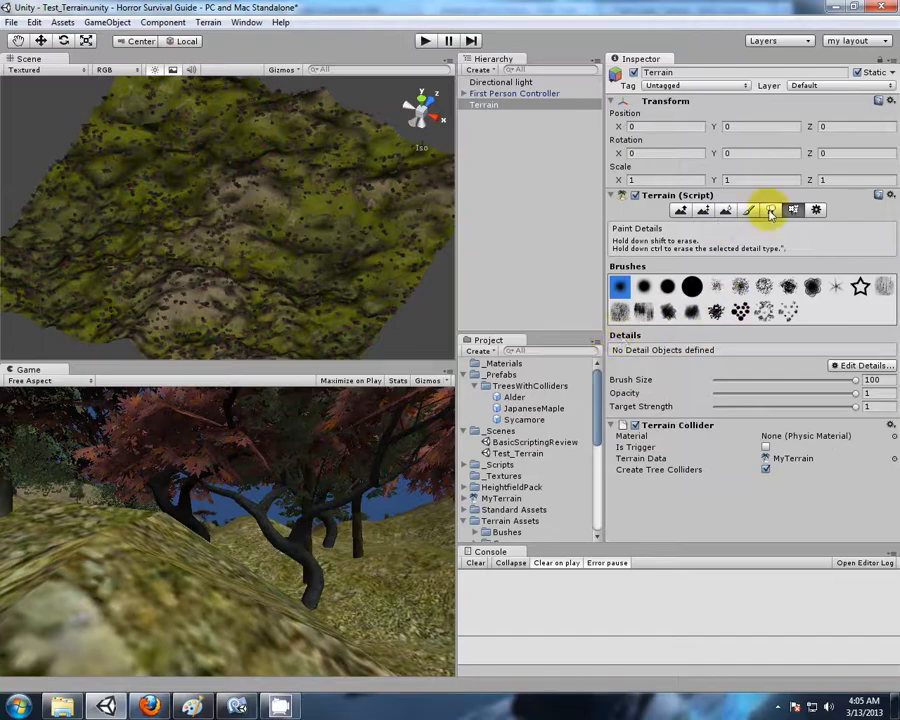
left_click(862, 367)
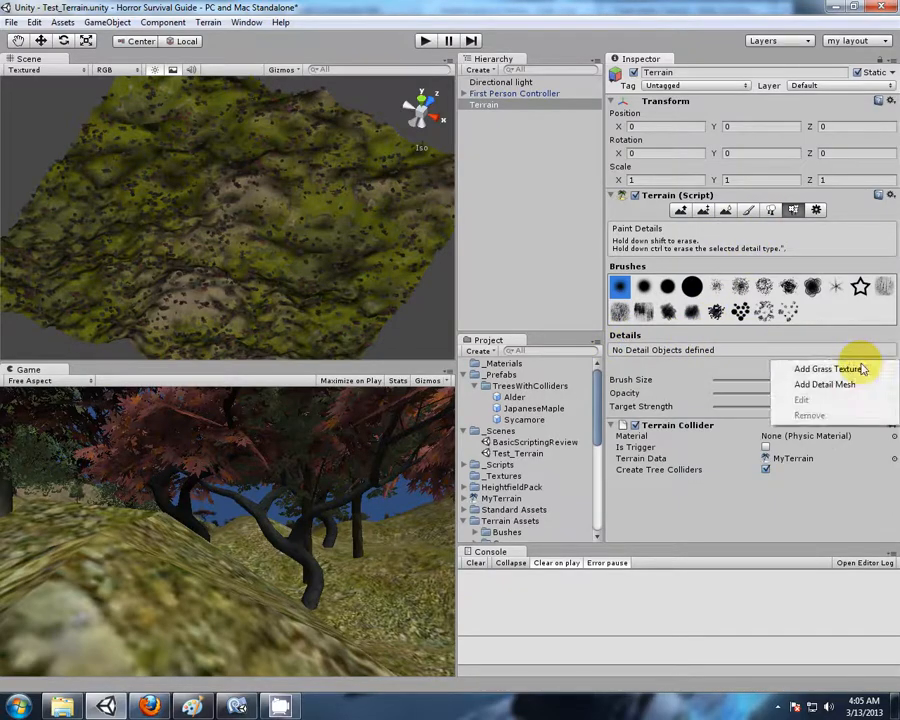
left_click(849, 371)
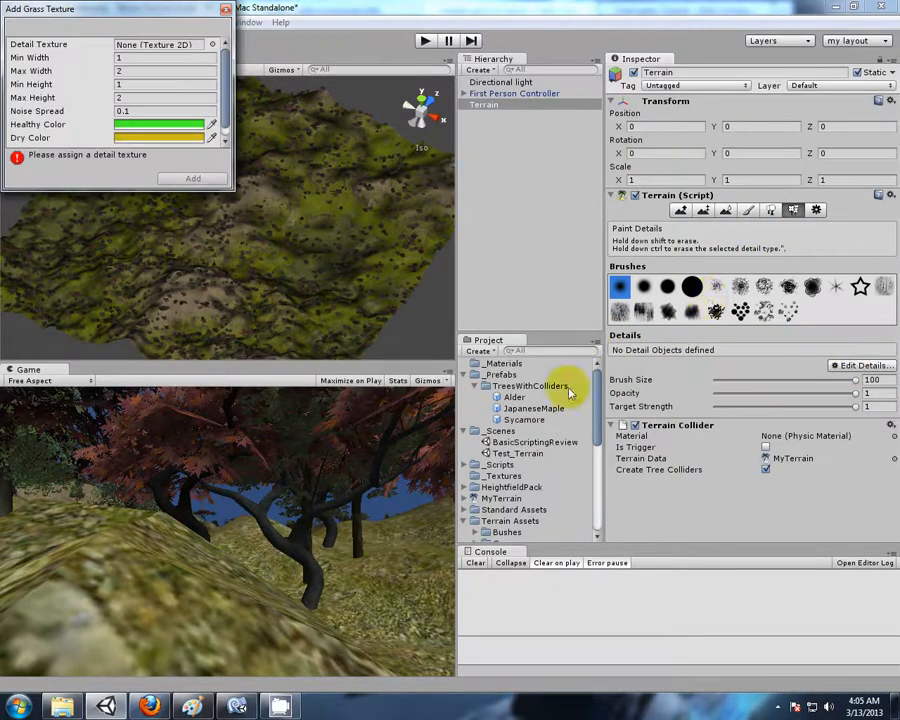
scroll(594, 440, "down", 3)
scroll(575, 490, "down", 3)
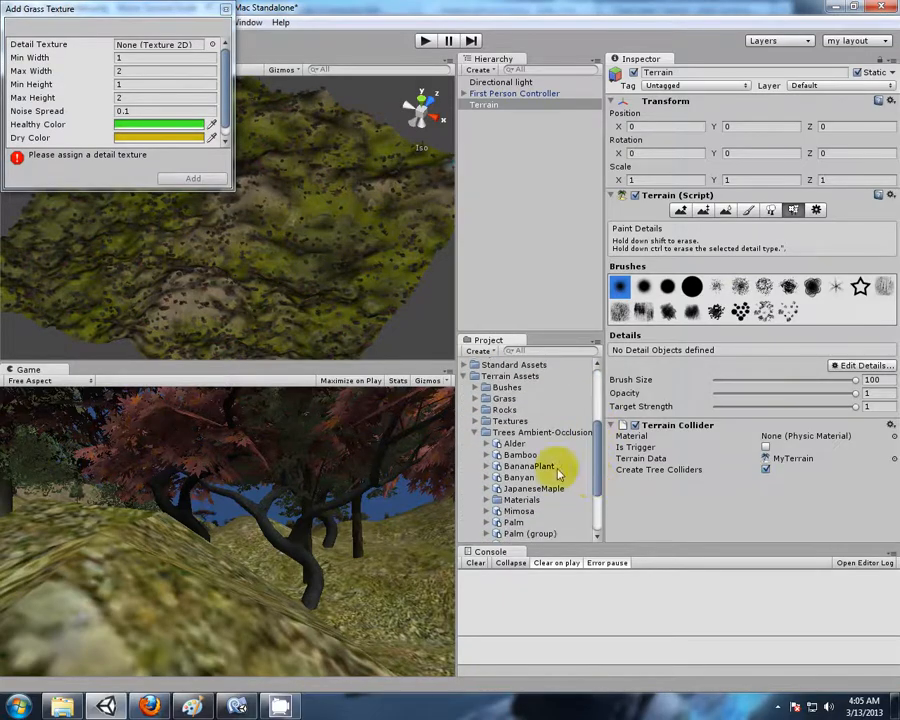
left_click(477, 433)
left_click(476, 481)
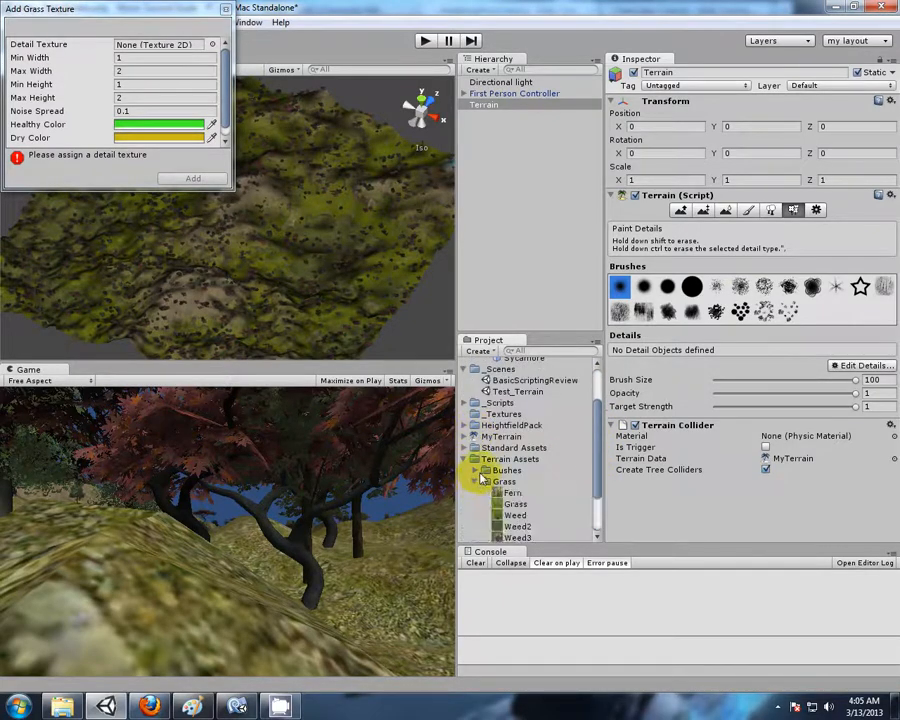
scroll(505, 470, "down", 2)
left_click_drag(513, 428, 140, 44)
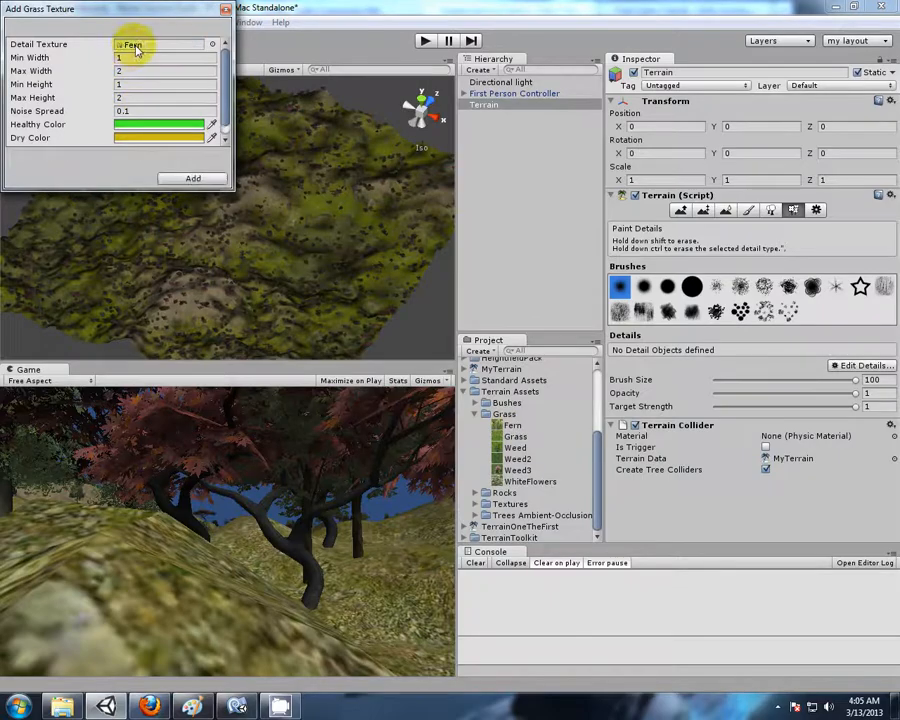
left_click(193, 180)
Add the Grass texture from the Grass folder to the terrain's details as a grass texture.
left_click(855, 409)
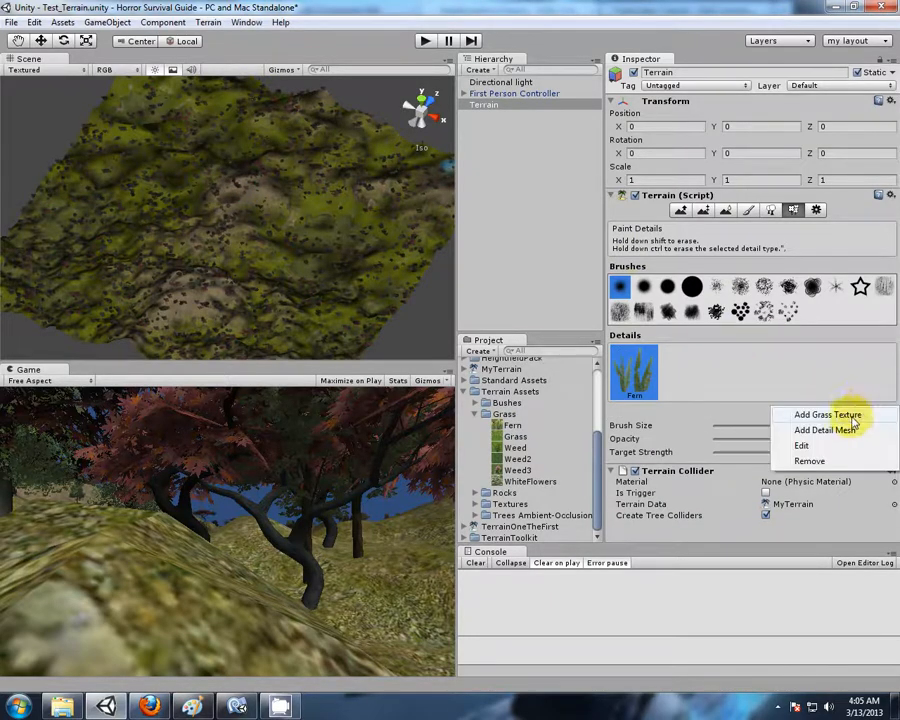
left_click(850, 415)
left_click_drag(519, 443, 150, 45)
left_click(190, 179)
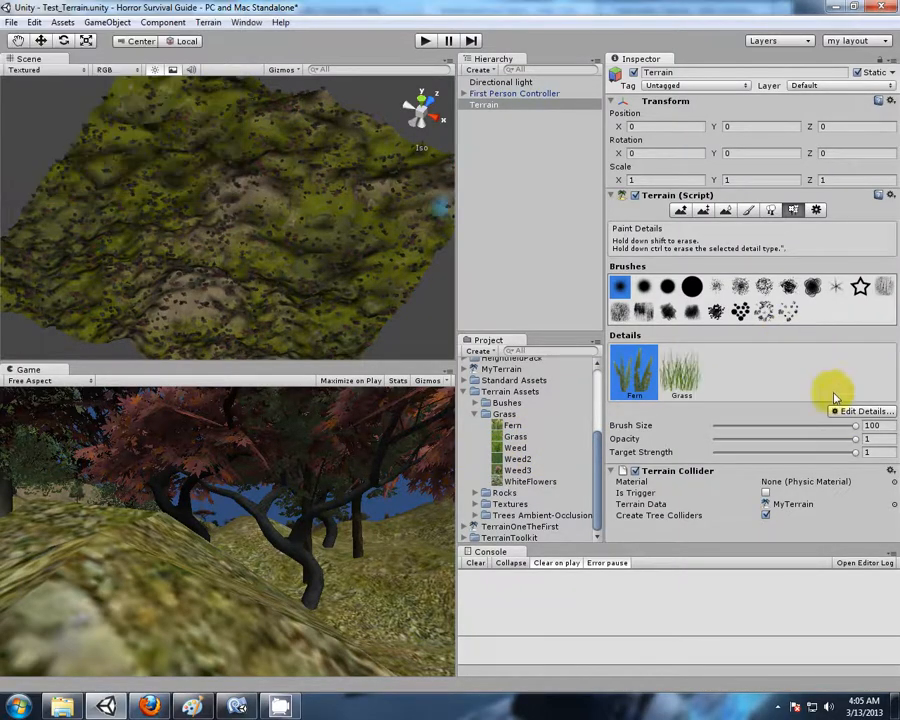
Add the Weed3 texture from the Grass folder to the terrain's details as a grass texture.
left_click(845, 411)
left_click(850, 415)
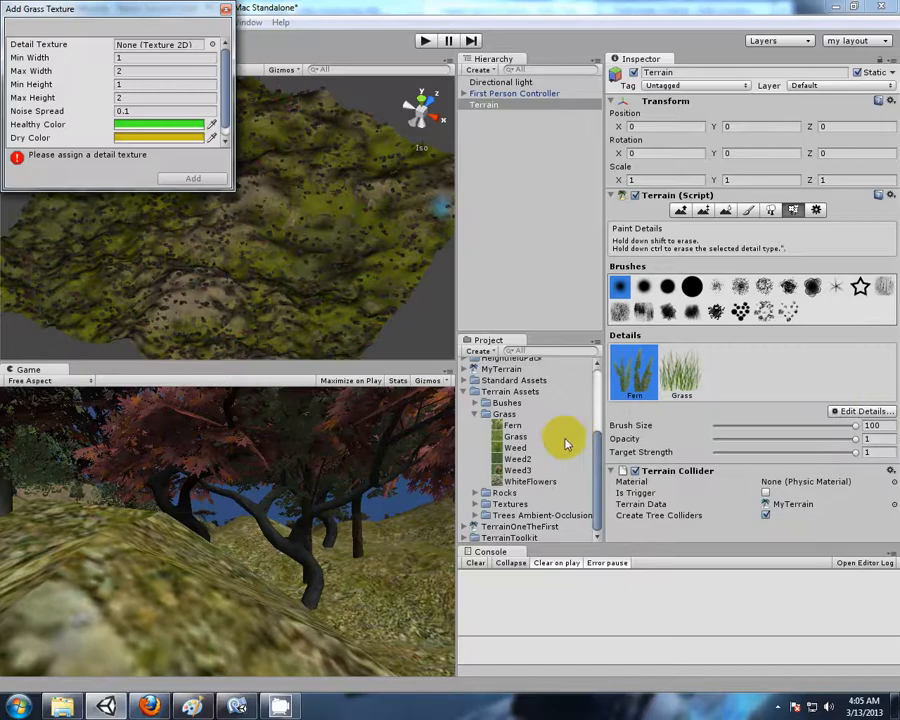
left_click_drag(522, 468, 150, 44)
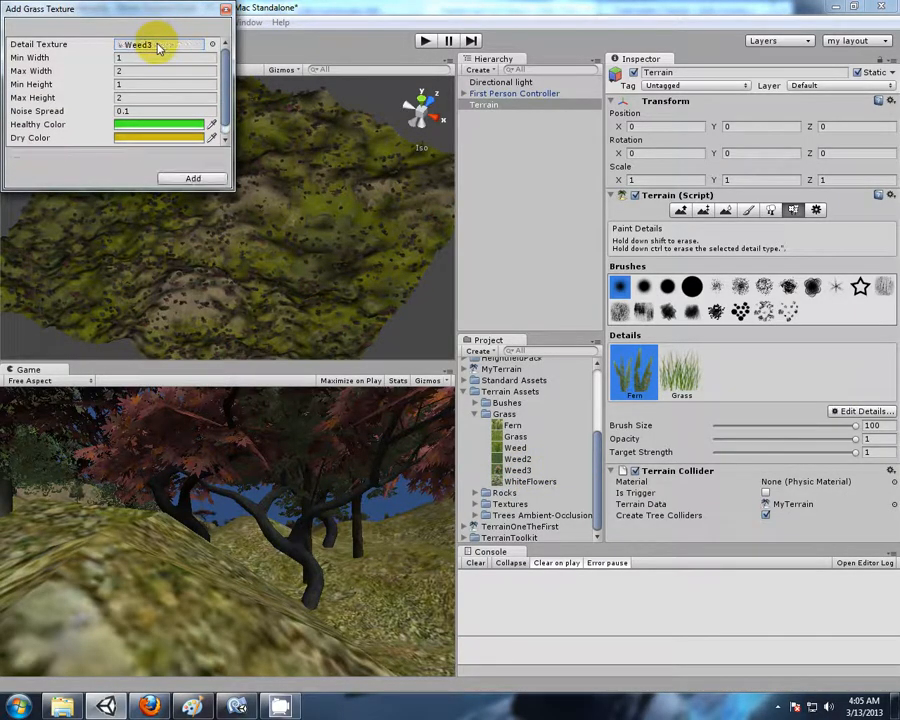
left_click(193, 179)
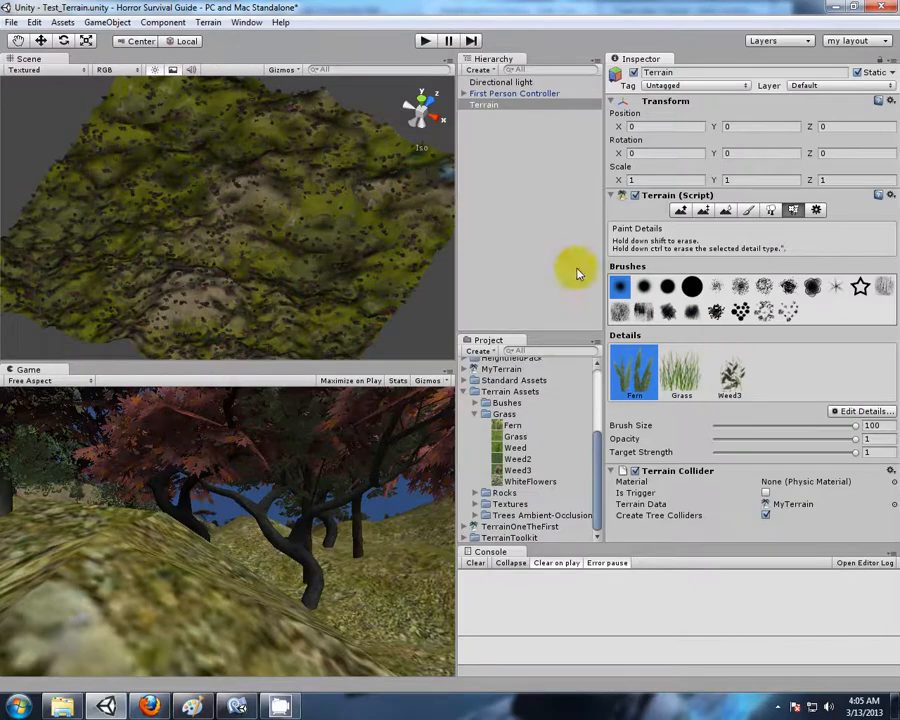
Set the detail brush to a scattered-spots shape with size 5, opacity 0.477 and target strength 0.5.
double_click(485, 104)
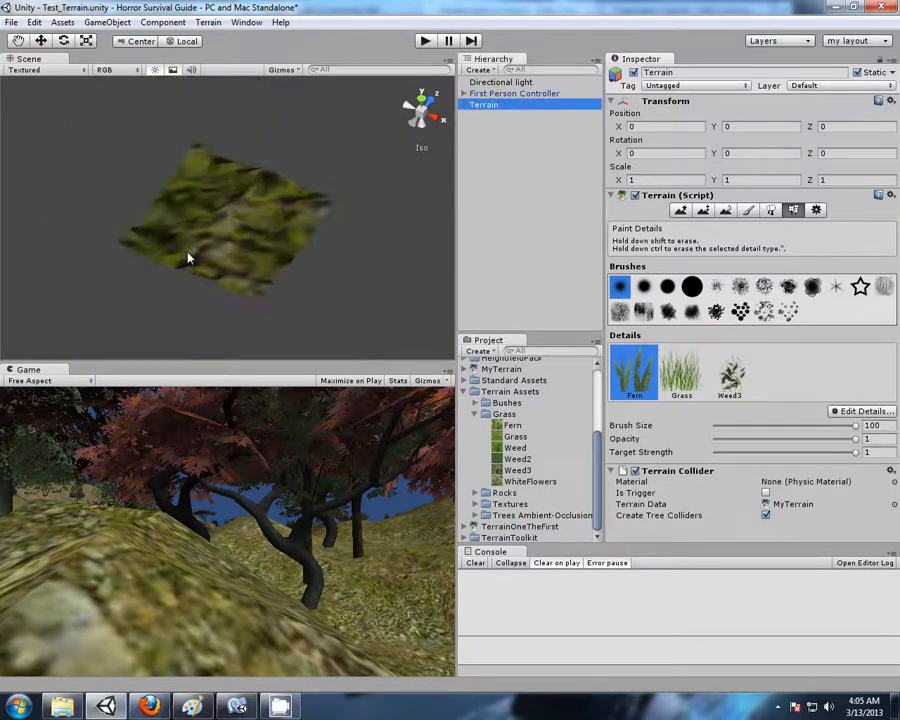
scroll(189, 247, "up", 5)
scroll(185, 262, "up", 3)
scroll(185, 262, "up", 10)
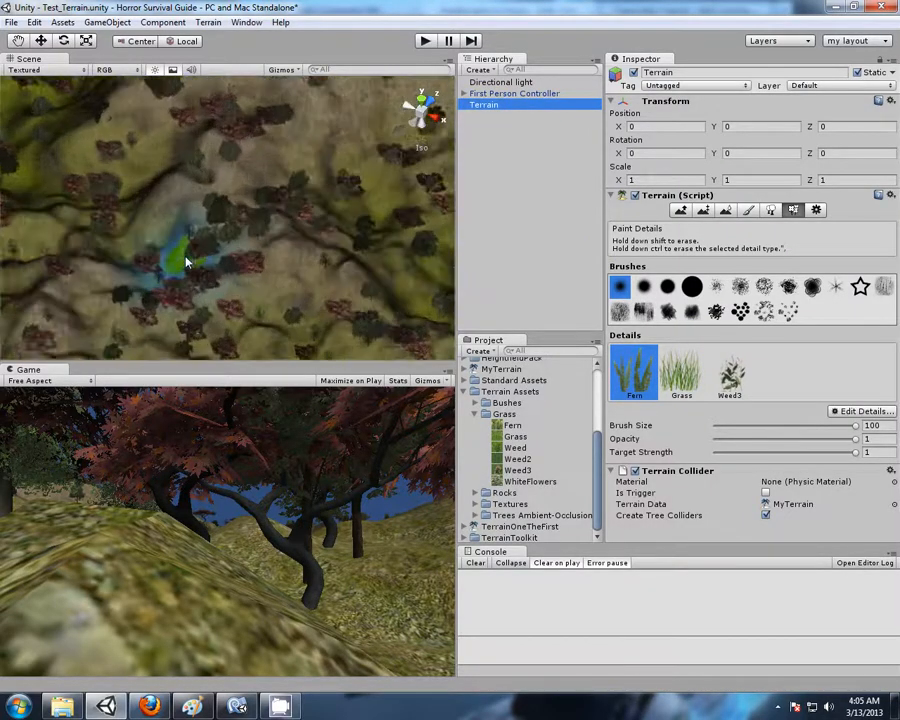
middle_click_drag(195, 267, 112, 265)
left_click_drag(112, 265, 321, 279, "alt")
middle_click_drag(321, 279, 205, 197)
left_click_drag(205, 197, 225, 256, "alt")
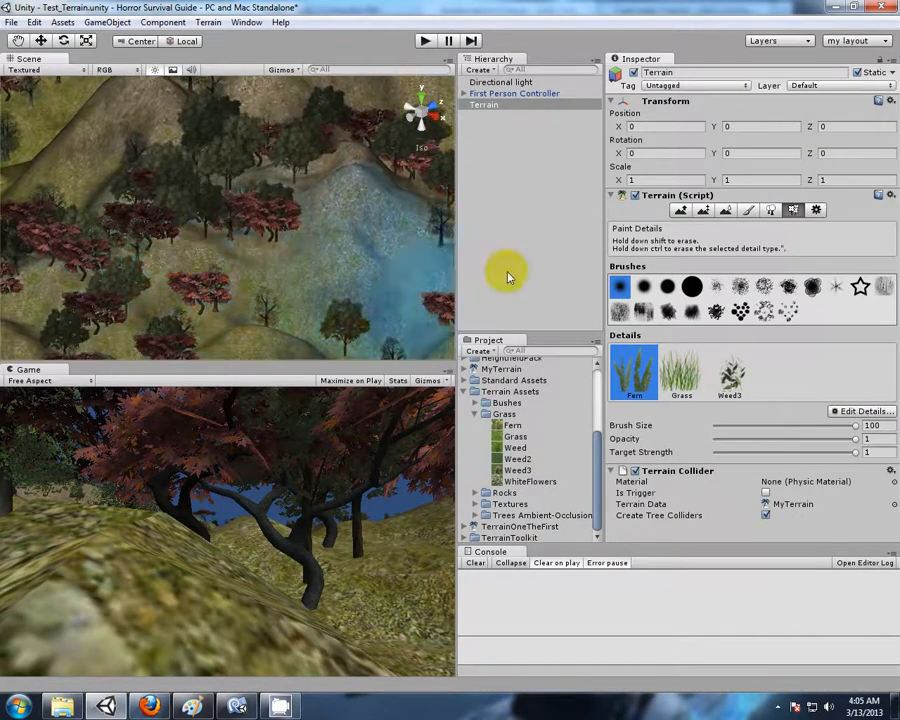
left_click(765, 312)
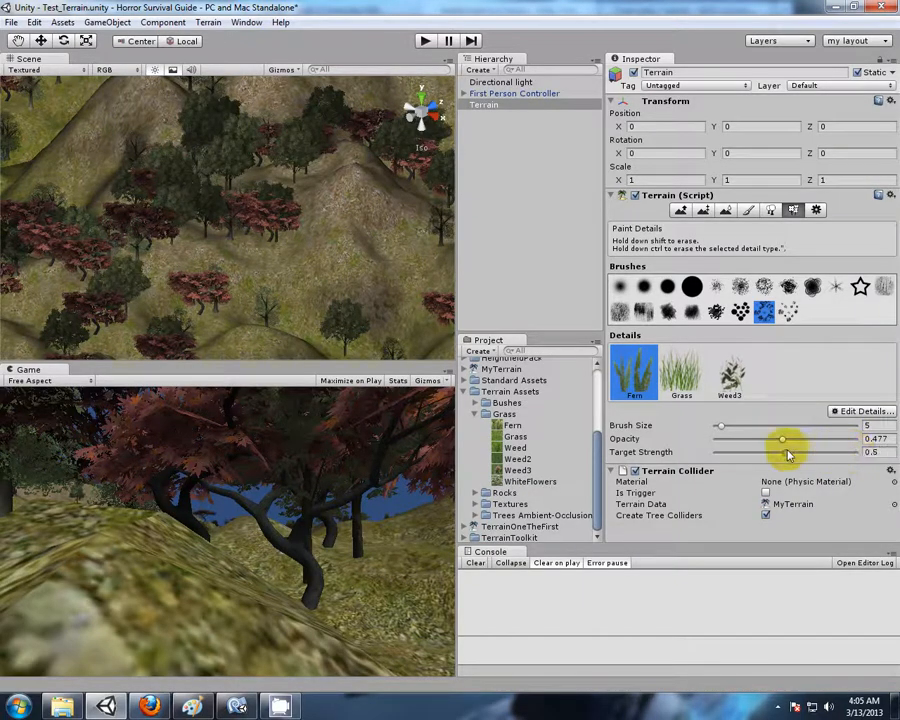
Paint a small patch of ferns on the open ground in front of the red maples.
scroll(259, 272, "up", 15)
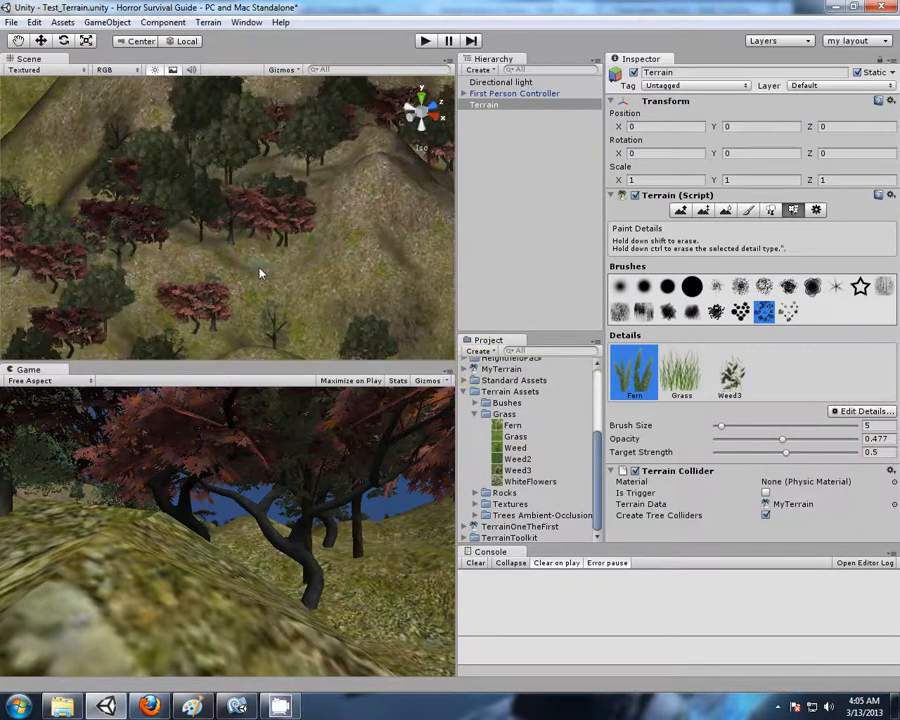
middle_click_drag(240, 274, 185, 202)
scroll(208, 233, "up", 5)
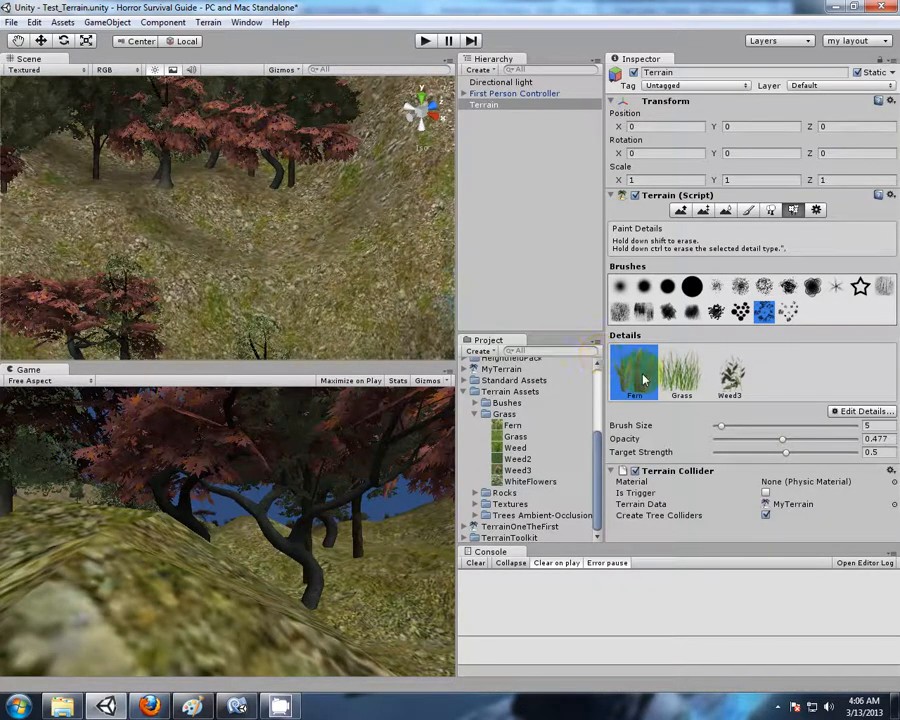
mouse_move(236, 229)
left_mouse_down()
mouse_move(285, 245)
mouse_move(321, 228)
mouse_move(320, 264)
mouse_move(275, 277)
mouse_move(205, 239)
mouse_move(213, 283)
mouse_move(331, 252)
left_mouse_up()
scroll(355, 249, "down", 10)
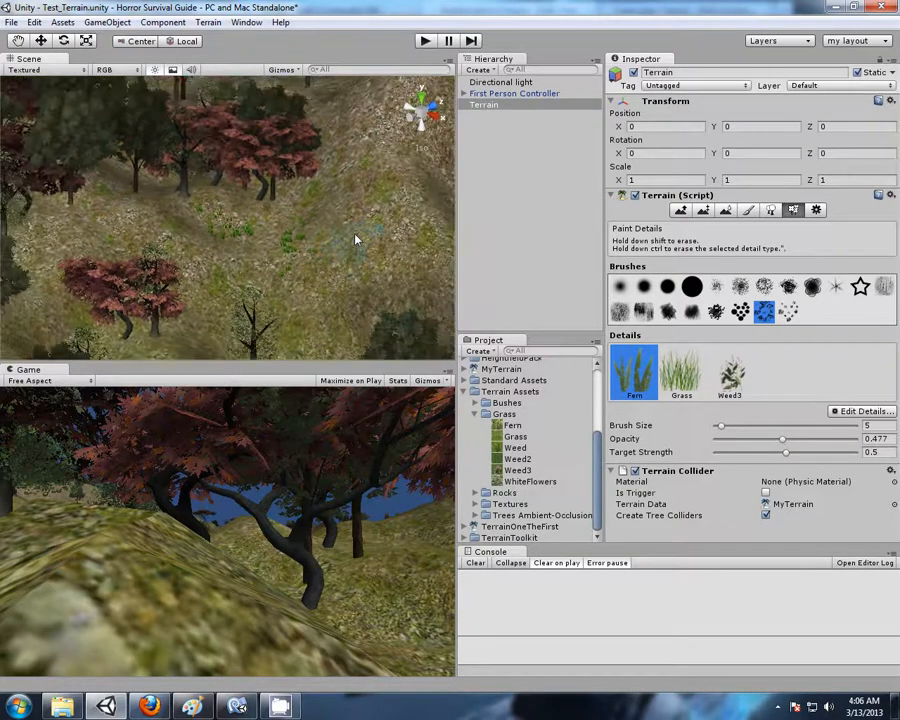
scroll(355, 242, "up", 6)
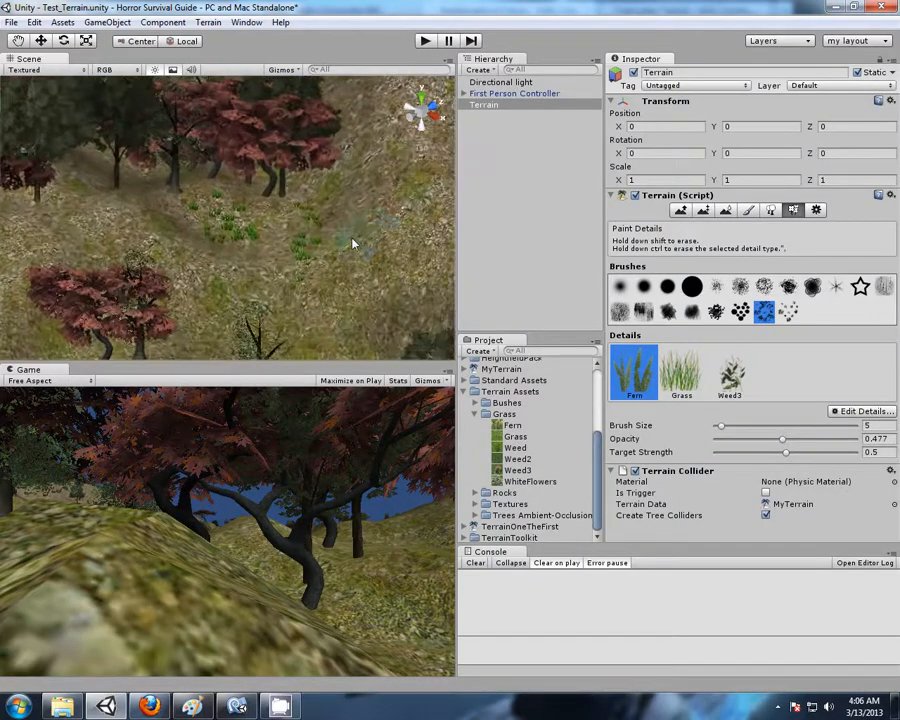
Set the brush size to 100 and paint ferns over a broad area of the terrain.
scroll(351, 244, "down", 10)
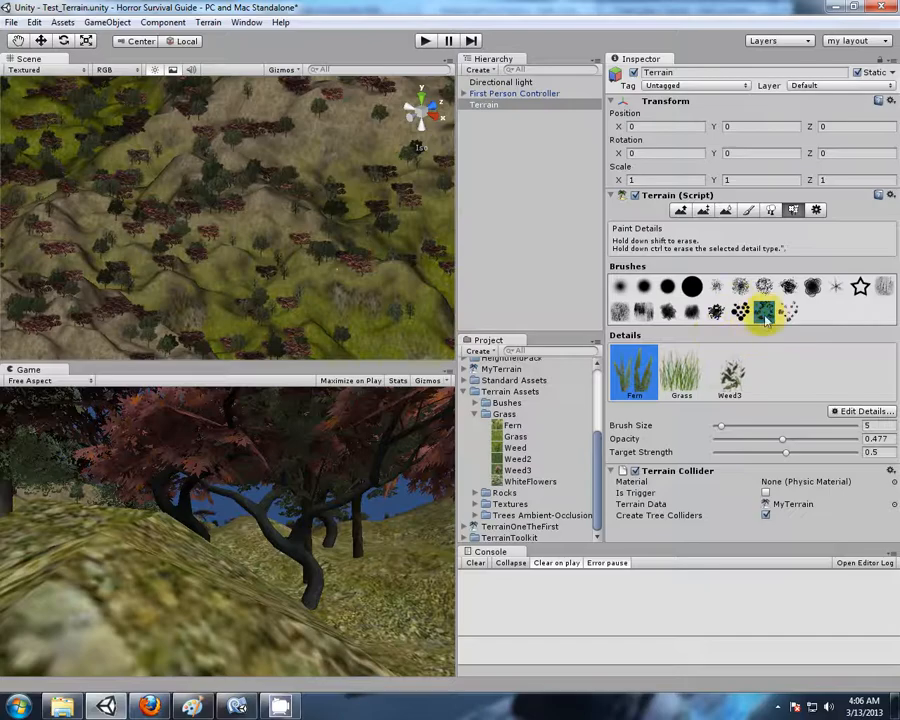
left_click_drag(720, 428, 851, 430)
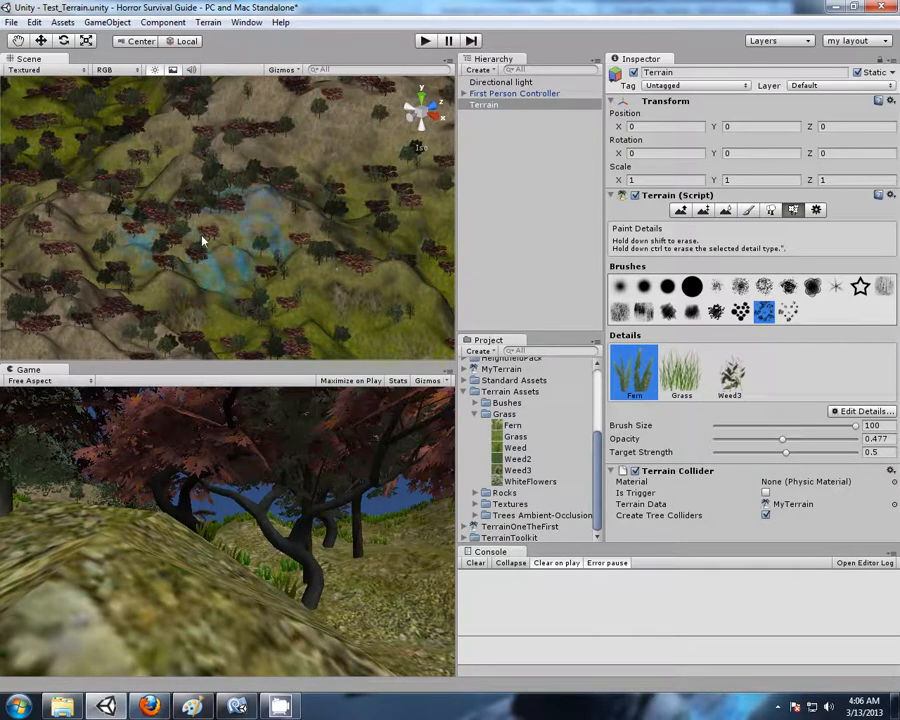
scroll(177, 219, "down", 3)
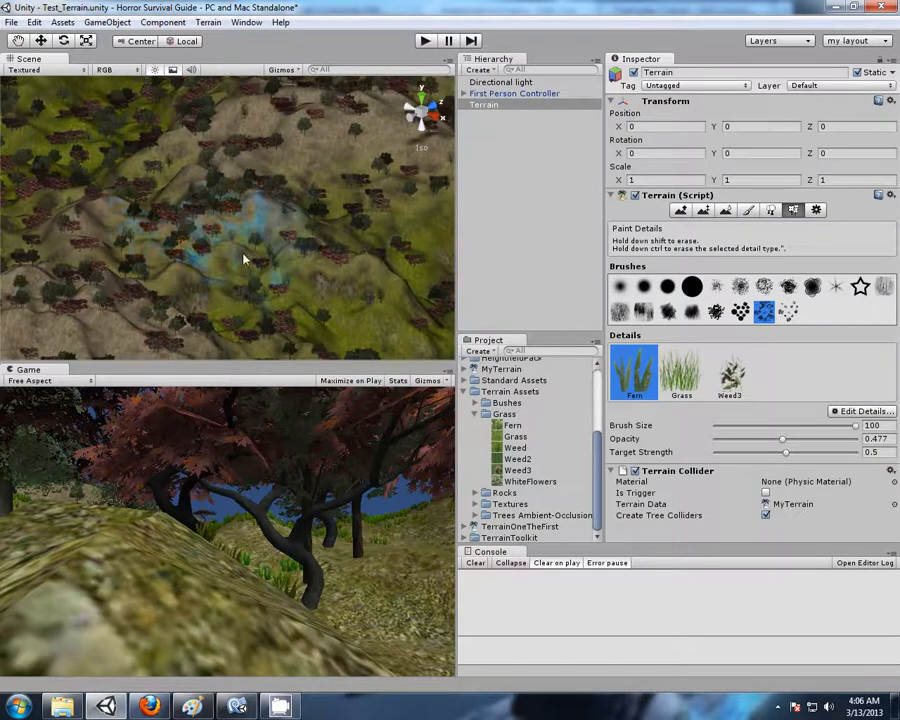
scroll(231, 257, "up", 5)
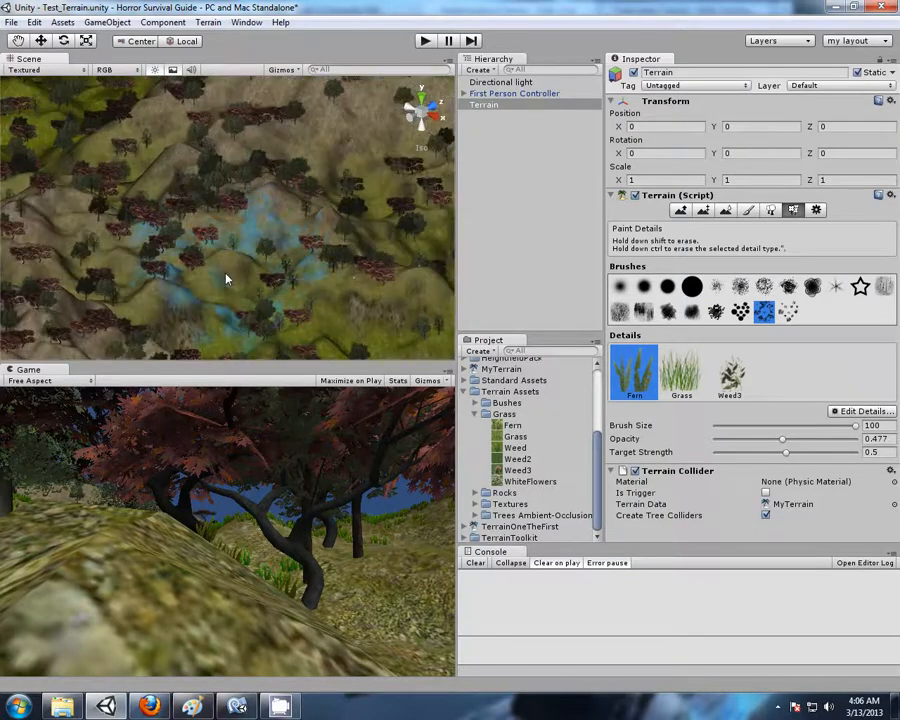
Examine the density and distribution of the painted ferns up close and from farther away.
scroll(233, 231, "up", 6)
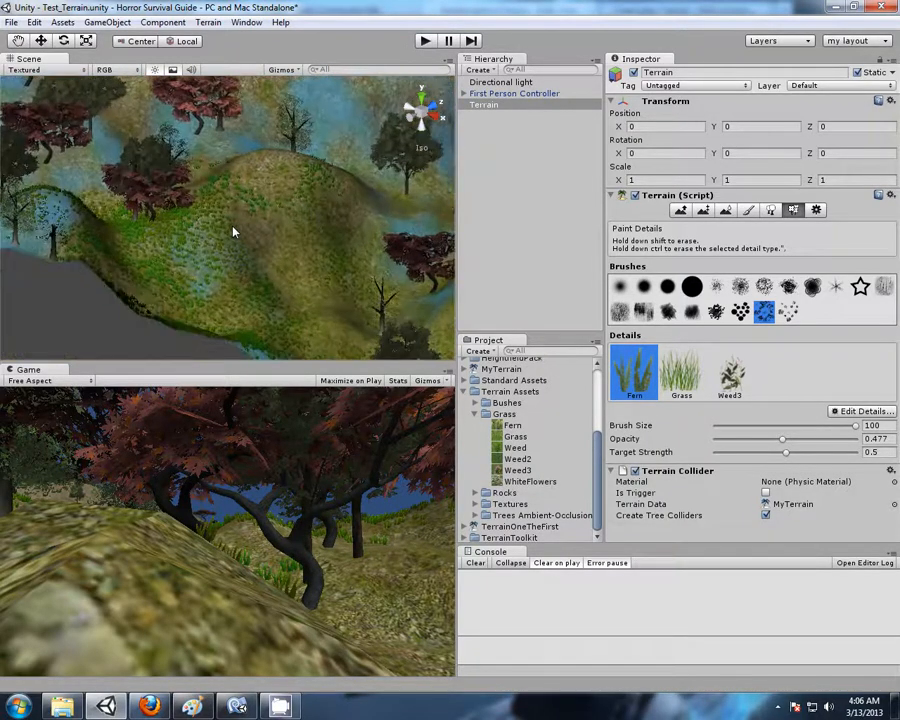
middle_click_drag(247, 189, 360, 323)
left_click_drag(186, 180, 93, 155, "alt")
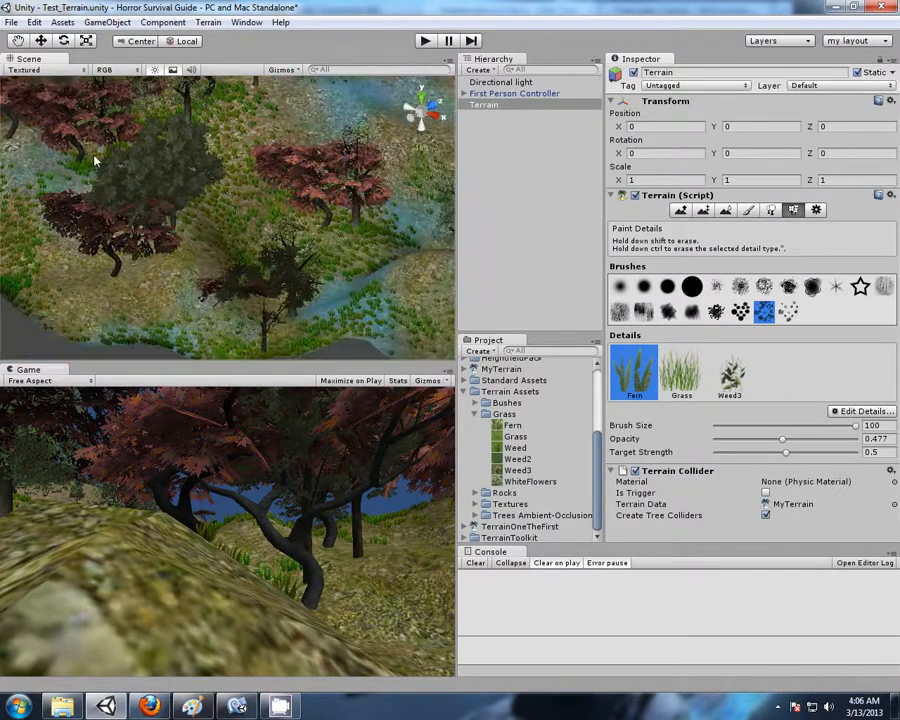
left_click_drag(227, 231, 160, 252, "alt")
scroll(161, 248, "down", 5)
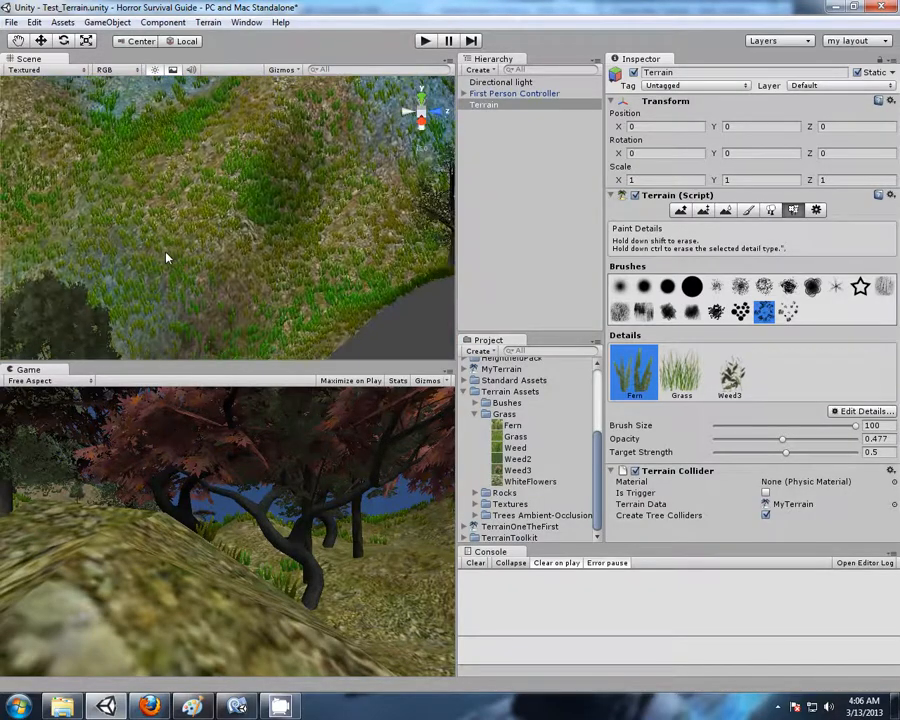
scroll(181, 254, "down", 5)
scroll(175, 254, "down", 5)
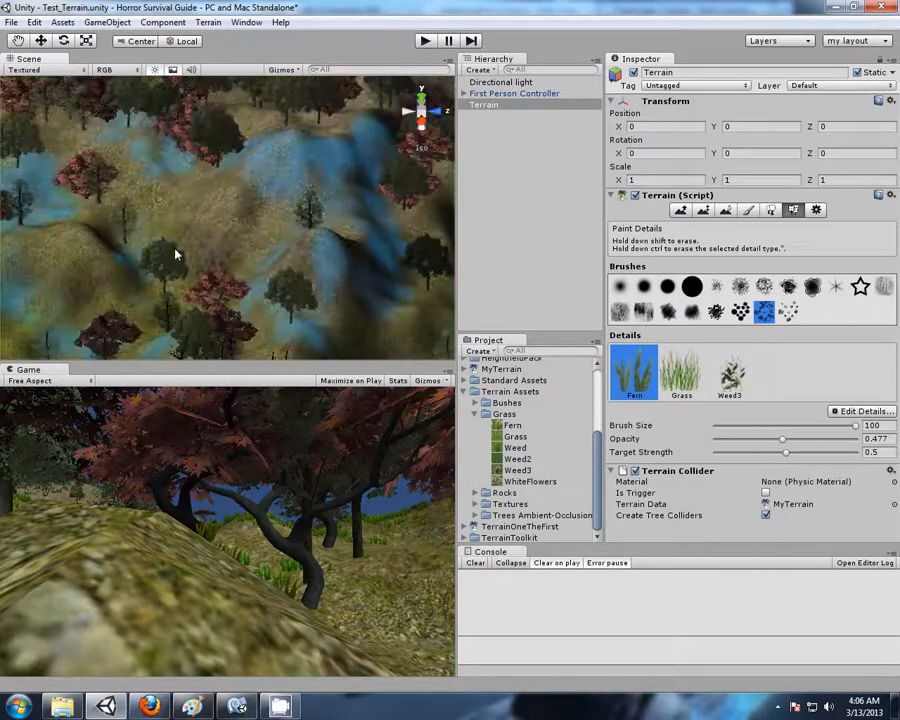
scroll(175, 254, "up", 6)
Erase the painted ferns from the hillsides with the large solid round brush at size 100.
left_click(682, 363)
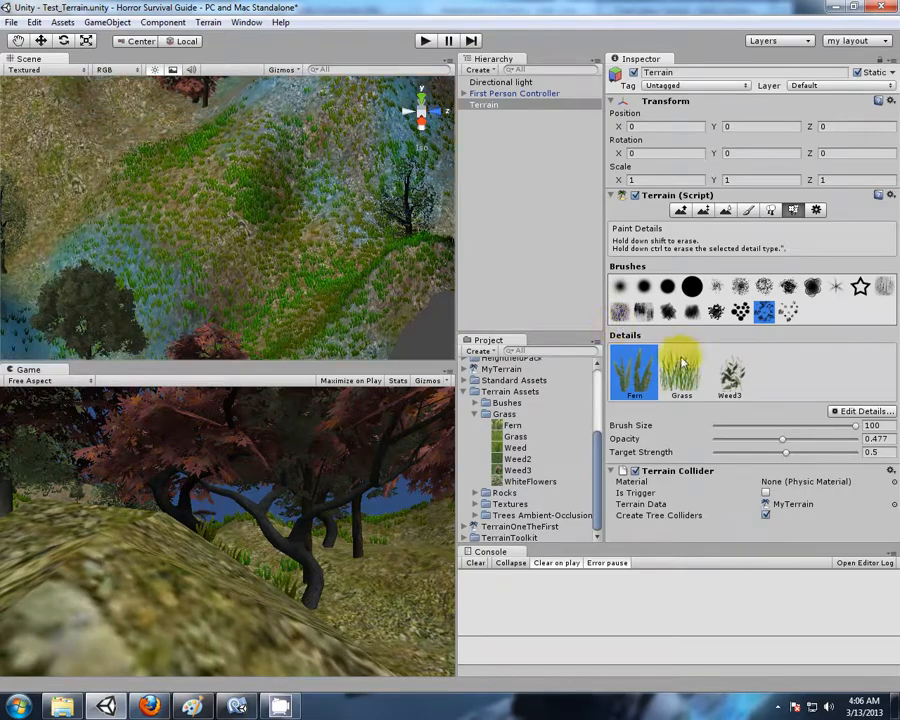
left_click(692, 287)
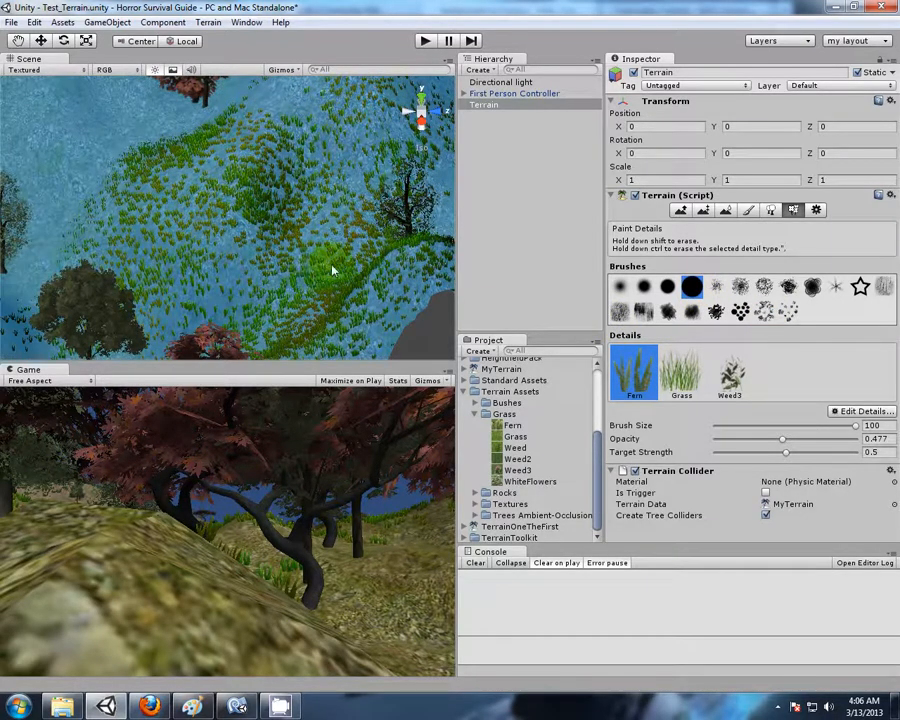
left_click(348, 244, "shift")
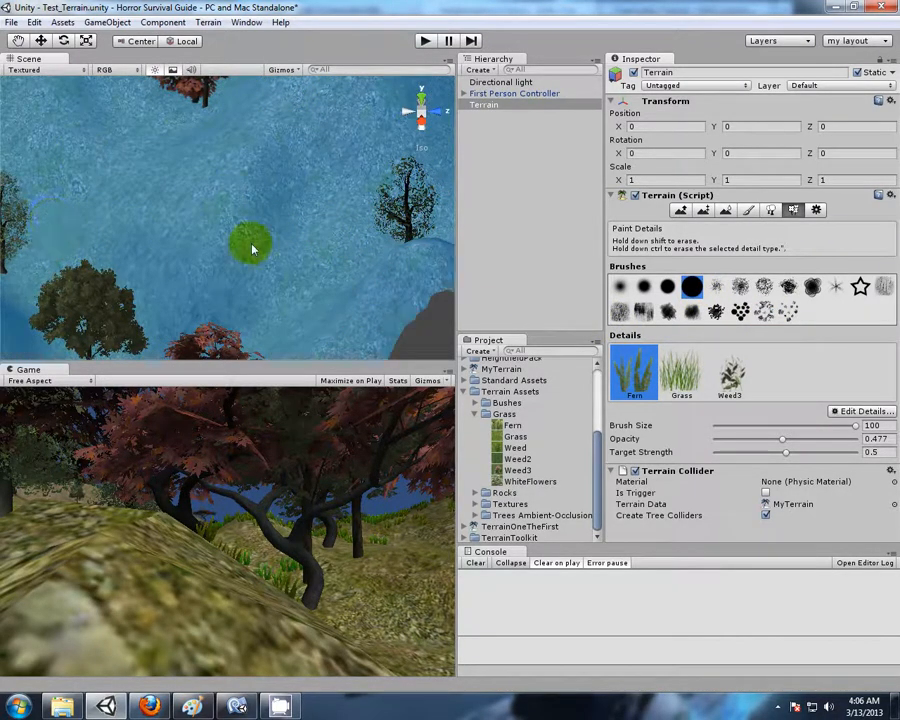
scroll(223, 235, "down", 8)
mouse_move(209, 233)
middle_mouse_down()
mouse_move(148, 241)
mouse_move(482, 233)
mouse_move(358, 253)
mouse_move(219, 213)
mouse_move(219, 179)
middle_mouse_up()
scroll(356, 254, "up", 6)
left_click(239, 320, "shift")
scroll(250, 270, "down", 4)
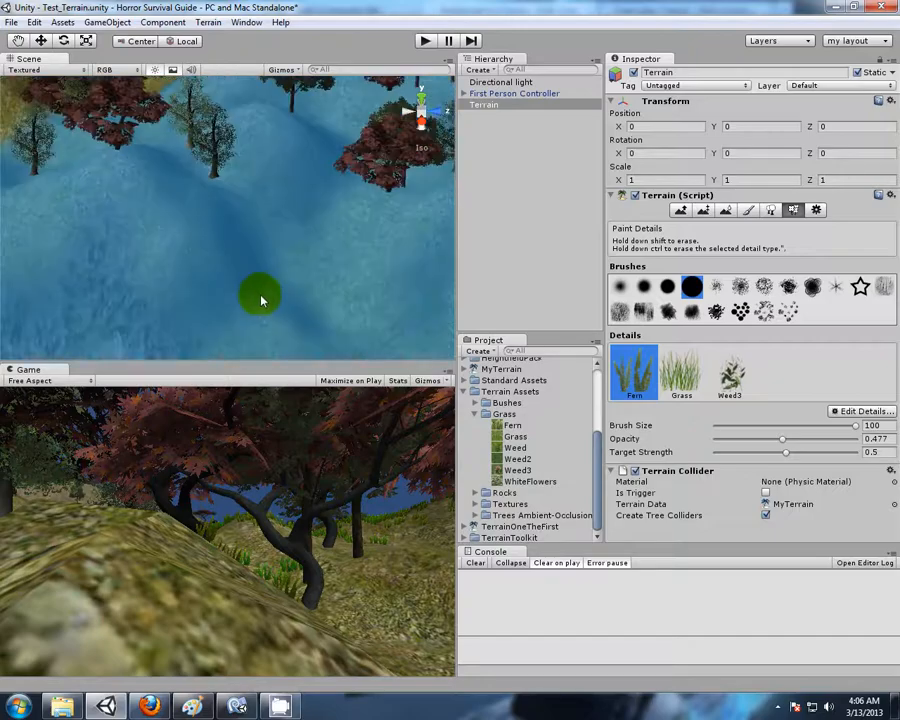
Erase the remaining ferns from the surrounding areas, including those in front of the player's camera.
middle_click_drag(261, 300, 146, 165)
scroll(207, 201, "down", 5)
middle_click_drag(185, 253, 316, 294)
scroll(280, 256, "down", 4)
right_click_drag(316, 294, 214, 261)
middle_click_drag(214, 261, 206, 298)
scroll(262, 286, "up", 3)
right_click_drag(206, 298, 258, 299)
middle_click_drag(258, 299, 305, 175)
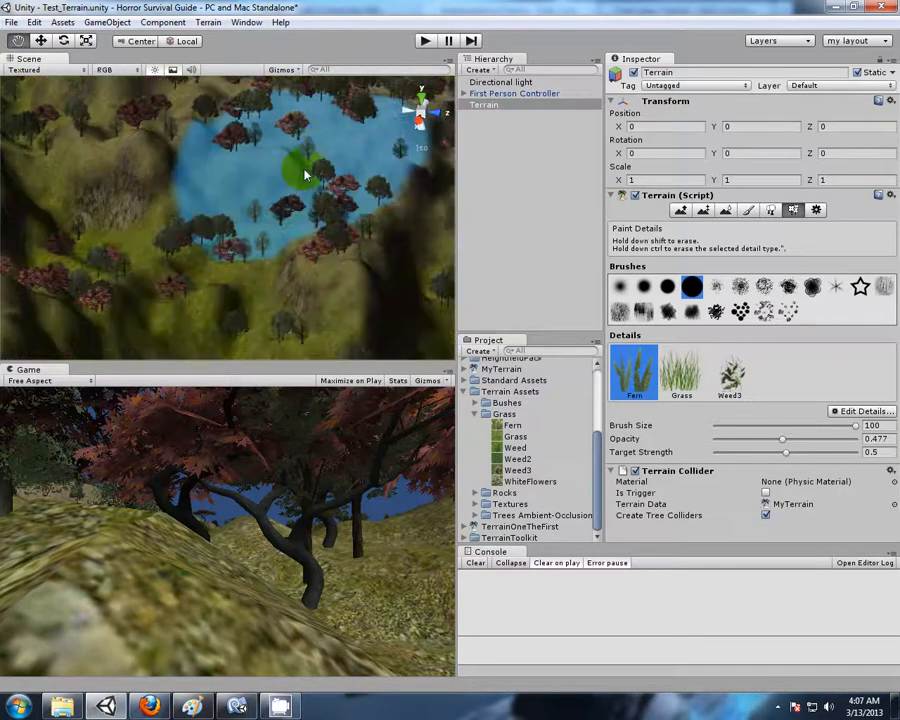
scroll(287, 227, "up", 6)
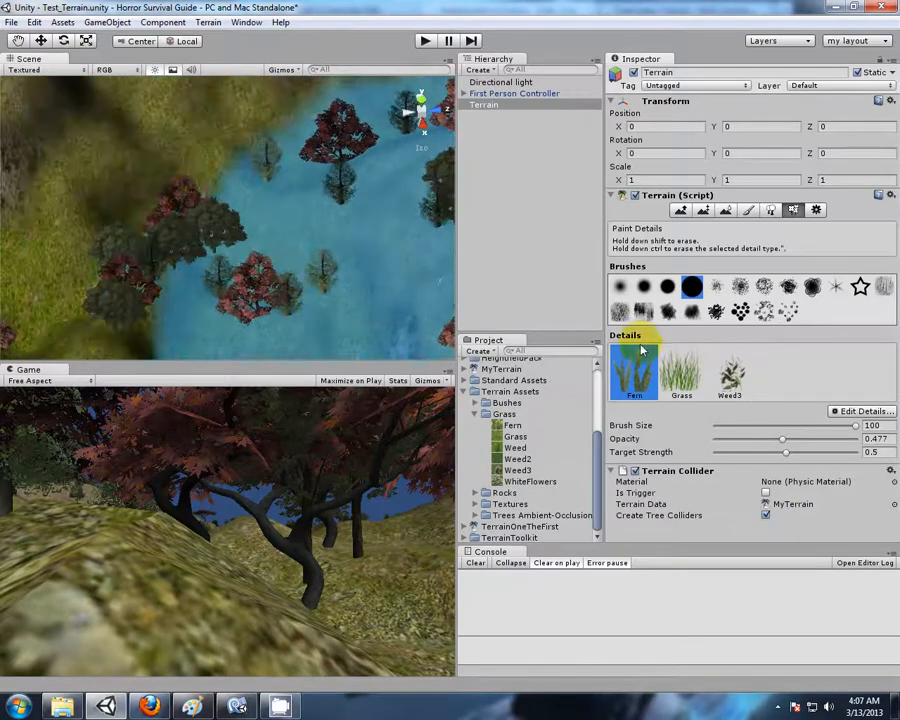
Paint the Grass detail on the ground around the trees with the scattered-spots brush at size 32.
left_click(678, 386)
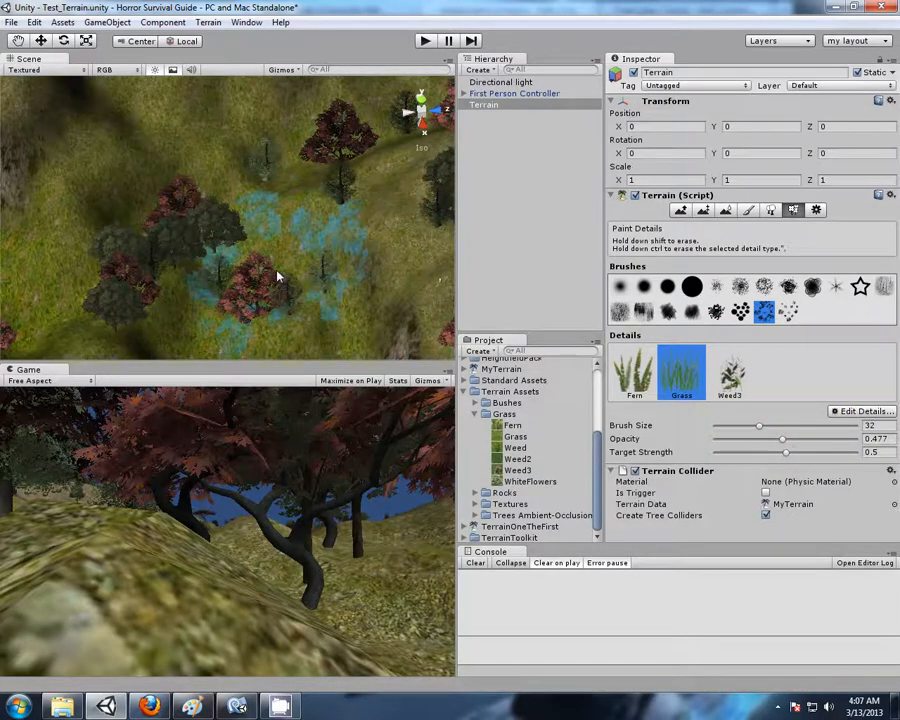
scroll(309, 286, "up", 15)
mouse_move(309, 290)
middle_mouse_down()
mouse_move(210, 188)
mouse_move(172, 165)
middle_mouse_up()
middle_click_drag(285, 271, 316, 368)
middle_click_drag(225, 261, 291, 408)
scroll(214, 298, "down", 5)
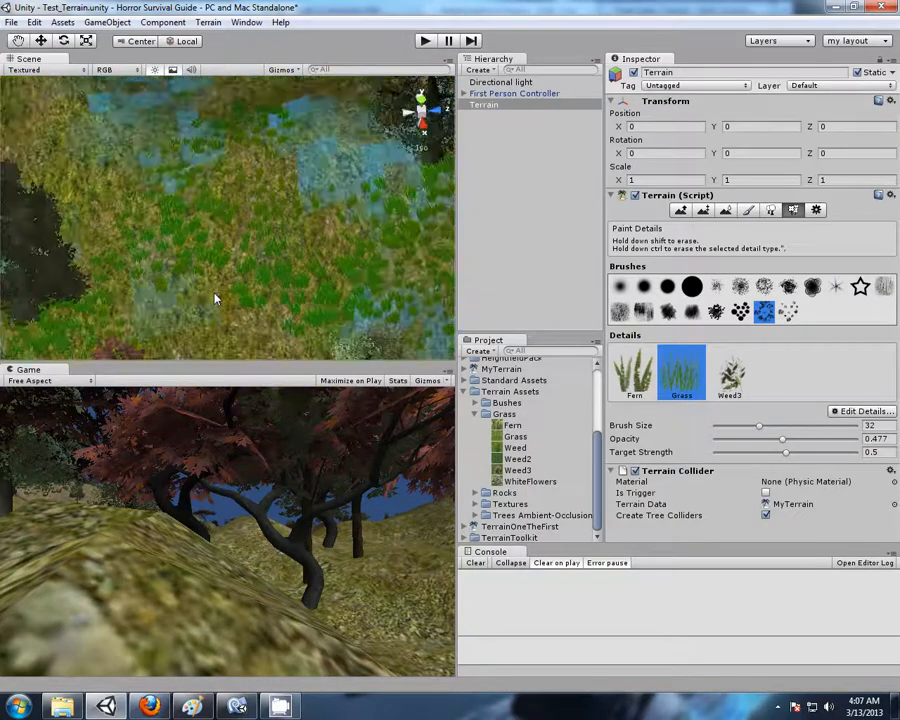
Extend the Grass detail over the neighbouring parts of the forest floor with the same brush.
scroll(213, 293, "down", 4)
middle_click_drag(213, 291, 388, 350)
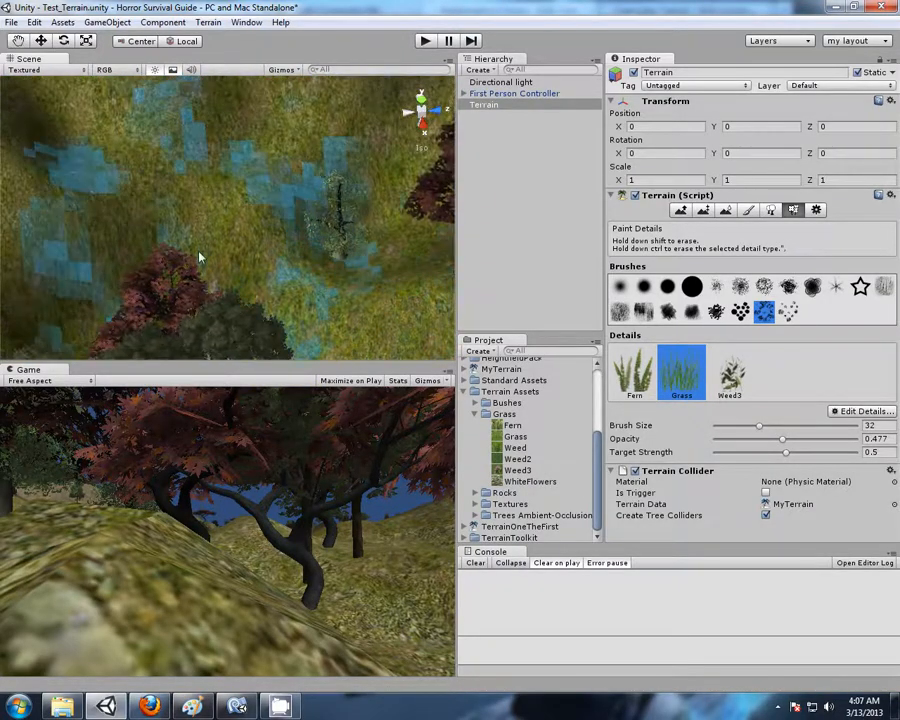
middle_click_drag(199, 257, 428, 214)
scroll(301, 249, "down", 5)
middle_click_drag(279, 279, 335, 129)
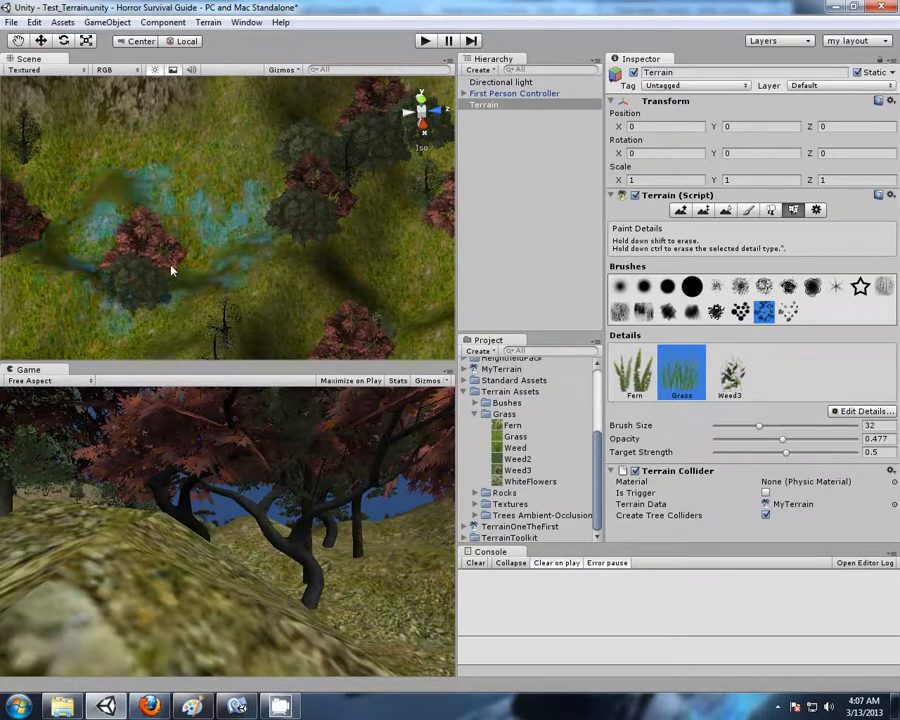
scroll(220, 254, "up", 6)
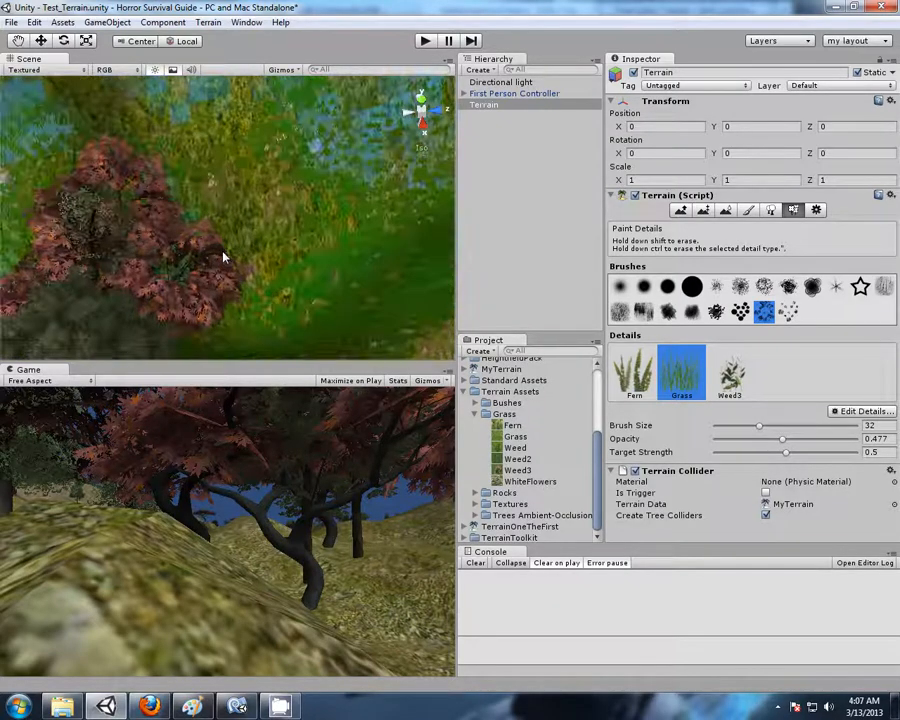
scroll(219, 255, "up", 2)
middle_click_drag(227, 257, 285, 300)
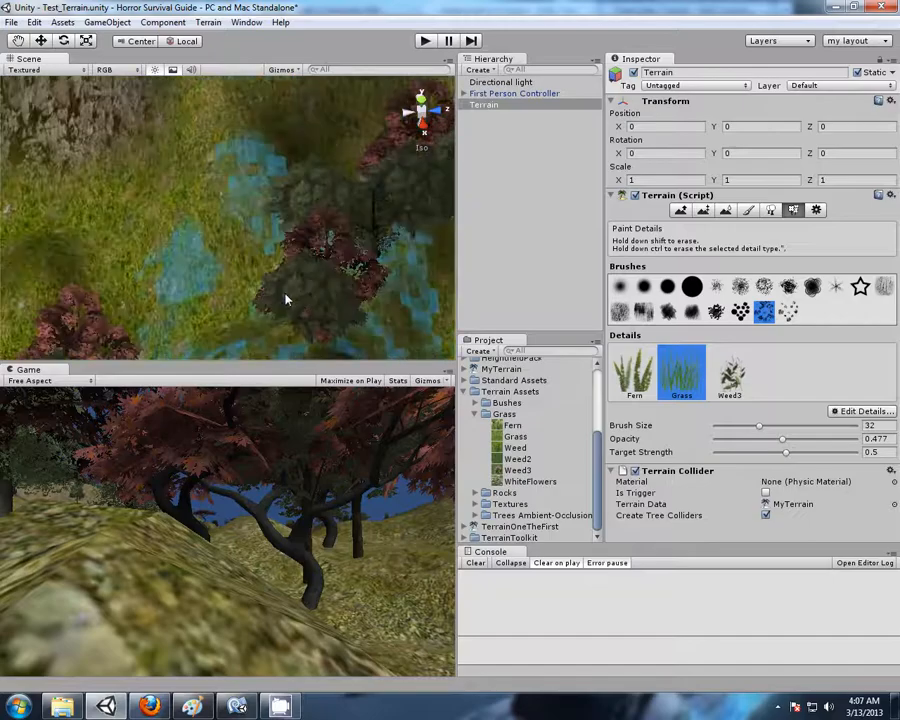
scroll(285, 300, "up", 8)
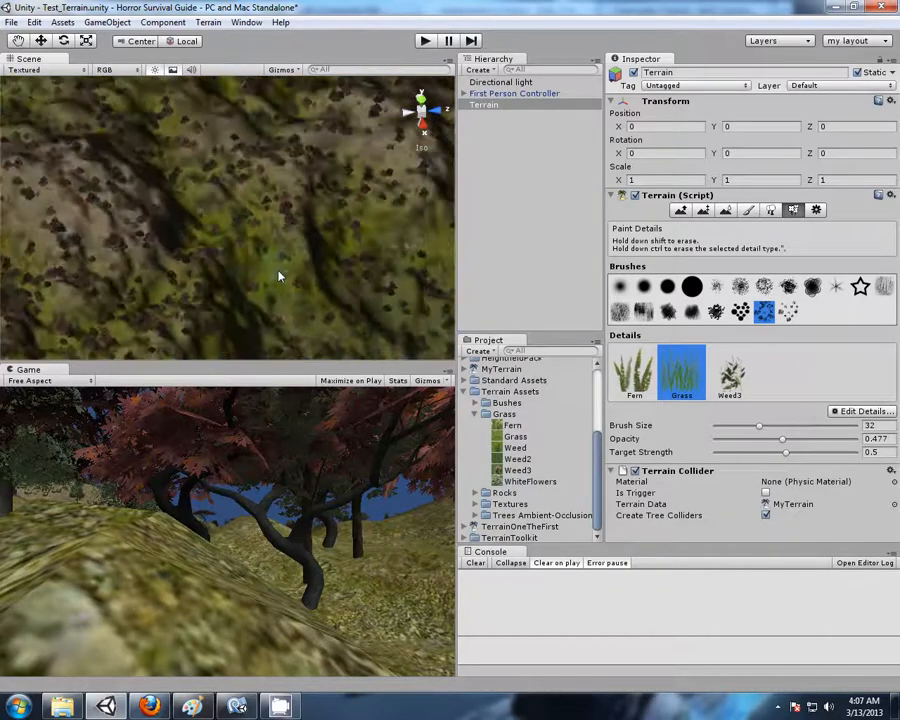